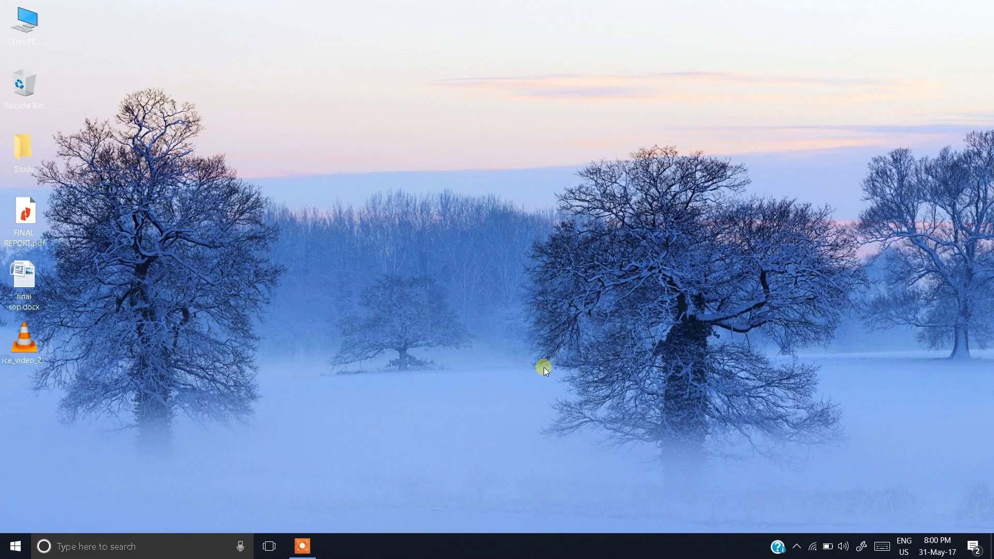
Step: Launch AutoCAD 2018 from the Start menu
{"action": "left_click", "coordinate": [16, 546]}
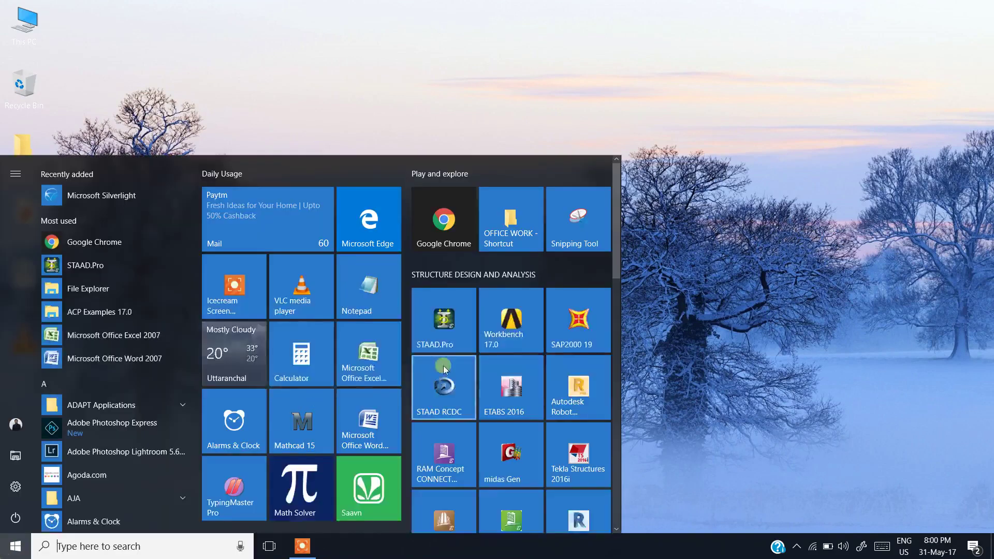
{"action": "scroll", "coordinate": [489, 481], "scroll_direction": "down", "scroll_amount": 3}
{"action": "left_click", "coordinate": [514, 352]}
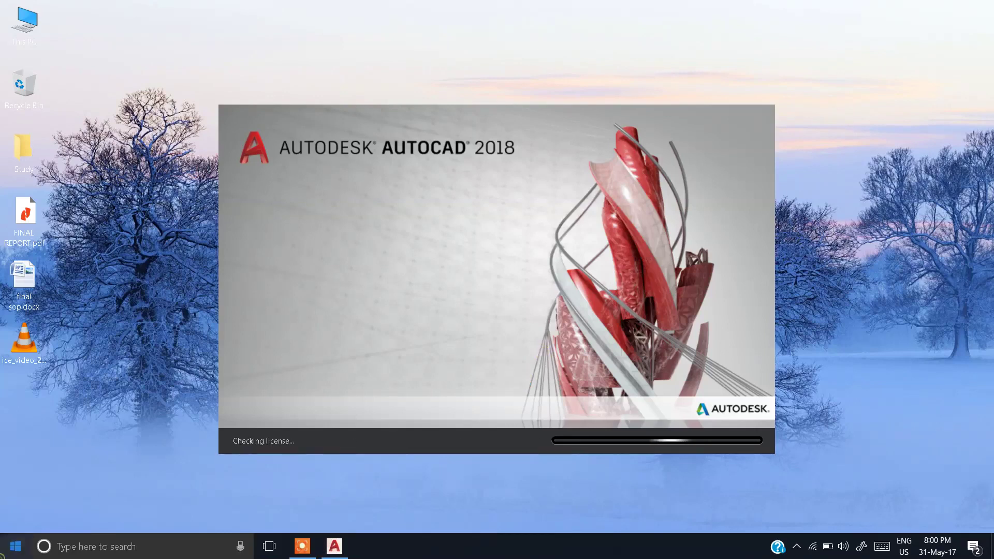
Step: Launch Google Earth Pro from the Start menu while AutoCAD loads
{"action": "left_click", "coordinate": [15, 546]}
{"action": "scroll", "coordinate": [339, 474], "scroll_direction": "down", "scroll_amount": 5}
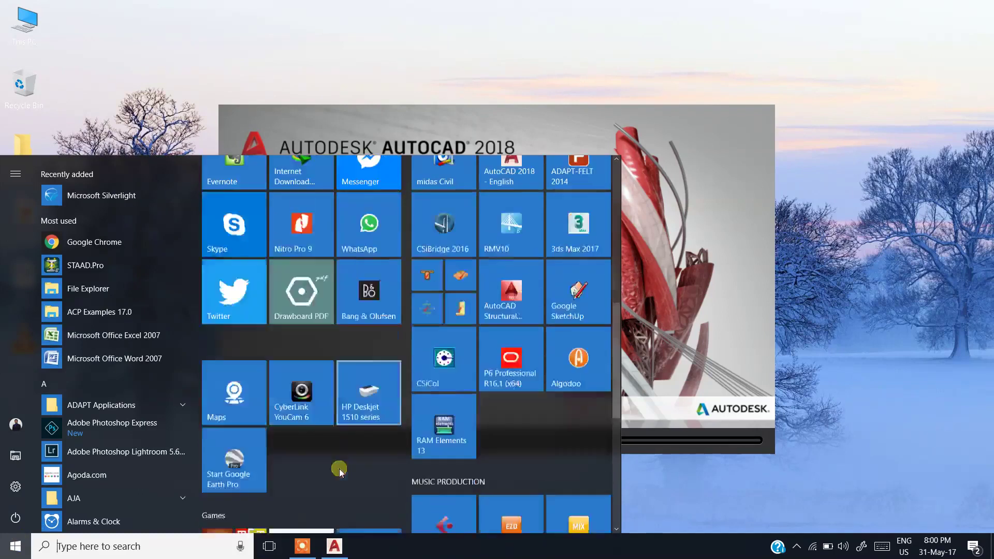
{"action": "scroll", "coordinate": [342, 466], "scroll_direction": "up", "scroll_amount": 3}
{"action": "left_click", "coordinate": [231, 459]}
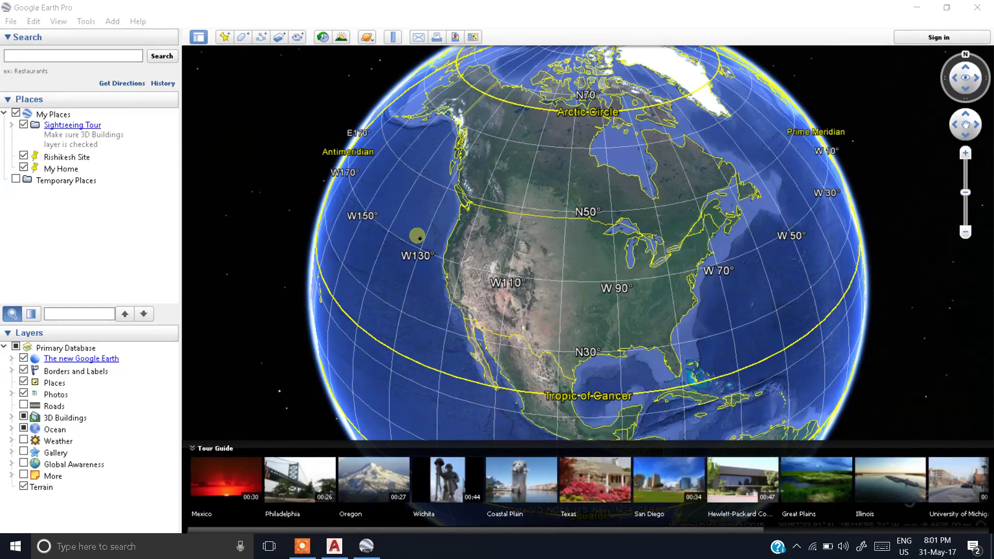
Step: Rotate the globe from North America across the Atlantic to bring Africa to the centre
{"action": "left_click_drag", "start_coordinate": [494, 369], "coordinate": [668, 331]}
{"action": "left_click_drag", "start_coordinate": [355, 259], "coordinate": [268, 302]}
{"action": "left_click_drag", "start_coordinate": [529, 188], "coordinate": [628, 151]}
{"action": "left_click_drag", "start_coordinate": [714, 333], "coordinate": [559, 332]}
{"action": "left_click_drag", "start_coordinate": [817, 333], "coordinate": [606, 382]}
{"action": "left_click_drag", "start_coordinate": [583, 114], "coordinate": [656, 177]}
{"action": "left_click_drag", "start_coordinate": [703, 355], "coordinate": [598, 263]}
{"action": "left_click_drag", "start_coordinate": [824, 279], "coordinate": [523, 233]}
{"action": "left_click_drag", "start_coordinate": [687, 393], "coordinate": [644, 388]}
Step: Tilt and shift the globe to frame Africa and Europe together
{"action": "left_click_drag", "start_coordinate": [774, 169], "coordinate": [766, 278]}
{"action": "left_click_drag", "start_coordinate": [723, 134], "coordinate": [728, 202]}
{"action": "left_click_drag", "start_coordinate": [674, 116], "coordinate": [644, 190]}
{"action": "left_click_drag", "start_coordinate": [527, 326], "coordinate": [568, 250]}
{"action": "left_click_drag", "start_coordinate": [442, 305], "coordinate": [474, 274]}
{"action": "left_click_drag", "start_coordinate": [490, 182], "coordinate": [465, 171]}
{"action": "left_click_drag", "start_coordinate": [509, 315], "coordinate": [550, 314]}
{"action": "left_click_drag", "start_coordinate": [582, 381], "coordinate": [581, 344]}
{"action": "left_click_drag", "start_coordinate": [743, 229], "coordinate": [717, 181]}
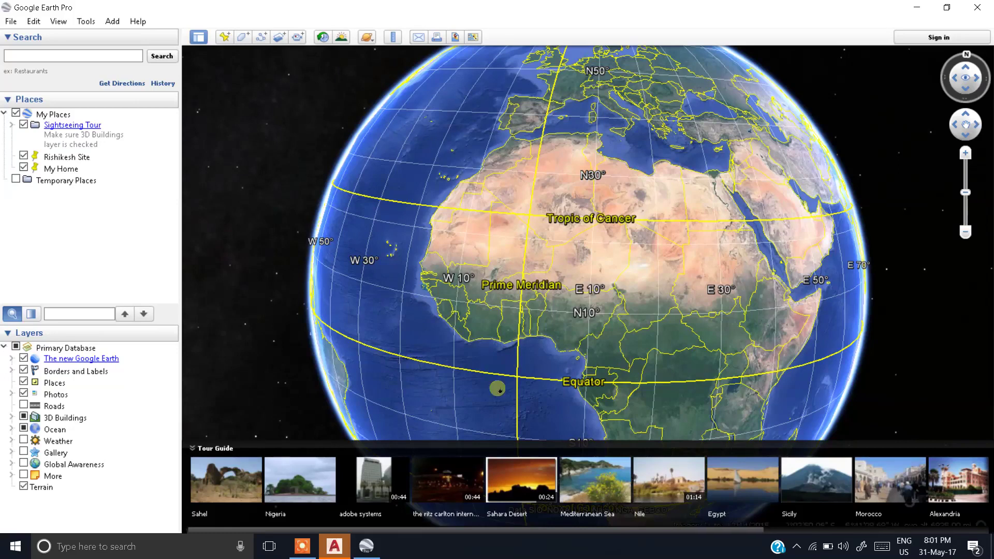
Step: Spin the globe east until Arabia and India are centred, ready to search
{"action": "left_click_drag", "start_coordinate": [713, 370], "coordinate": [671, 350]}
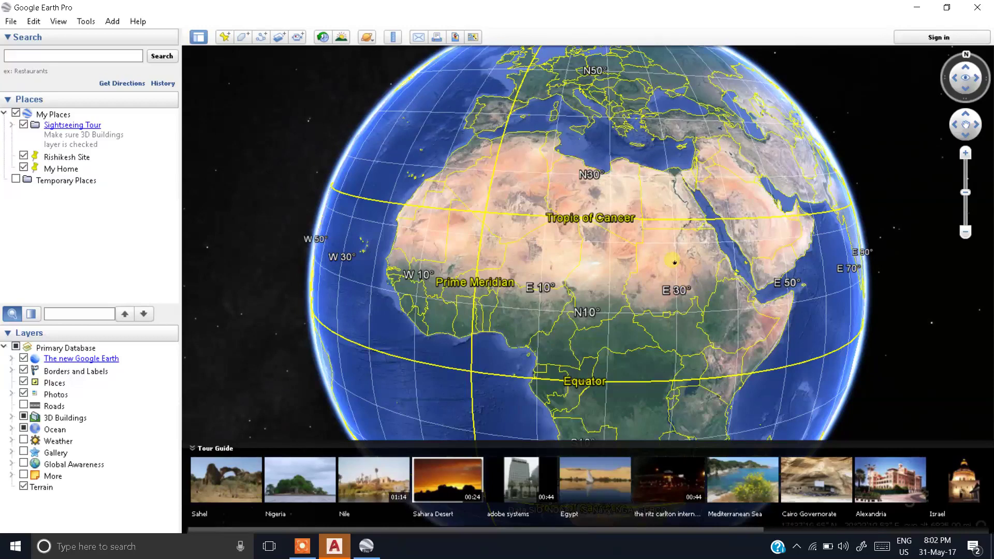
{"action": "left_click_drag", "start_coordinate": [794, 281], "coordinate": [717, 305]}
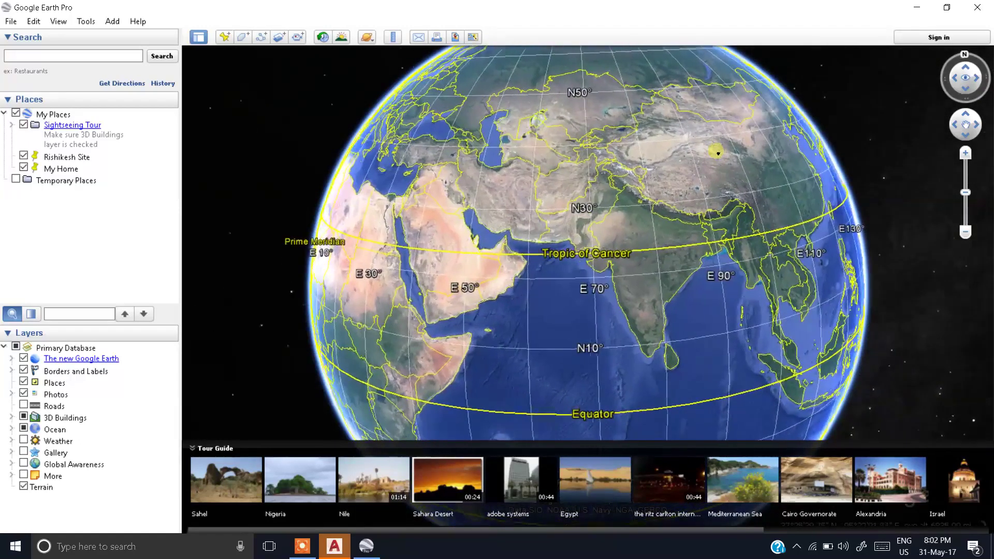
{"action": "left_click", "coordinate": [132, 58]}
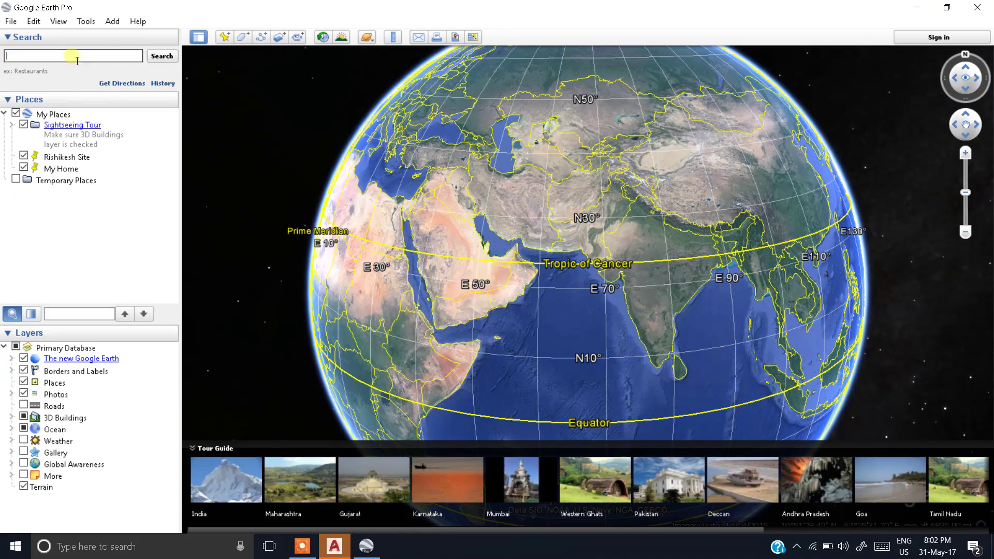
Step: Search for 'ISBT Turner ROad Dehradun' to fly to the bus terminal at street level
{"action": "type", "text": "SBT"}
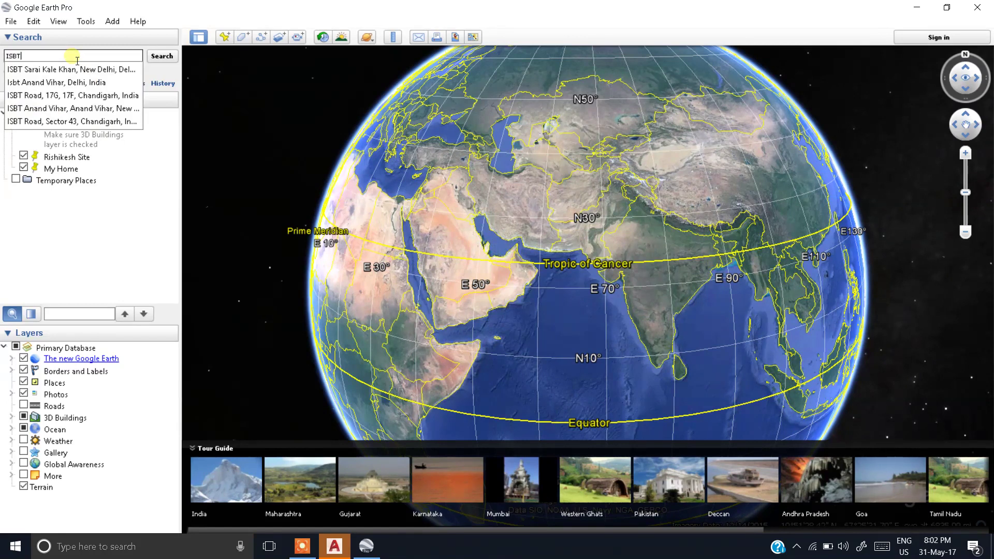
{"action": "type", "text": " Turner ROad"}
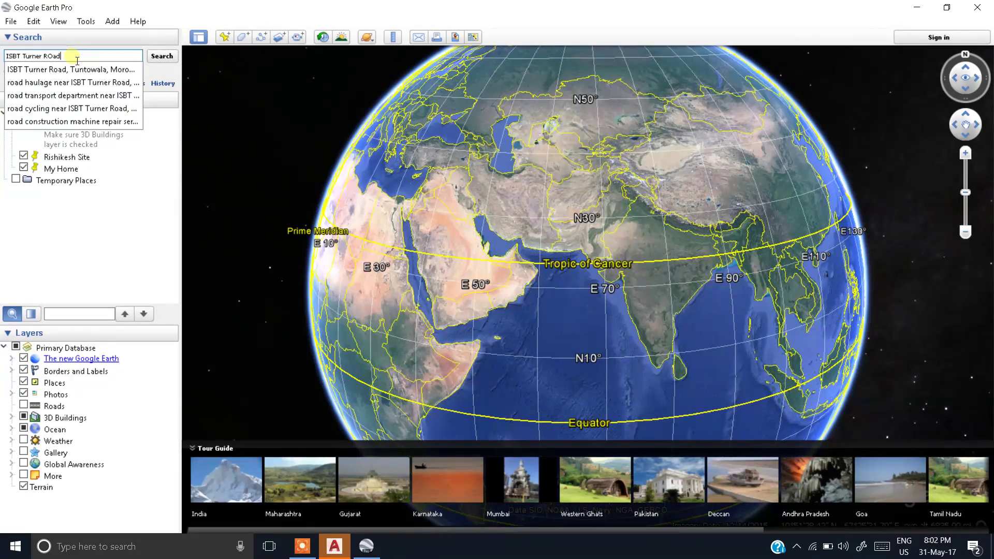
{"action": "type", "text": " Dehradun"}
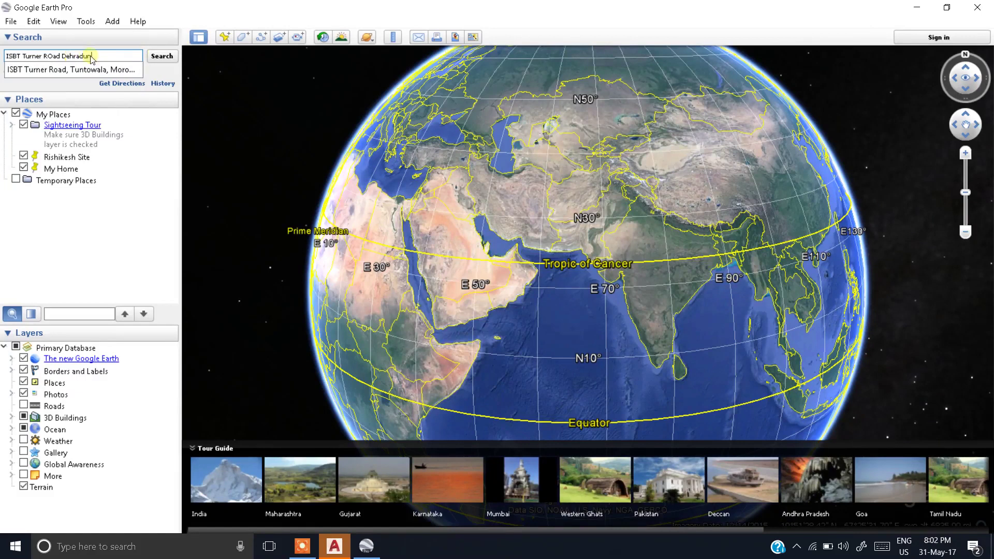
{"action": "left_click", "coordinate": [160, 56]}
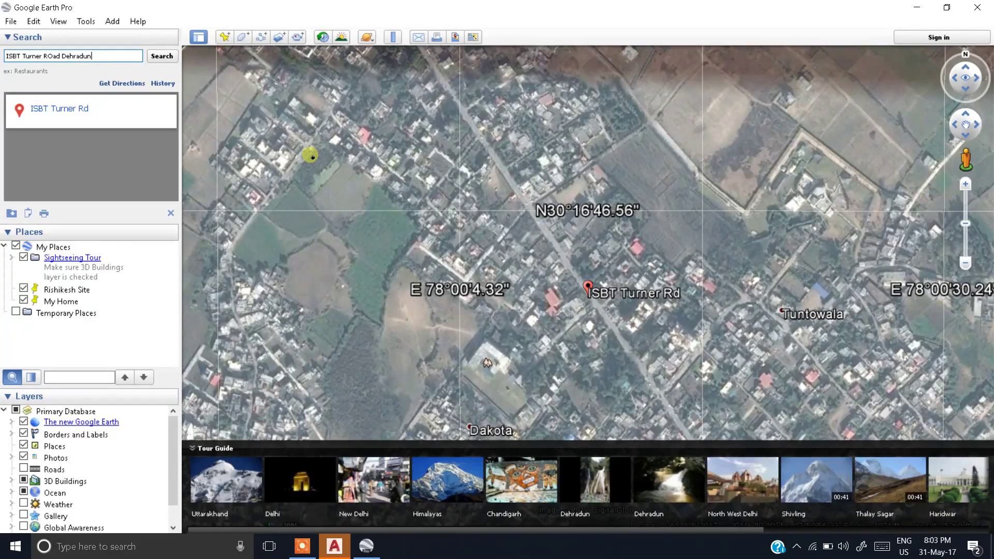
{"action": "left_click_drag", "start_coordinate": [408, 108], "coordinate": [443, 269]}
{"action": "left_click_drag", "start_coordinate": [360, 140], "coordinate": [413, 191]}
{"action": "left_click_drag", "start_coordinate": [380, 122], "coordinate": [443, 150]}
{"action": "left_click_drag", "start_coordinate": [415, 100], "coordinate": [481, 142]}
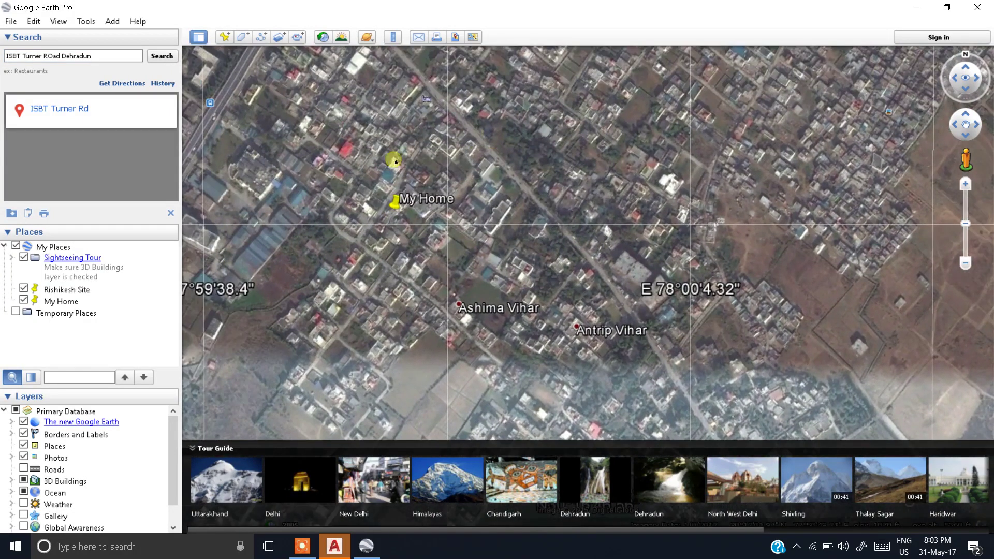
{"action": "double_click", "coordinate": [396, 203]}
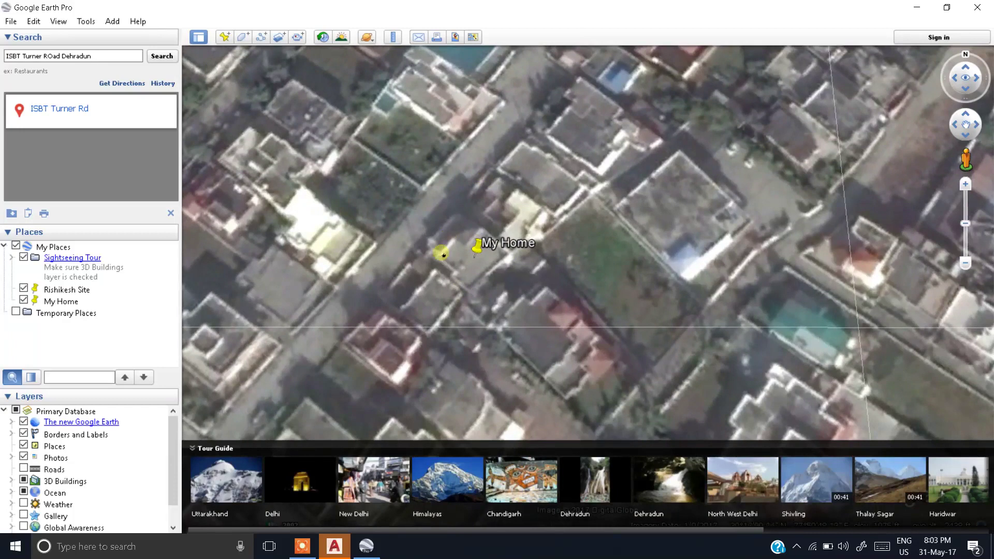
{"action": "left_click_drag", "start_coordinate": [408, 241], "coordinate": [459, 256]}
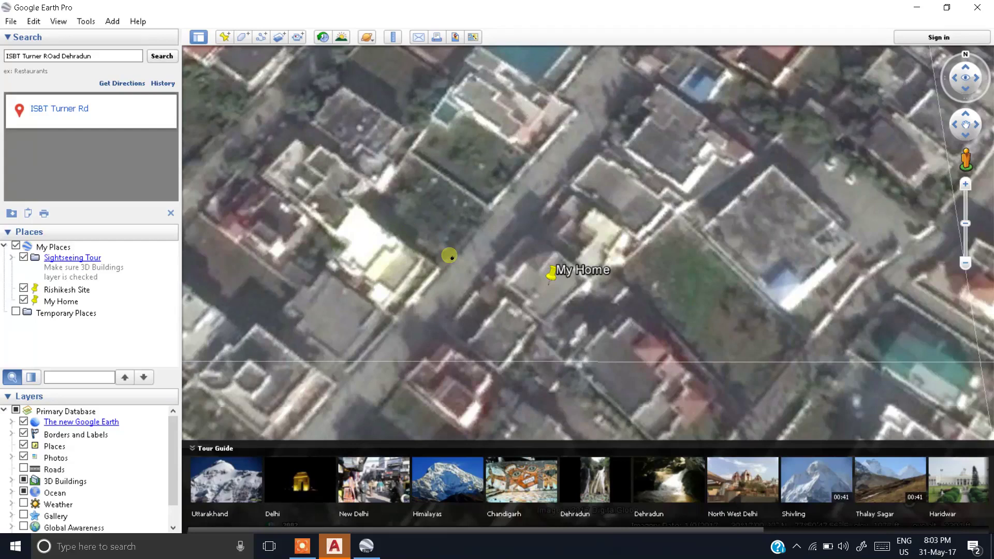
Step: Add a new placemark named 'My Site'
{"action": "left_click", "coordinate": [223, 38]}
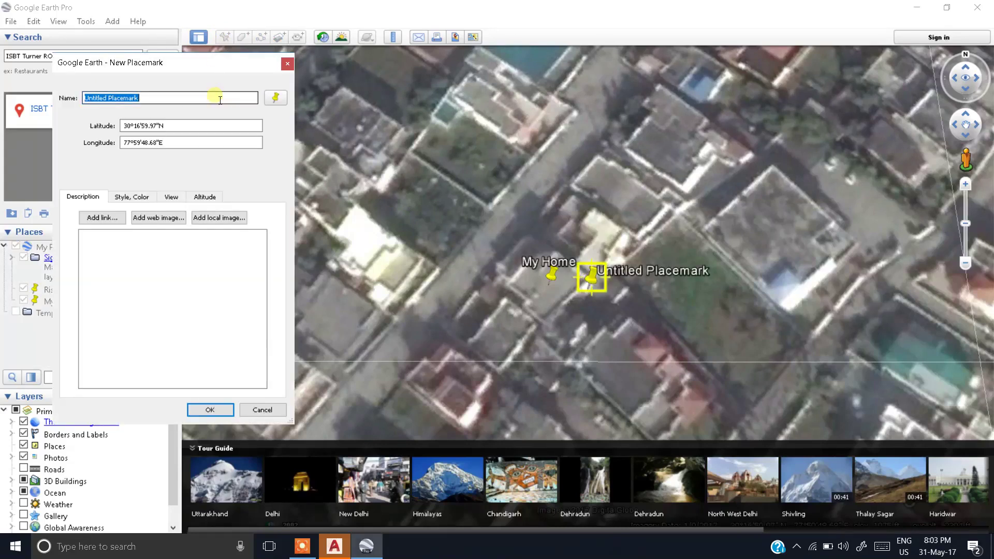
{"action": "type", "text": "My s"}
{"action": "key", "text": "BackSpace"}
{"action": "type", "text": "Site"}
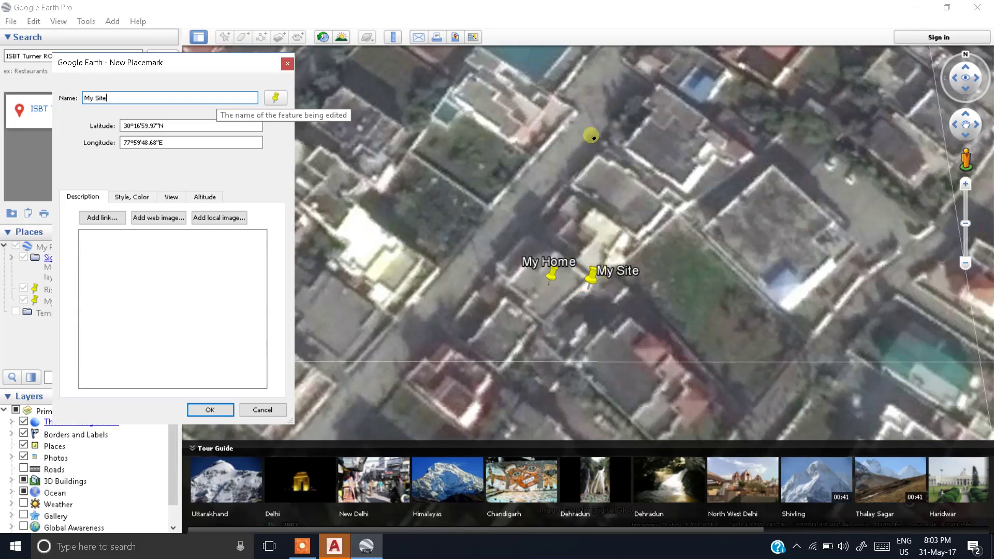
{"action": "left_click_drag", "start_coordinate": [597, 284], "coordinate": [424, 211]}
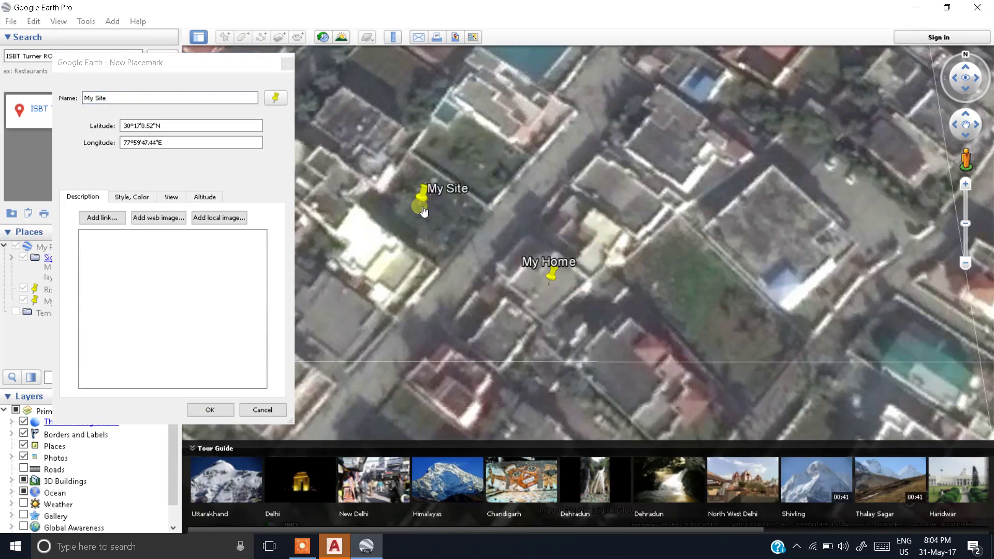
{"action": "scroll", "coordinate": [410, 161], "scroll_direction": "up", "scroll_amount": 2}
{"action": "scroll", "coordinate": [413, 170], "scroll_direction": "up", "scroll_amount": 2}
{"action": "left_click_drag", "start_coordinate": [433, 227], "coordinate": [426, 240]}
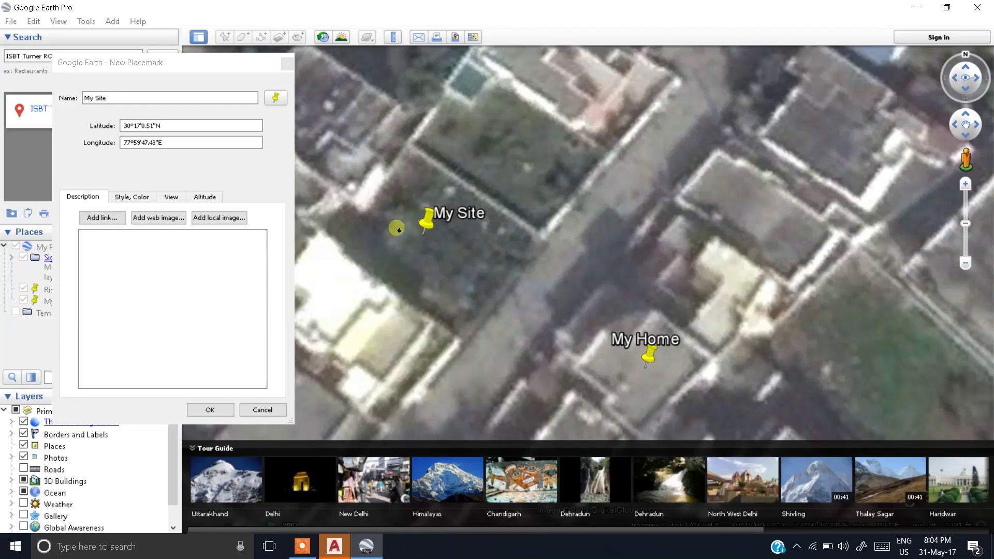
{"action": "left_click", "coordinate": [171, 129]}
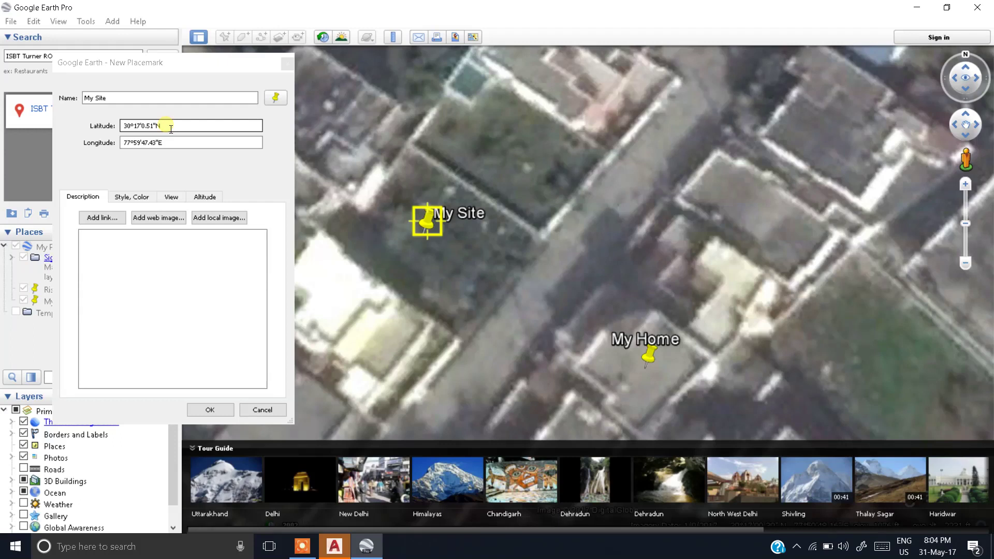
{"action": "triple_click", "coordinate": [168, 127]}
{"action": "key", "text": "ctrl+c"}
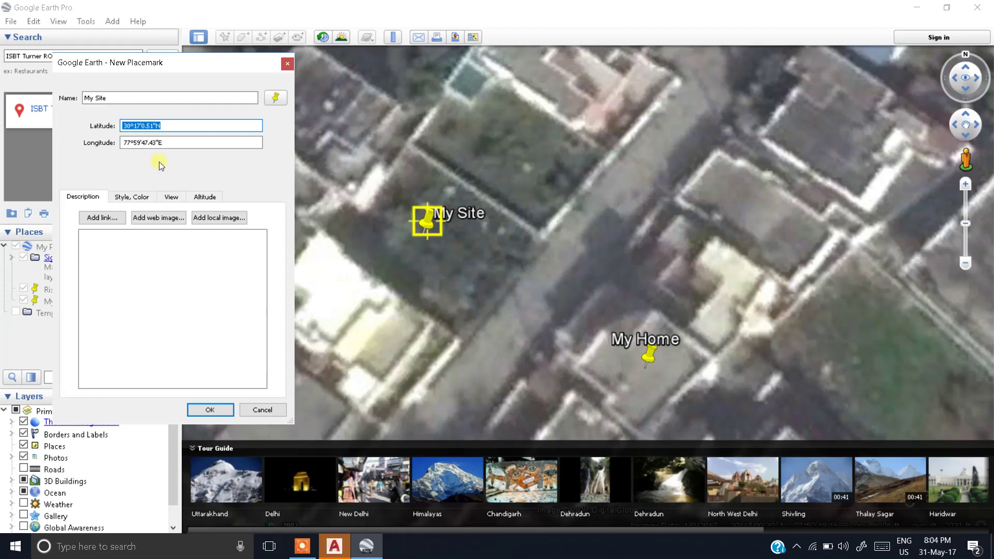
{"action": "key", "text": "super"}
{"action": "left_click", "coordinate": [399, 290]}
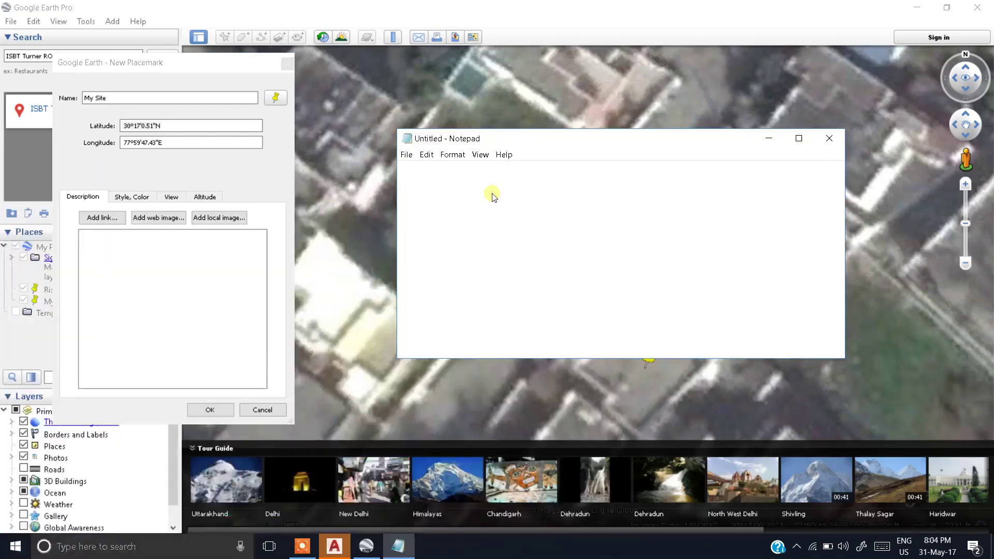
{"action": "key", "text": "ctrl+v"}
{"action": "triple_click", "coordinate": [210, 143]}
{"action": "key", "text": "ctrl+c"}
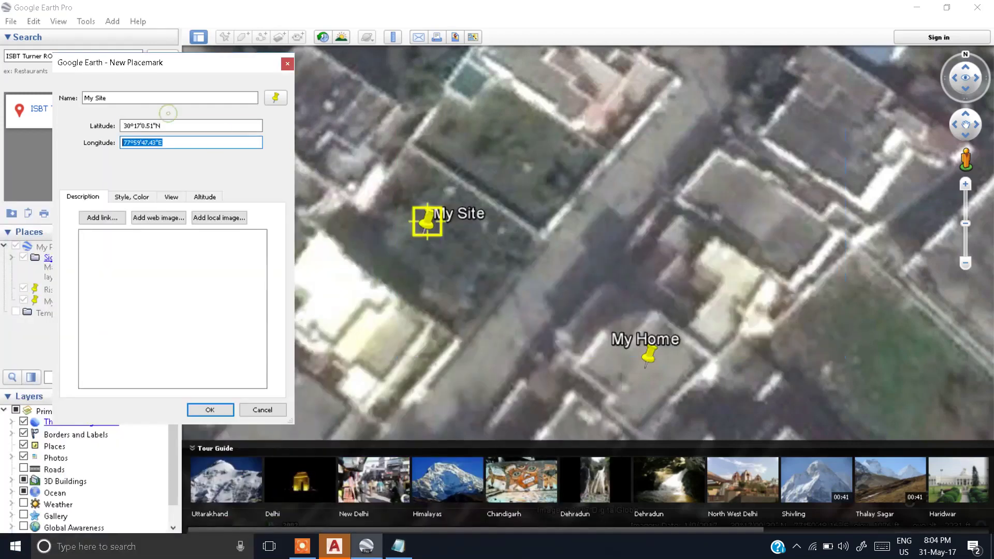
{"action": "left_click", "coordinate": [399, 547]}
{"action": "left_click", "coordinate": [463, 216]}
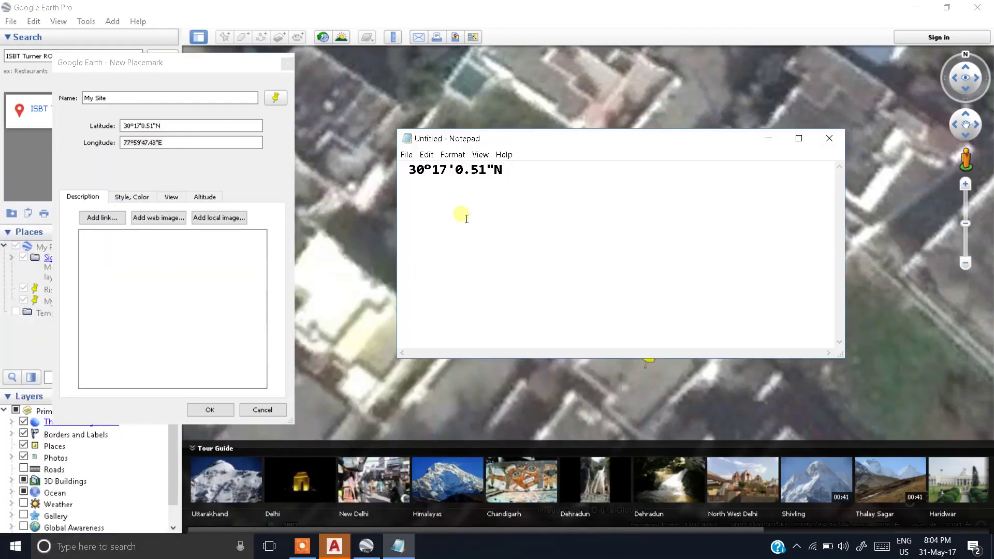
{"action": "key", "text": "Return"}
{"action": "key", "text": "ctrl+v"}
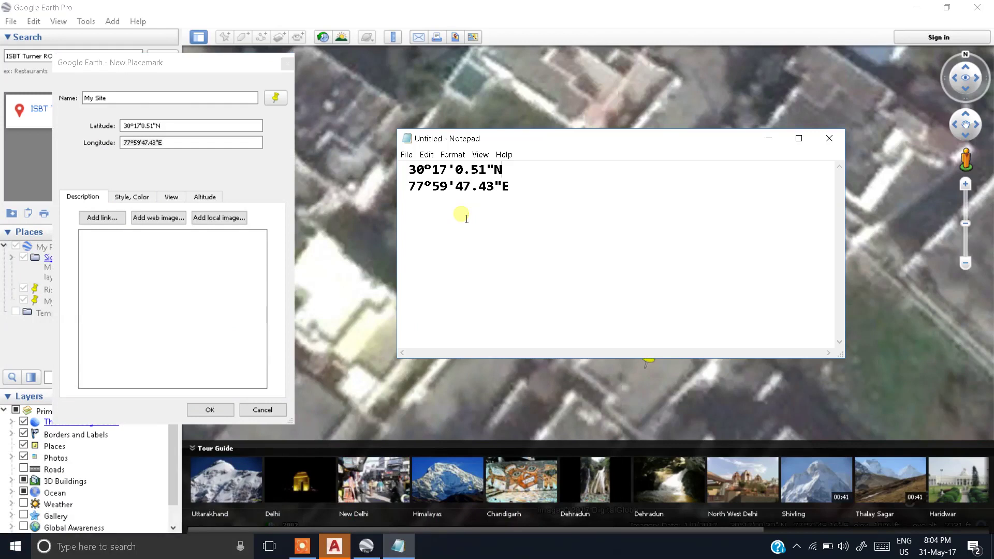
{"action": "type", "text": "Lat"}
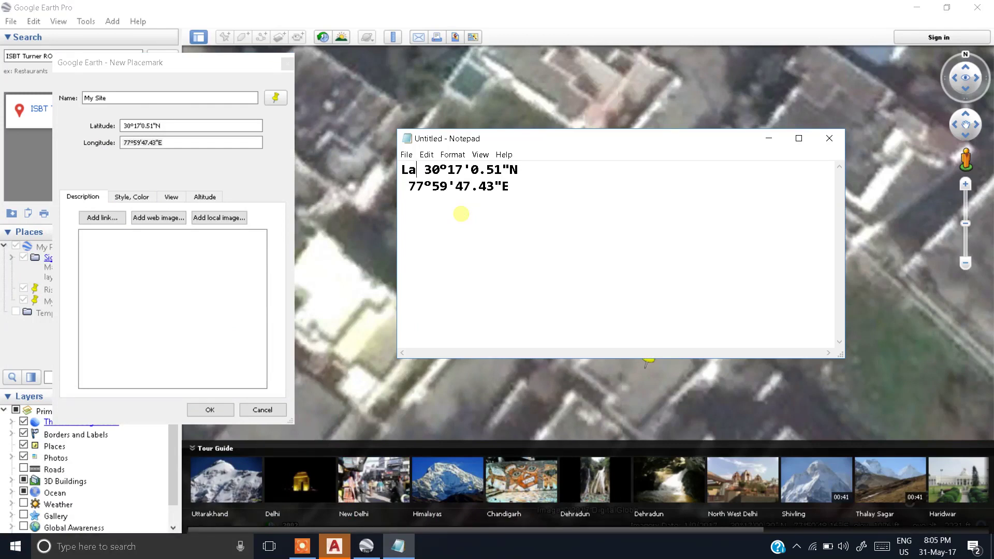
{"action": "type", "text": "Lon"}
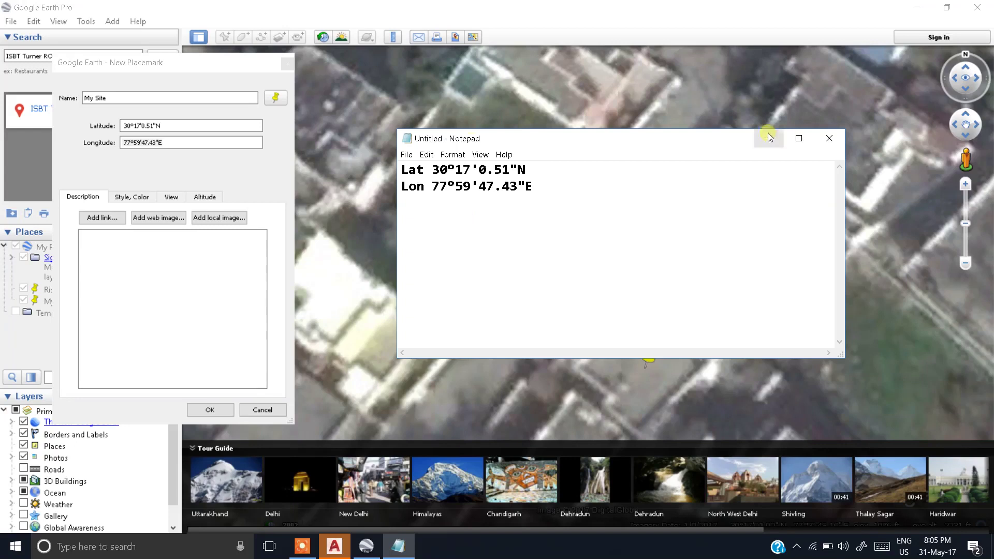
{"action": "left_click", "coordinate": [769, 139]}
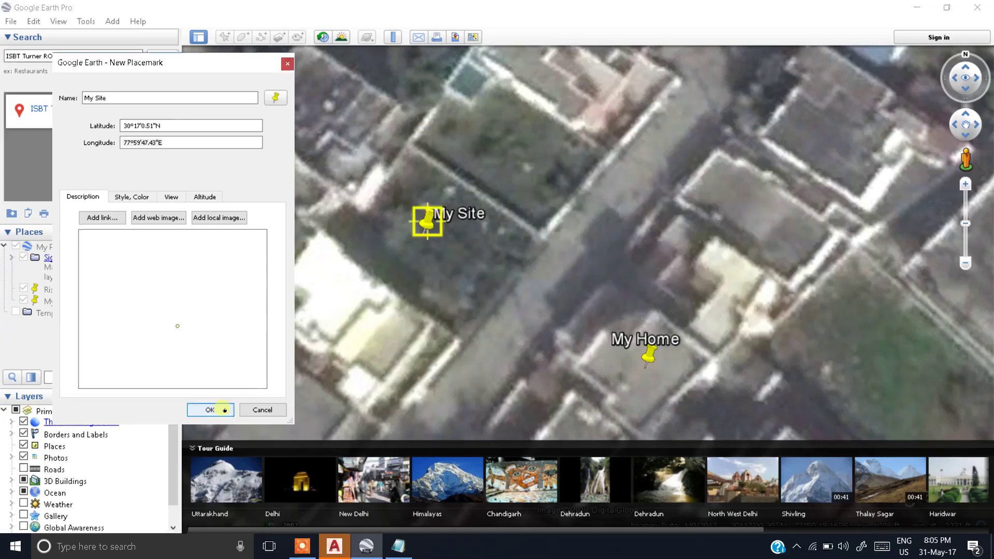
{"action": "left_click", "coordinate": [209, 410]}
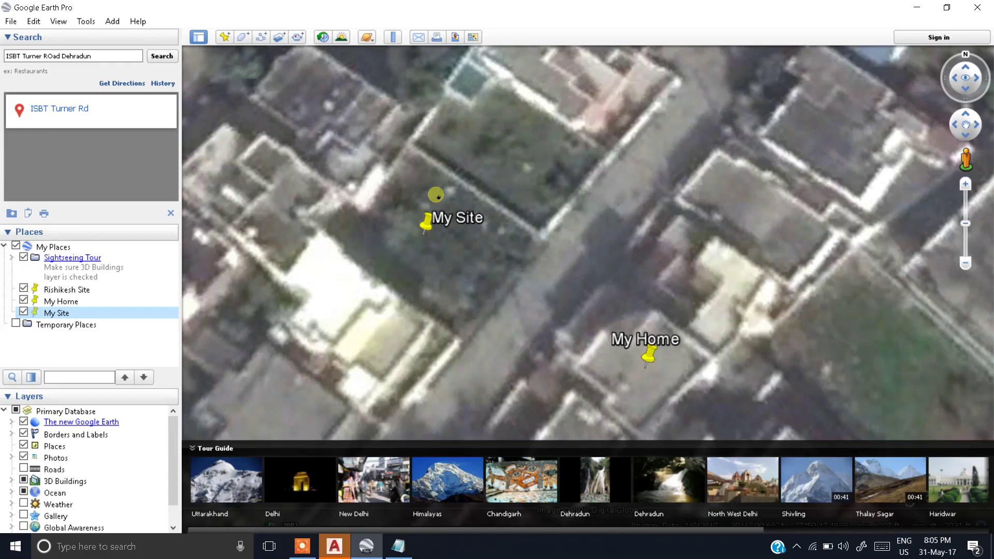
Step: Close Google Earth and start a blank Drawing1.dwg, panning the empty model space
{"action": "left_click", "coordinate": [977, 8]}
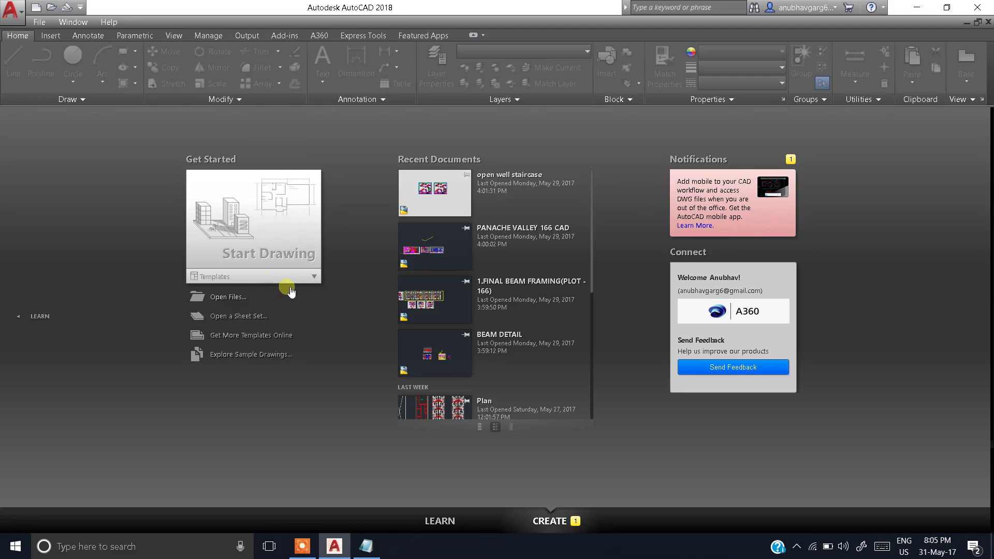
{"action": "left_click", "coordinate": [293, 223]}
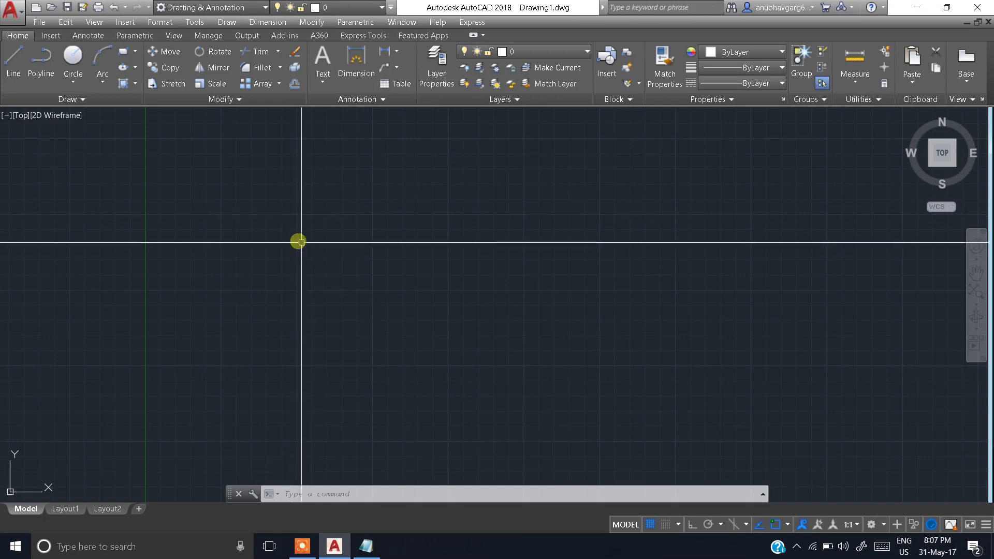
{"action": "scroll", "coordinate": [302, 324], "scroll_direction": "down", "scroll_amount": 4}
{"action": "mouse_move", "coordinate": [320, 302]}
{"action": "middle_mouse_down"}
{"action": "mouse_move", "coordinate": [286, 304]}
{"action": "mouse_move", "coordinate": [204, 262]}
{"action": "mouse_move", "coordinate": [226, 282]}
{"action": "mouse_move", "coordinate": [300, 306]}
{"action": "mouse_move", "coordinate": [335, 222]}
{"action": "mouse_move", "coordinate": [278, 296]}
{"action": "mouse_move", "coordinate": [368, 227]}
{"action": "mouse_move", "coordinate": [235, 266]}
{"action": "mouse_move", "coordinate": [235, 289]}
{"action": "mouse_move", "coordinate": [237, 268]}
{"action": "middle_mouse_up"}
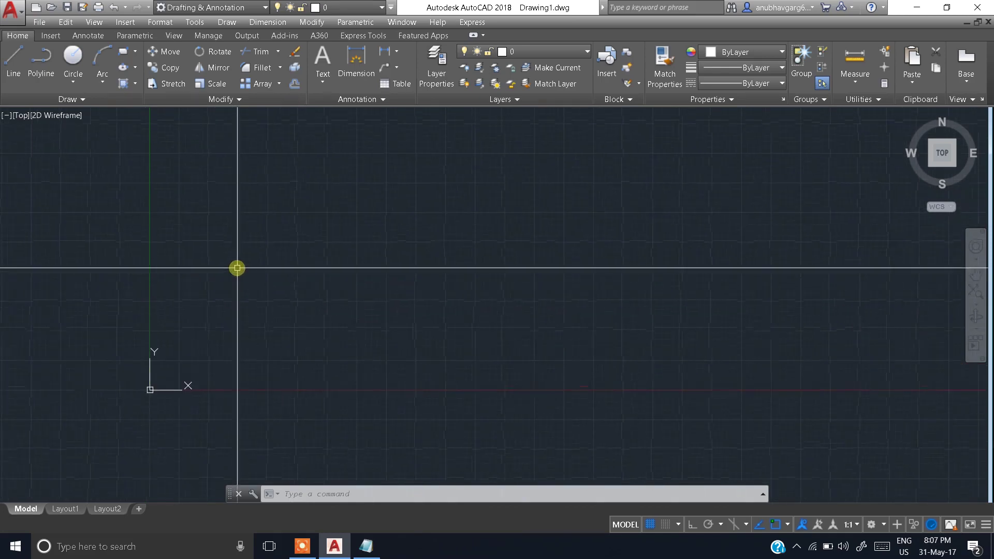
{"action": "type", "text": "d"}
{"action": "key", "text": "Return"}
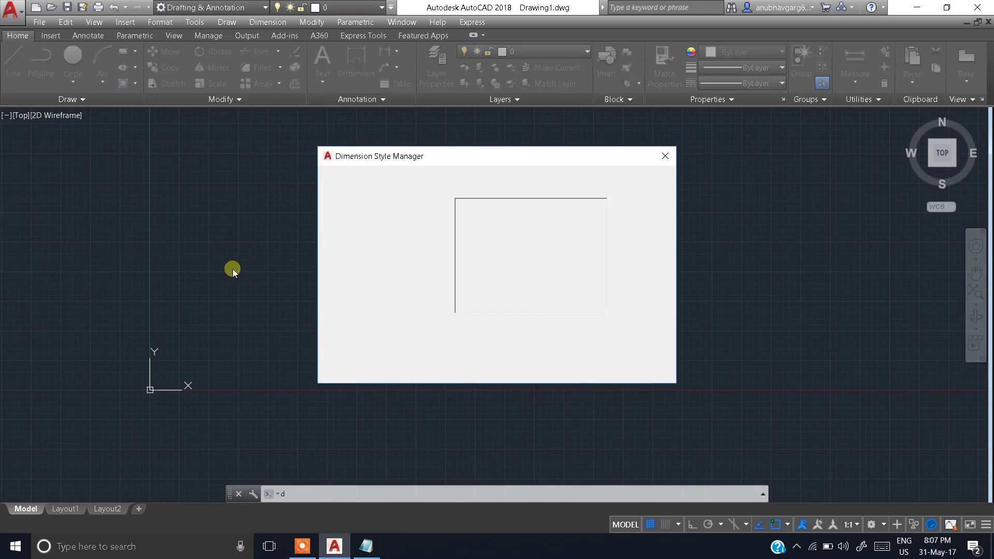
{"action": "key", "text": "Escape"}
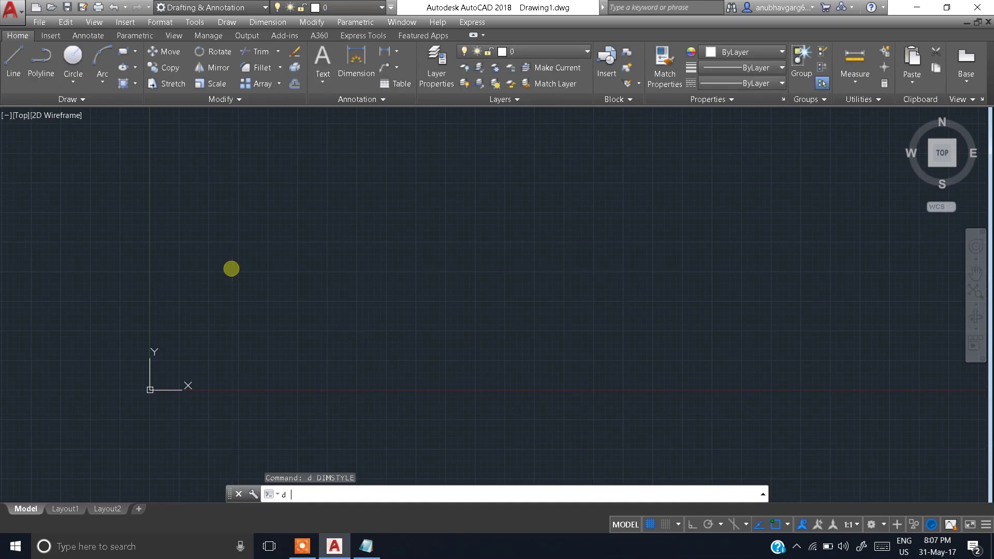
{"action": "key", "text": "Return"}
{"action": "key", "text": "Escape"}
{"action": "type", "text": "D"}
{"action": "key", "text": "Return"}
{"action": "type", "text": "D"}
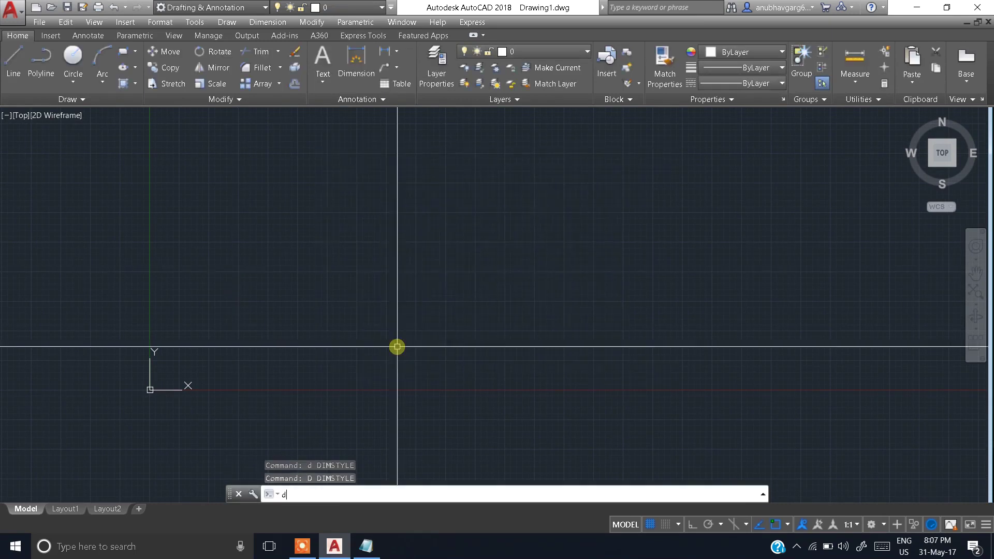
{"action": "key", "text": "Escape"}
{"action": "key", "text": "Return"}
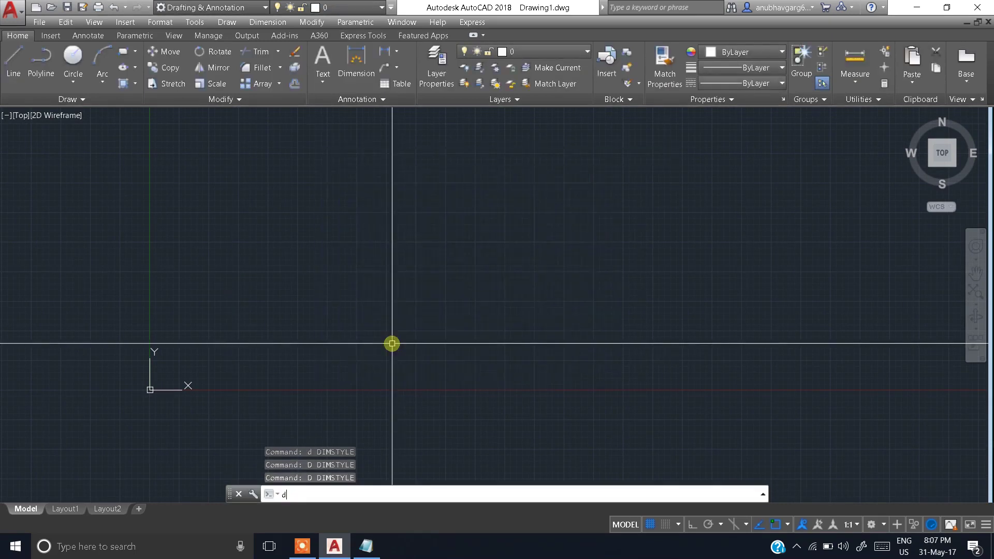
{"action": "key", "text": "Escape"}
{"action": "type", "text": "D"}
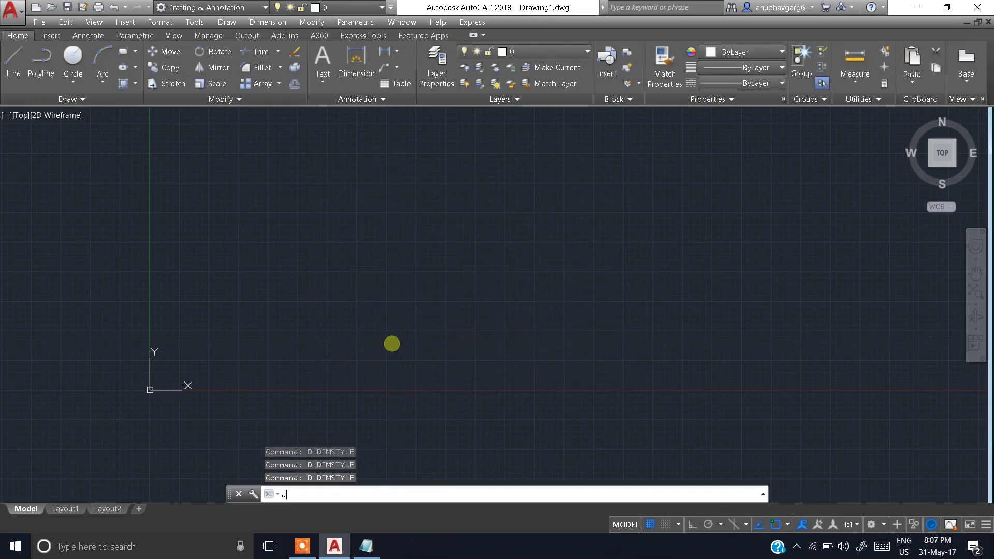
{"action": "key", "text": "Return"}
{"action": "key", "text": "Escape"}
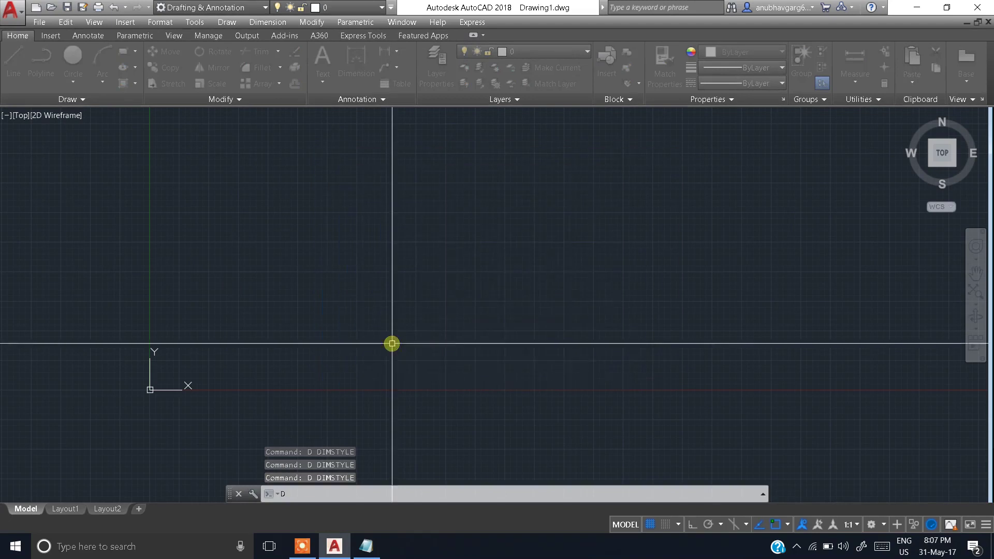
{"action": "type", "text": "D"}
{"action": "key", "text": "Return"}
{"action": "key", "text": "Escape"}
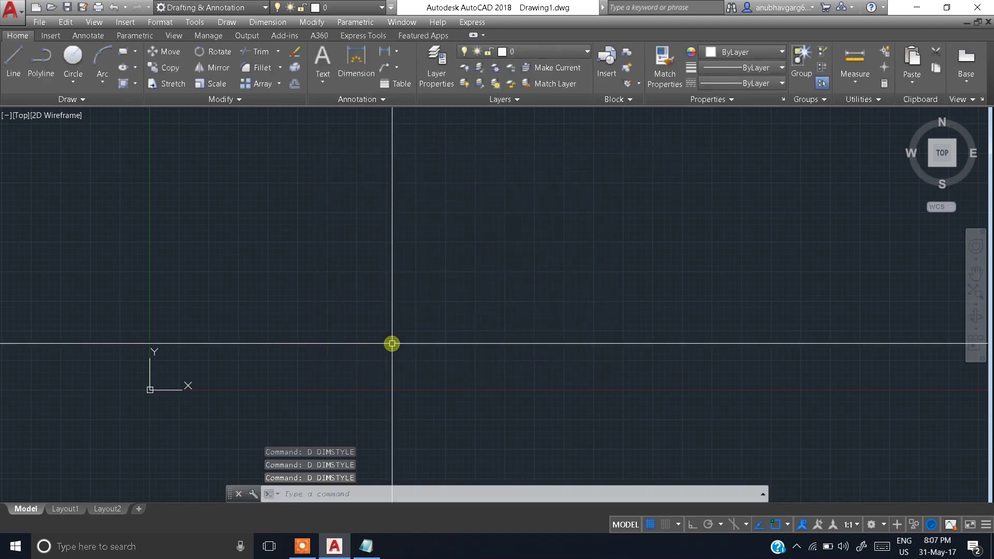
{"action": "type", "text": "D"}
{"action": "key", "text": "Return"}
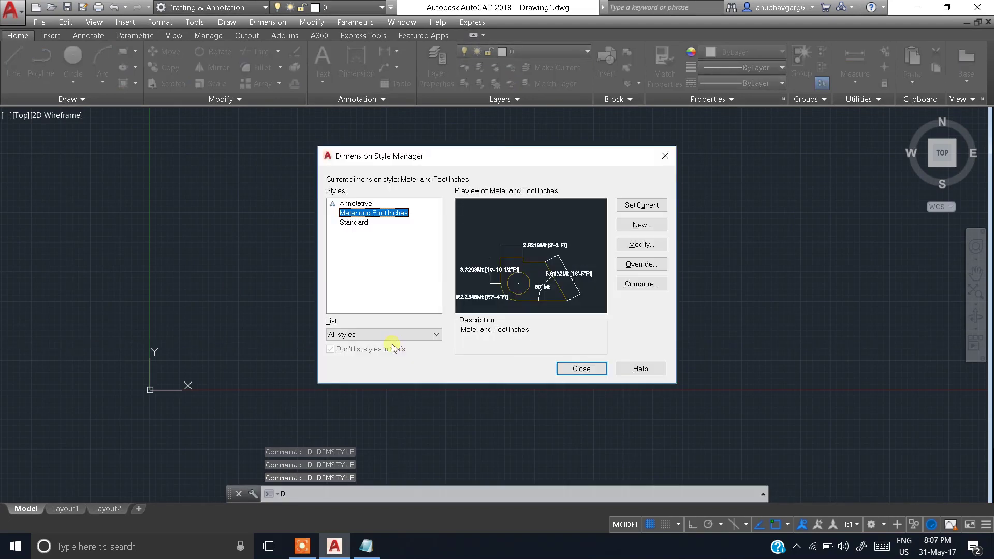
{"action": "key", "text": "Escape"}
{"action": "type", "text": "D"}
{"action": "key", "text": "Return"}
{"action": "key", "text": "Escape"}
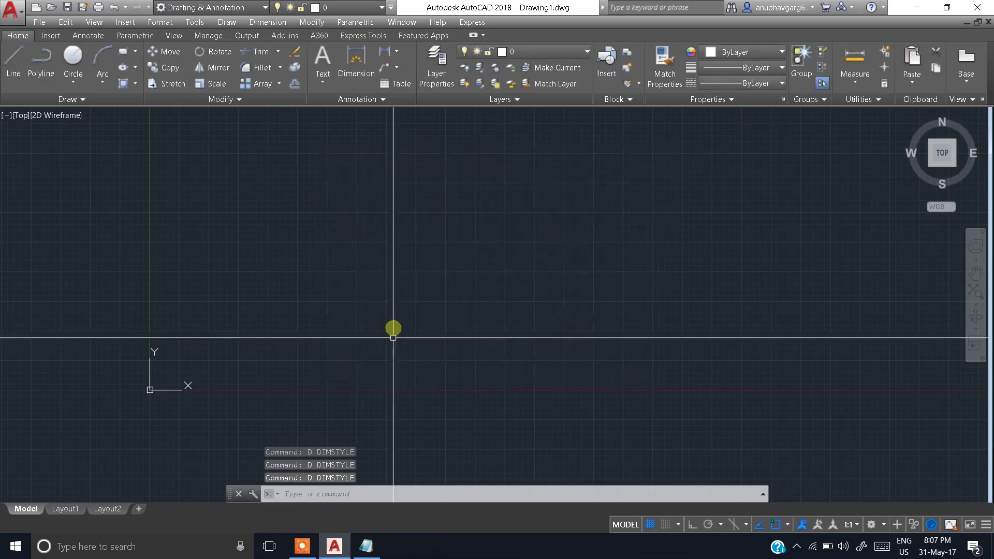
Step: Pan the origin to the lower left and set the -DWGUNITS length unit to Meters (6)
{"action": "scroll", "coordinate": [390, 318], "scroll_direction": "down", "scroll_amount": 7}
{"action": "middle_click_drag", "start_coordinate": [436, 259], "coordinate": [396, 311]}
{"action": "scroll", "coordinate": [452, 316], "scroll_direction": "down", "scroll_amount": 2}
{"action": "scroll", "coordinate": [451, 317], "scroll_direction": "up", "scroll_amount": 5}
{"action": "scroll", "coordinate": [451, 317], "scroll_direction": "down", "scroll_amount": 3}
{"action": "middle_click_drag", "start_coordinate": [551, 273], "coordinate": [444, 296]}
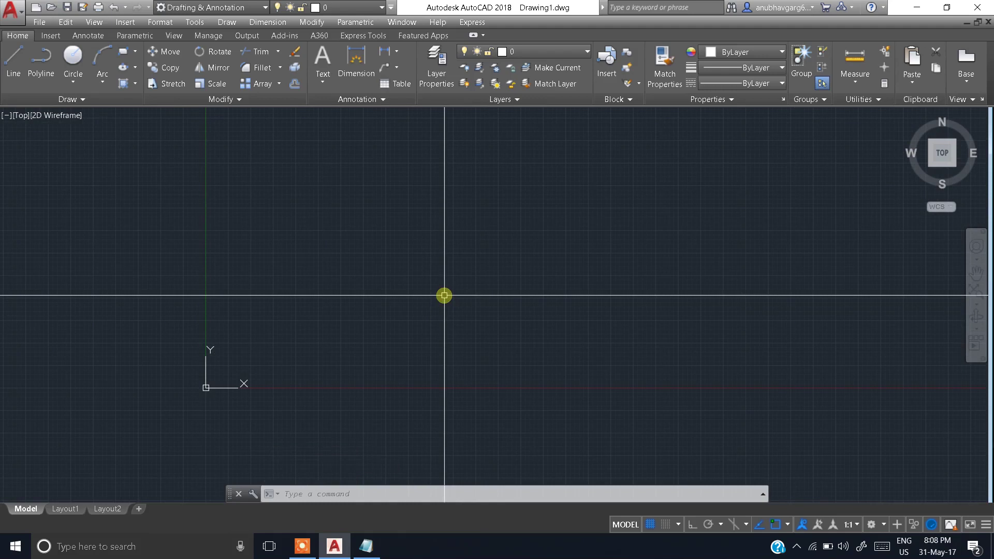
{"action": "type", "text": "-dwgu"}
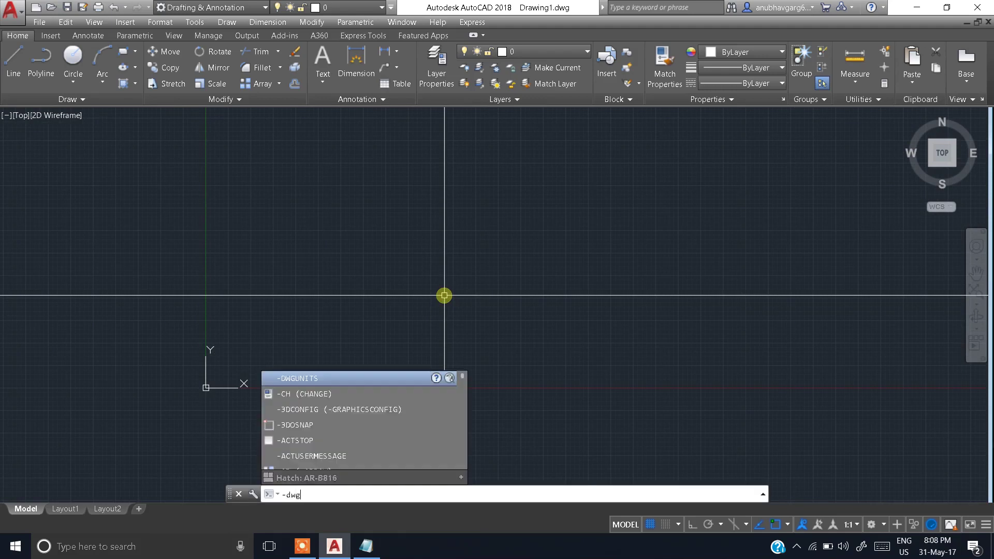
{"action": "key", "text": "Return"}
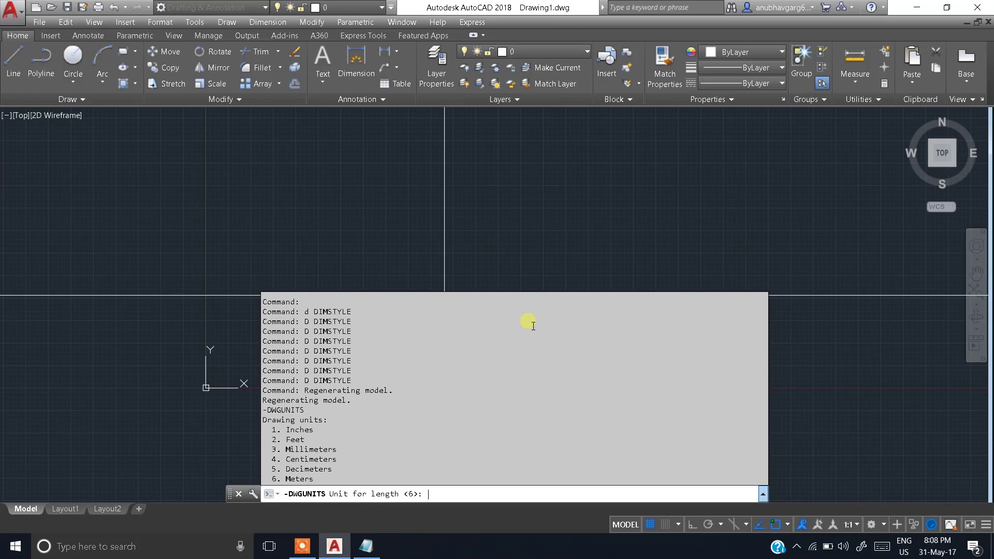
{"action": "type", "text": "6"}
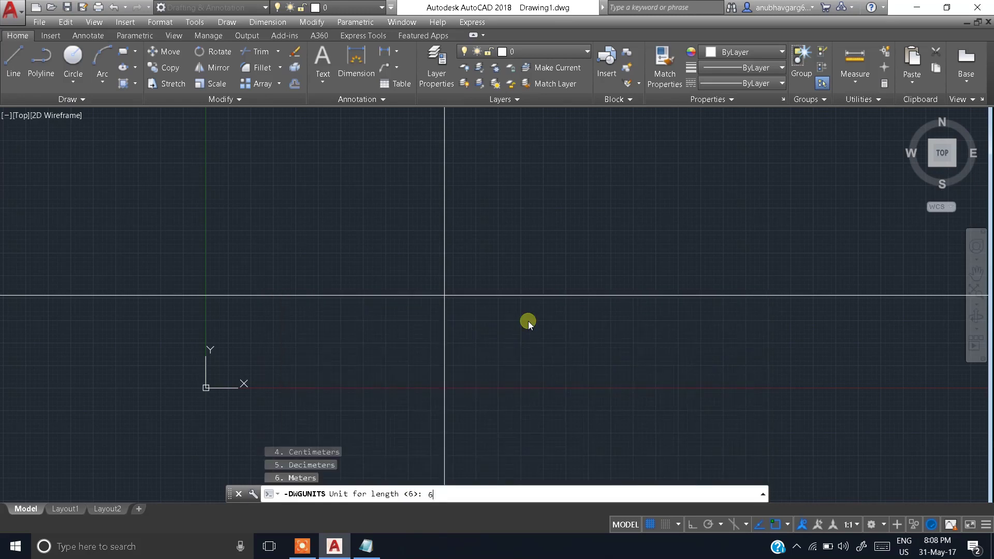
{"action": "key", "text": "Return"}
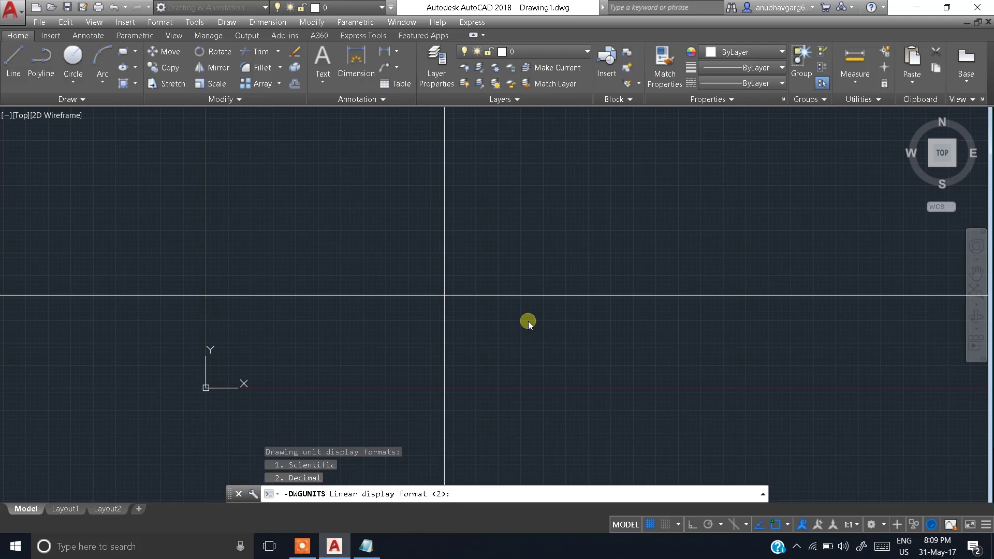
Step: Keep Decimal display with precision 3 and accept scaling and INSUNITS matching
{"action": "key", "text": "Return"}
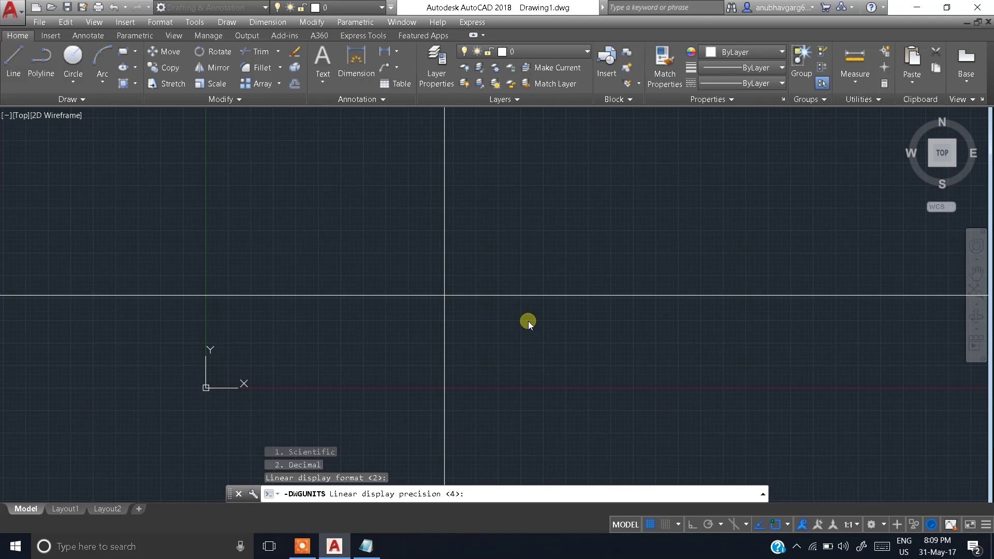
{"action": "type", "text": "3"}
{"action": "key", "text": "Return"}
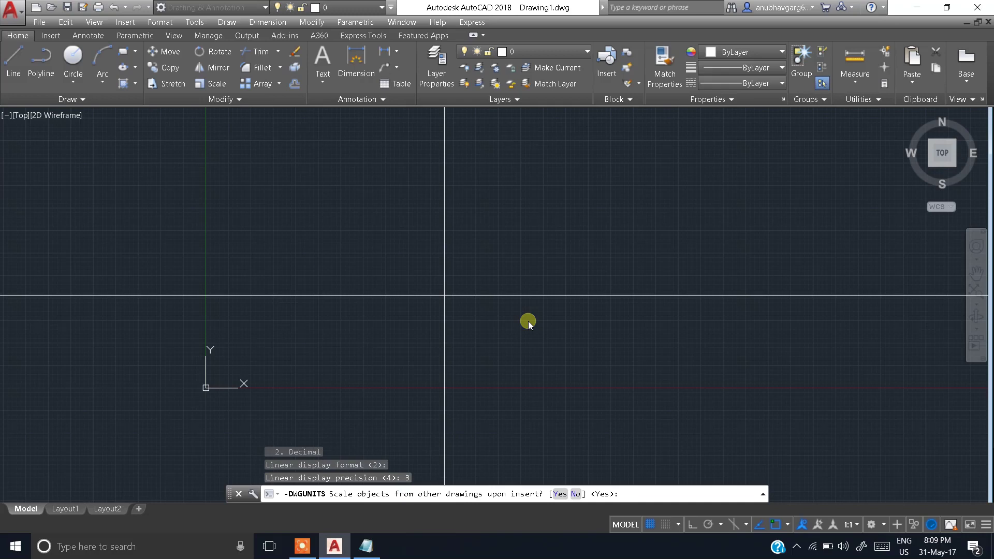
{"action": "key", "text": "Return"}
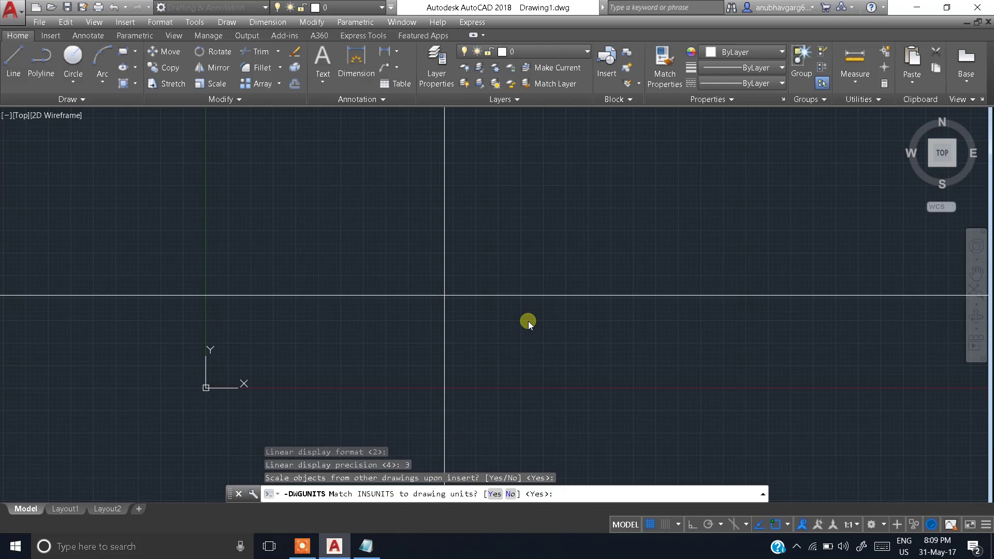
{"action": "key", "text": "Return"}
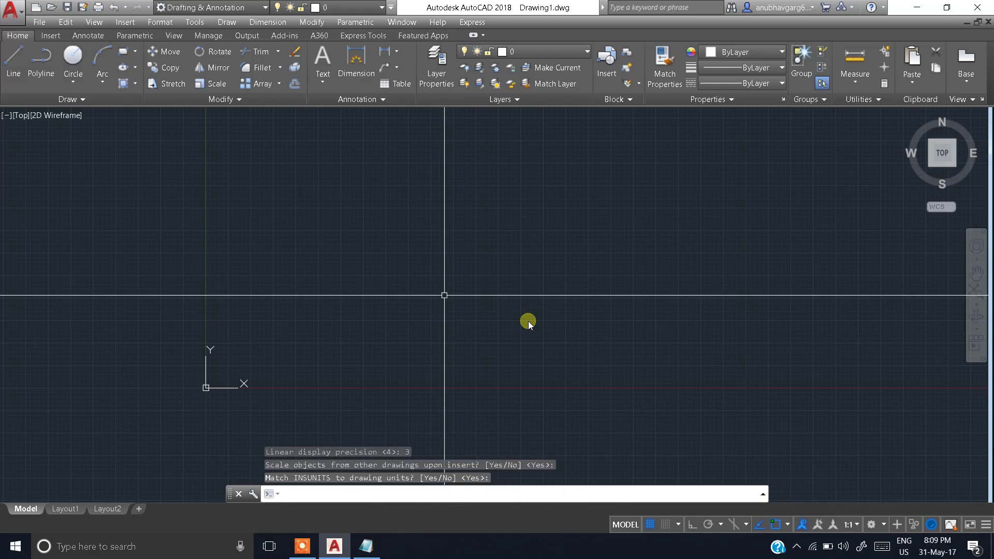
{"action": "key", "text": "Return"}
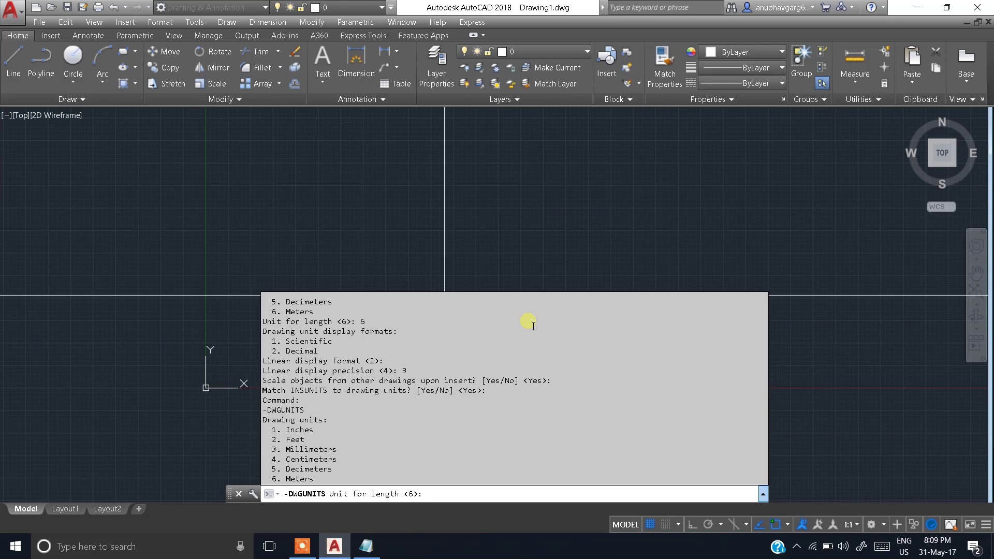
{"action": "key", "text": "Escape"}
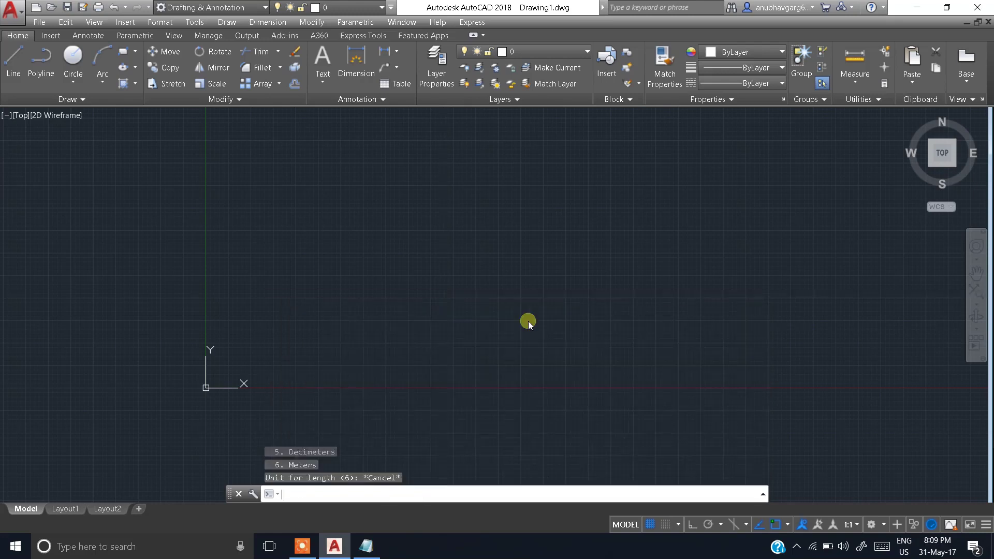
{"action": "key", "text": "Escape"}
{"action": "scroll", "coordinate": [484, 254], "scroll_direction": "down", "scroll_amount": 3}
{"action": "middle_click_drag", "start_coordinate": [459, 273], "coordinate": [233, 376]}
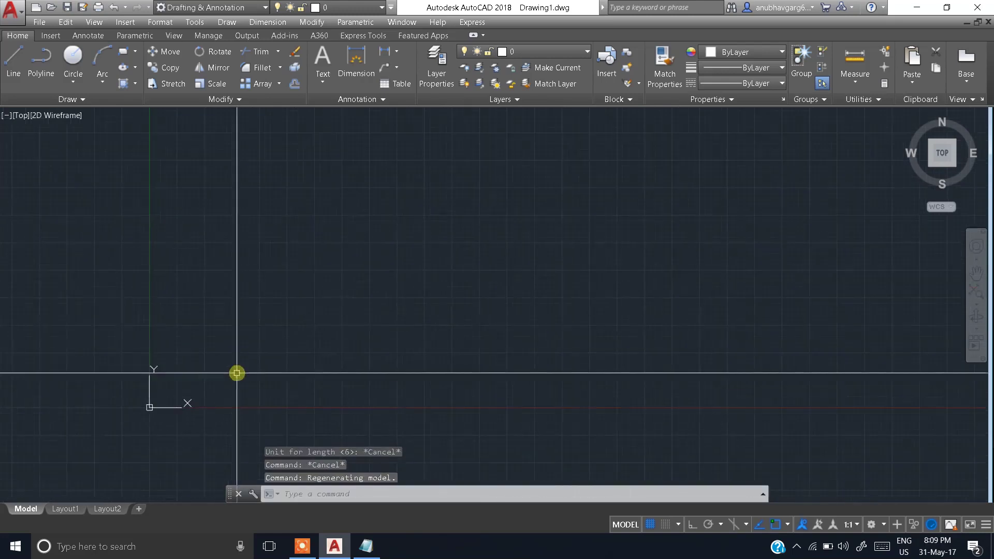
{"action": "scroll", "coordinate": [301, 309], "scroll_direction": "up", "scroll_amount": 2}
{"action": "middle_click_drag", "start_coordinate": [411, 286], "coordinate": [404, 278]}
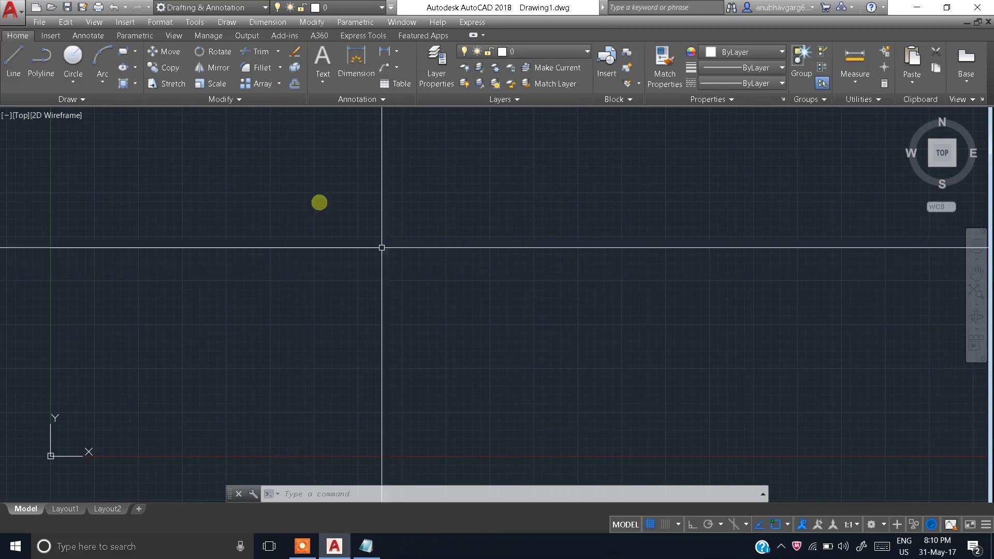
Step: Open the Geographic Location map dialog via Set Location From Map and focus the Address field
{"action": "left_click", "coordinate": [50, 35]}
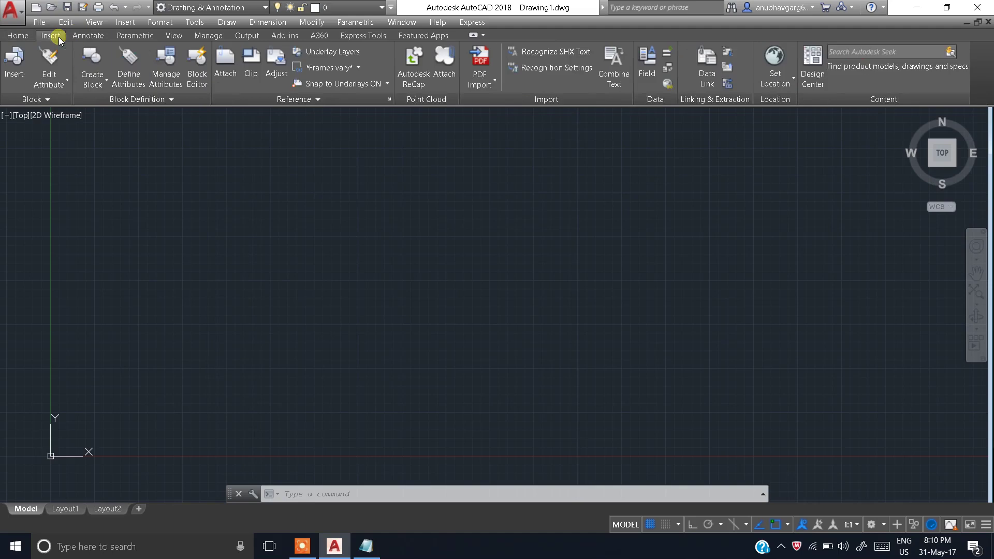
{"action": "left_click", "coordinate": [791, 79]}
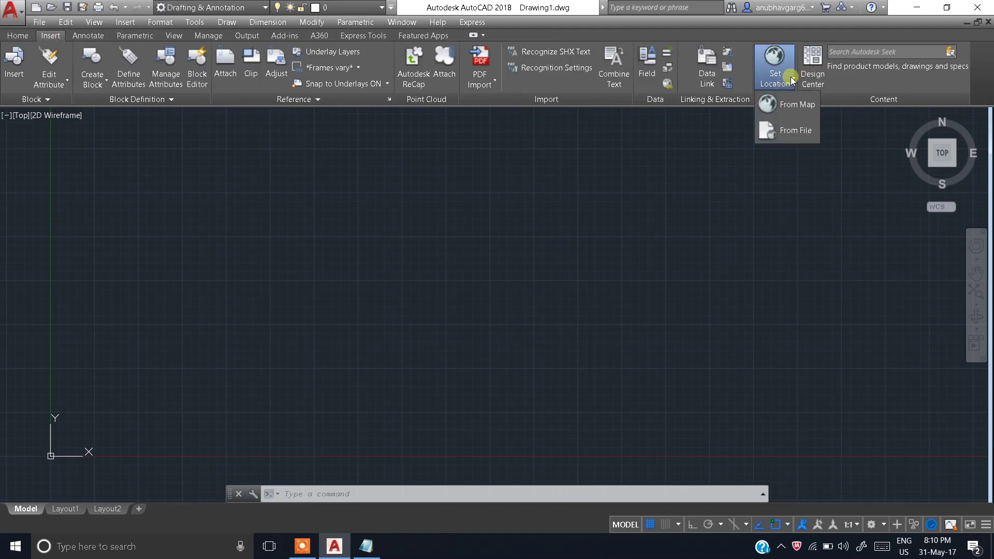
{"action": "left_click", "coordinate": [797, 105]}
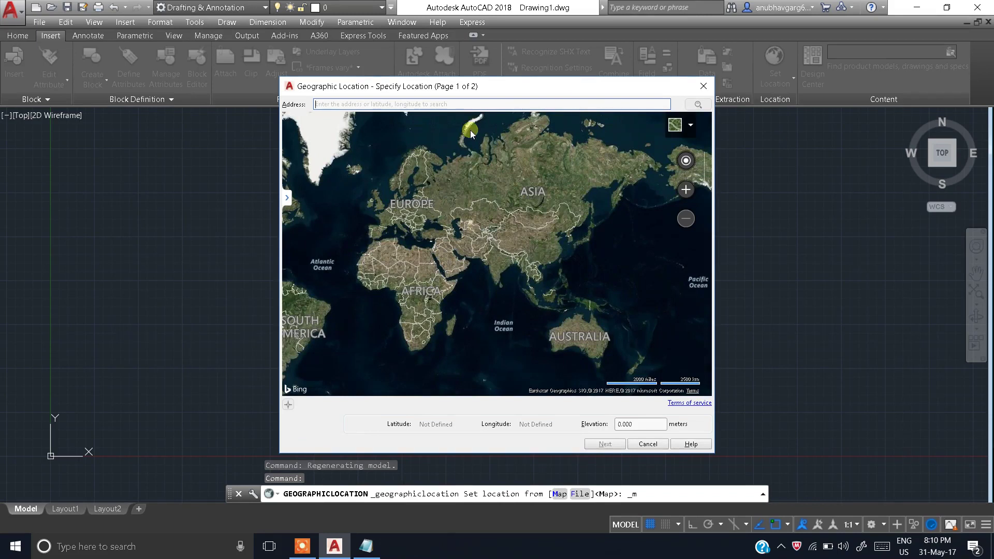
{"action": "left_click_drag", "start_coordinate": [473, 86], "coordinate": [472, 98]}
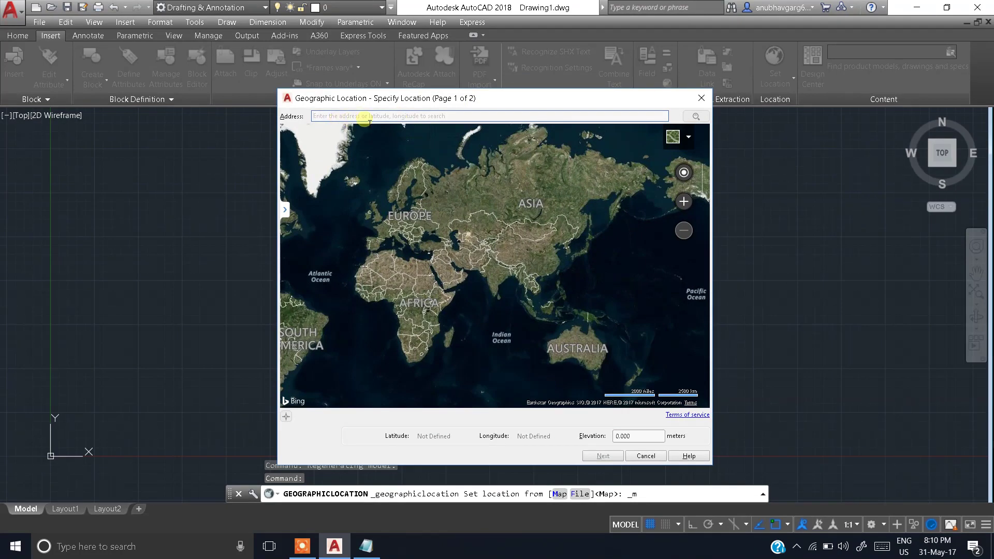
{"action": "left_click", "coordinate": [367, 122]}
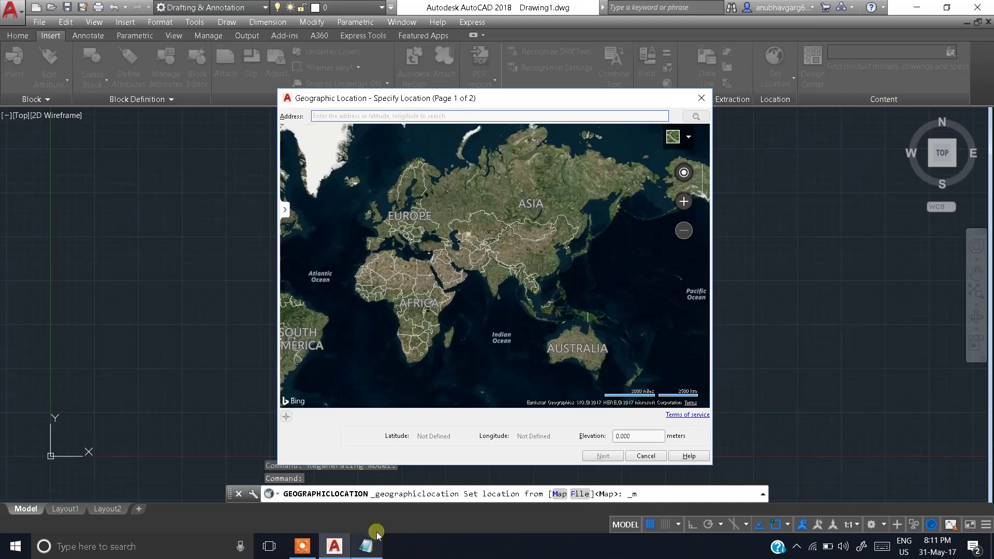
{"action": "left_click", "coordinate": [366, 546]}
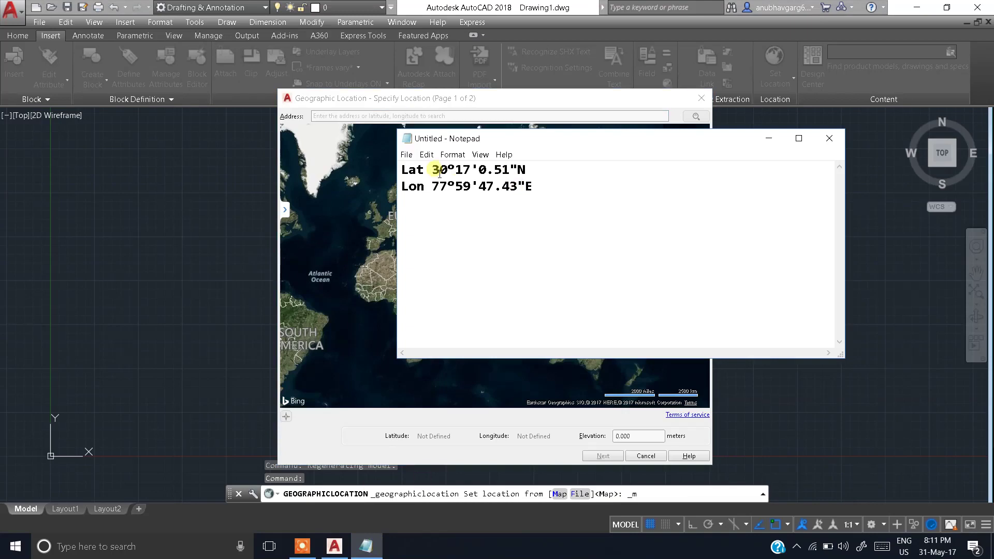
{"action": "left_click_drag", "start_coordinate": [432, 170], "coordinate": [517, 170]}
{"action": "key", "text": "ctrl+c"}
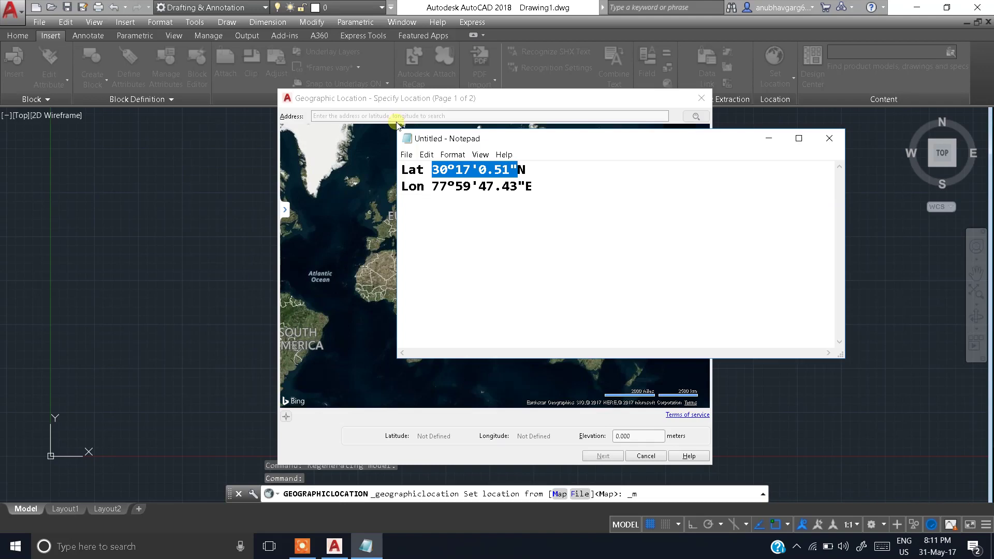
{"action": "left_click", "coordinate": [378, 116]}
{"action": "key", "text": "ctrl+v"}
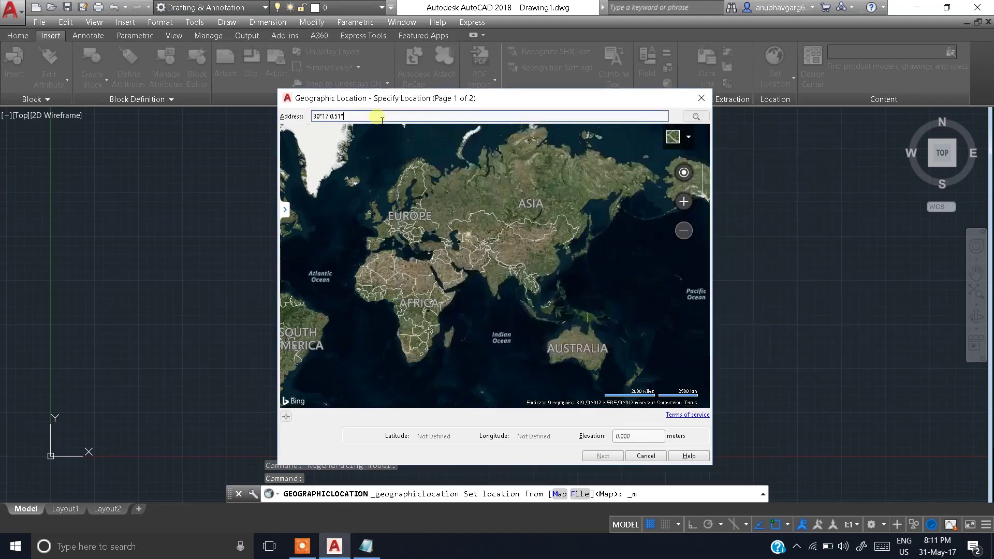
{"action": "type", "text": ","}
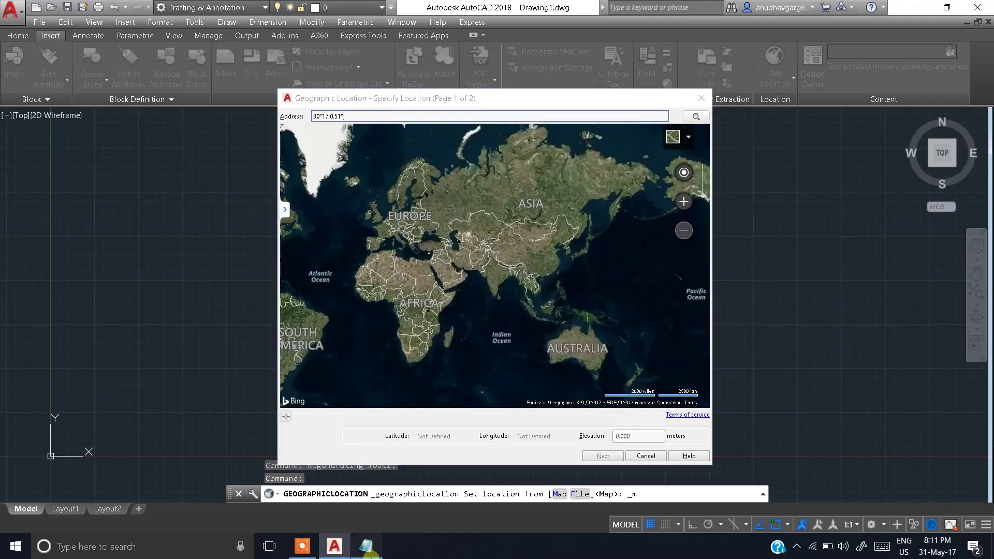
{"action": "key", "text": "alt+Tab"}
{"action": "left_click_drag", "start_coordinate": [433, 189], "coordinate": [524, 199]}
{"action": "key", "text": "ctrl+c"}
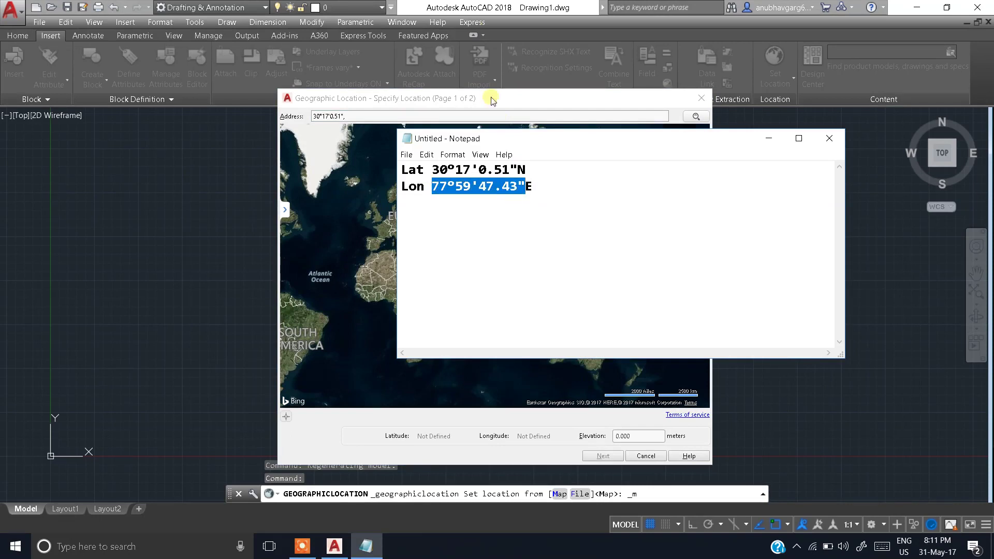
{"action": "left_click", "coordinate": [460, 106]}
{"action": "key", "text": "ctrl+v"}
{"action": "key", "text": "Return"}
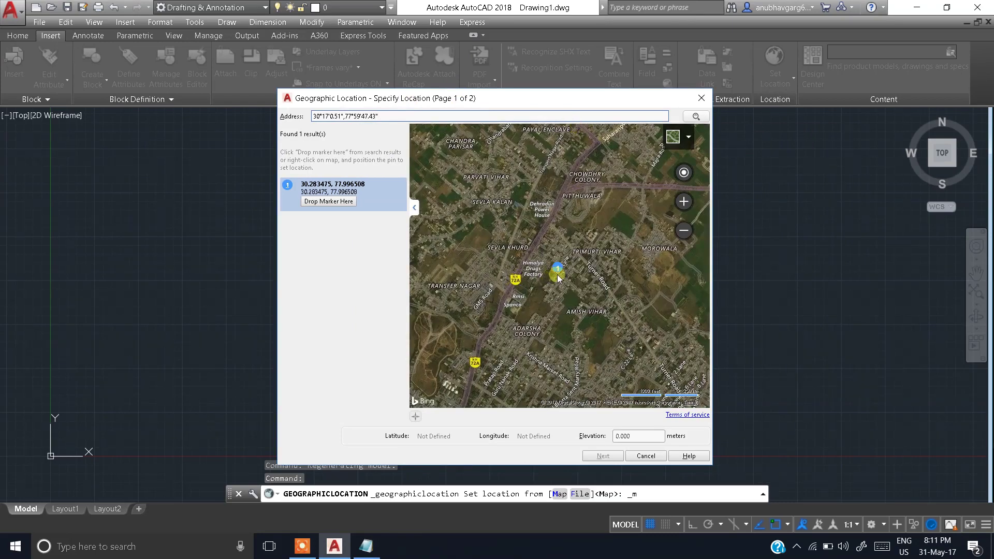
Step: Zoom into the map and drop a location marker at the search result
{"action": "scroll", "coordinate": [556, 276], "scroll_direction": "up", "scroll_amount": 2}
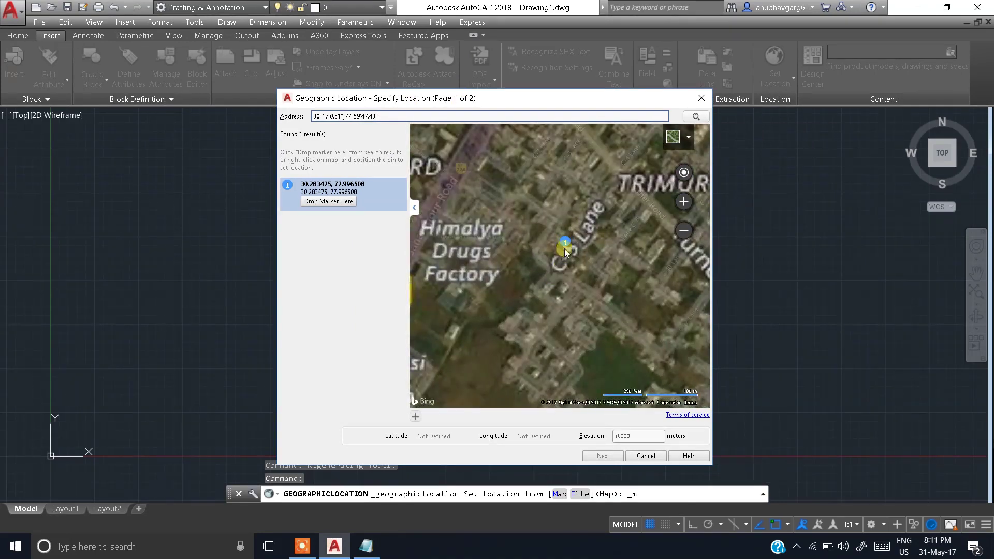
{"action": "scroll", "coordinate": [573, 235], "scroll_direction": "up", "scroll_amount": 1}
{"action": "scroll", "coordinate": [556, 256], "scroll_direction": "up", "scroll_amount": 1}
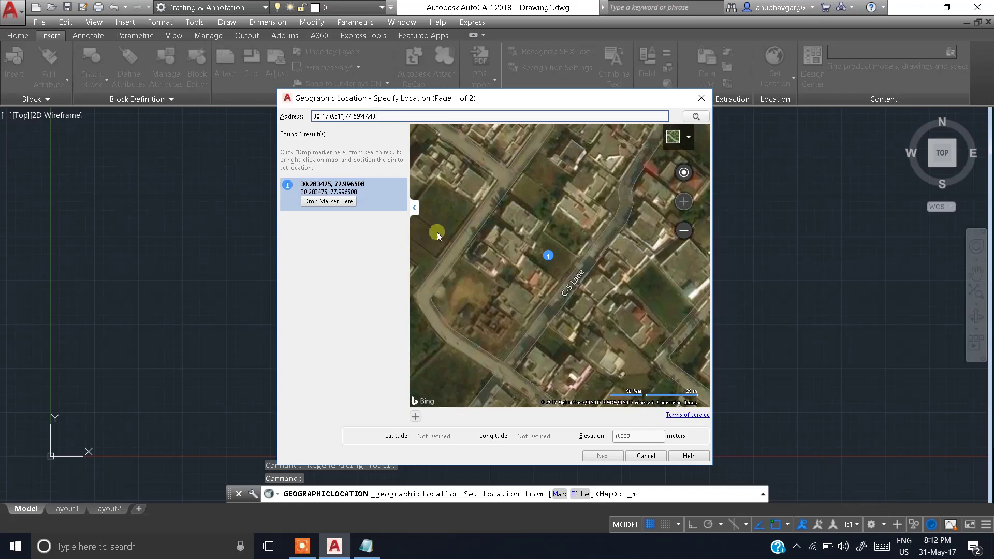
{"action": "left_click", "coordinate": [331, 207]}
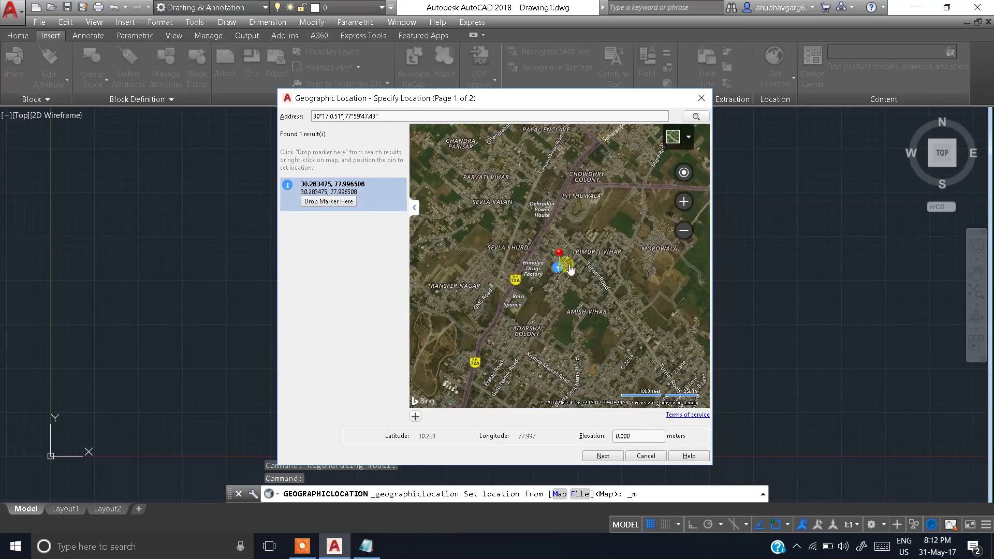
{"action": "scroll", "coordinate": [557, 269], "scroll_direction": "up", "scroll_amount": 3}
{"action": "scroll", "coordinate": [557, 272], "scroll_direction": "up", "scroll_amount": 3}
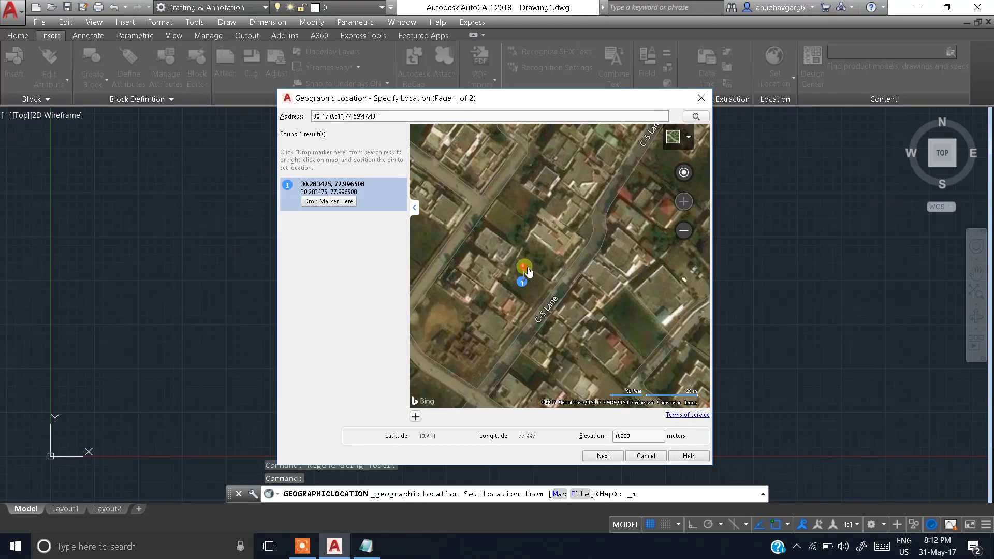
Step: Drag the red pin onto the plot beside C-5 Lane and continue to coordinate settings
{"action": "mouse_move", "coordinate": [528, 270]}
{"action": "left_mouse_down"}
{"action": "mouse_move", "coordinate": [539, 306]}
{"action": "mouse_move", "coordinate": [507, 287]}
{"action": "left_mouse_up"}
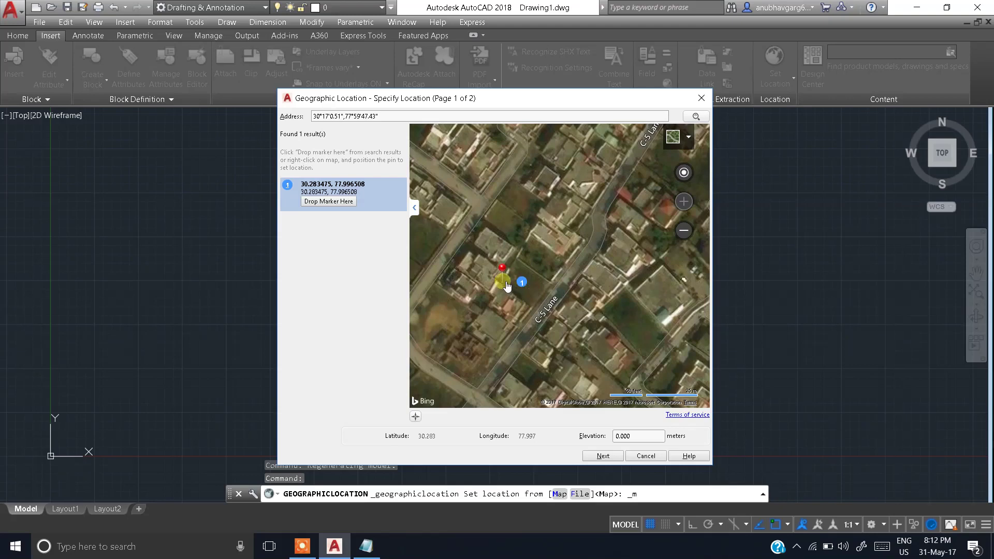
{"action": "left_click_drag", "start_coordinate": [507, 286], "coordinate": [527, 288]}
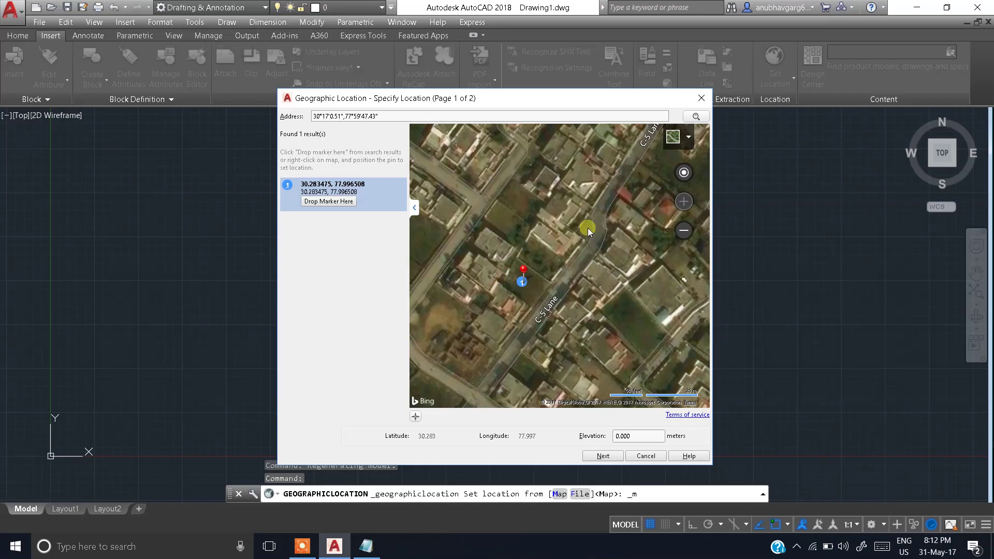
{"action": "left_click", "coordinate": [600, 456]}
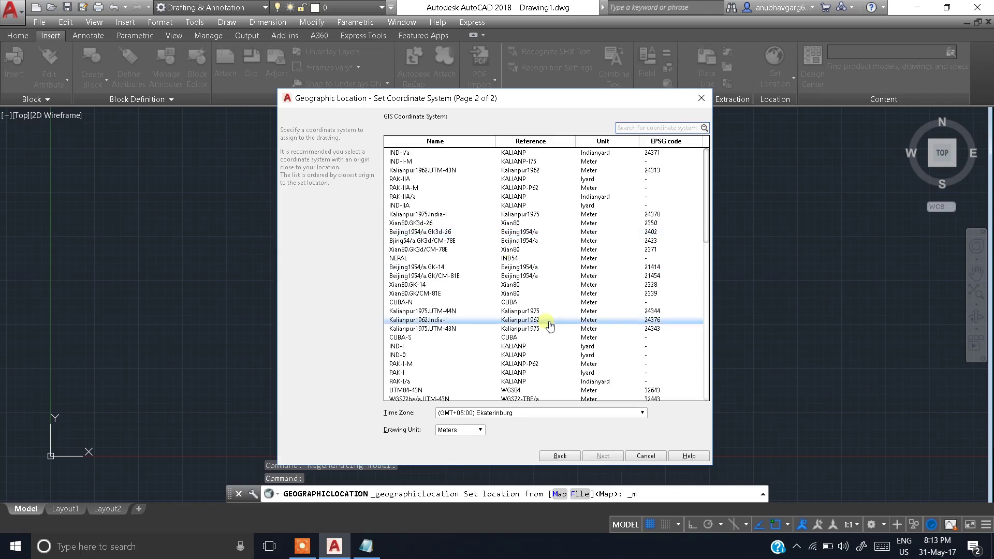
Step: Choose time zone GMT+05:30 Chennai, Kolkata, Mumbai, New Delhi, keep Meters, and select UTM84-44N
{"action": "left_click", "coordinate": [642, 412]}
{"action": "scroll", "coordinate": [640, 336], "scroll_direction": "down", "scroll_amount": 4}
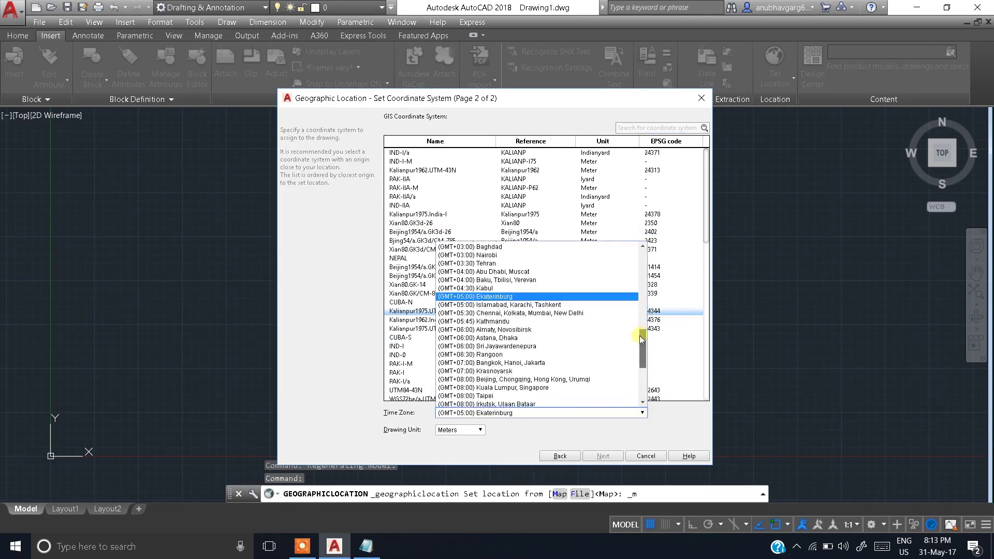
{"action": "left_click", "coordinate": [575, 314]}
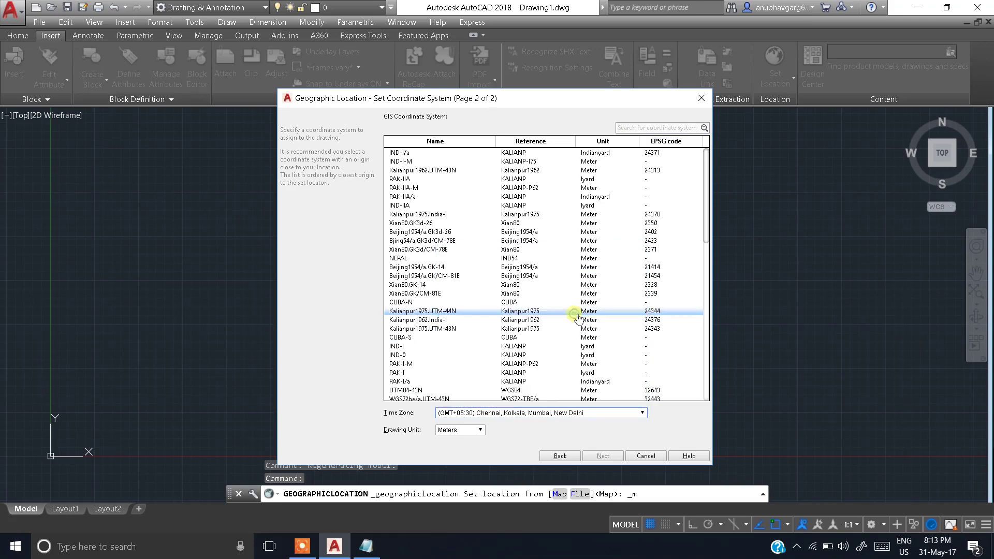
{"action": "left_click", "coordinate": [461, 434]}
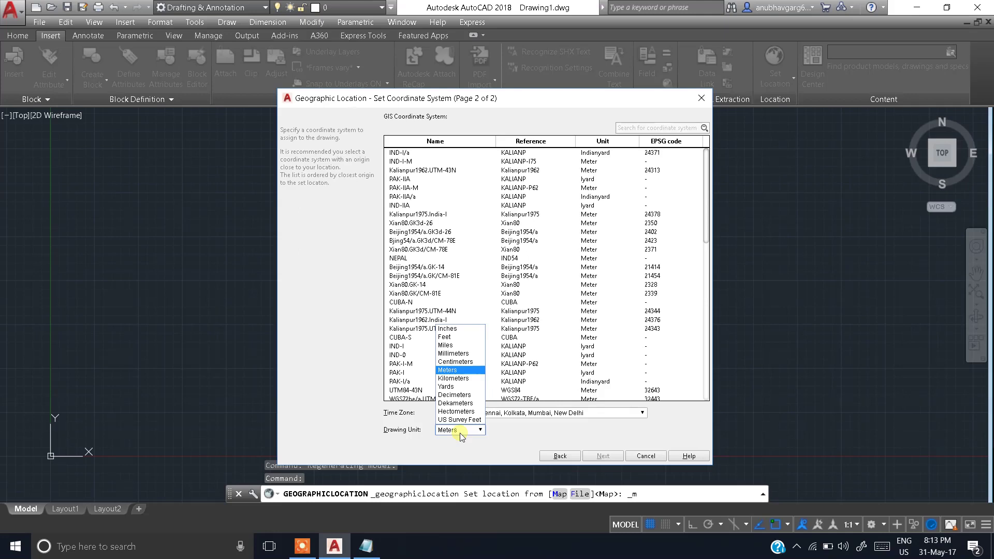
{"action": "left_click", "coordinate": [460, 433]}
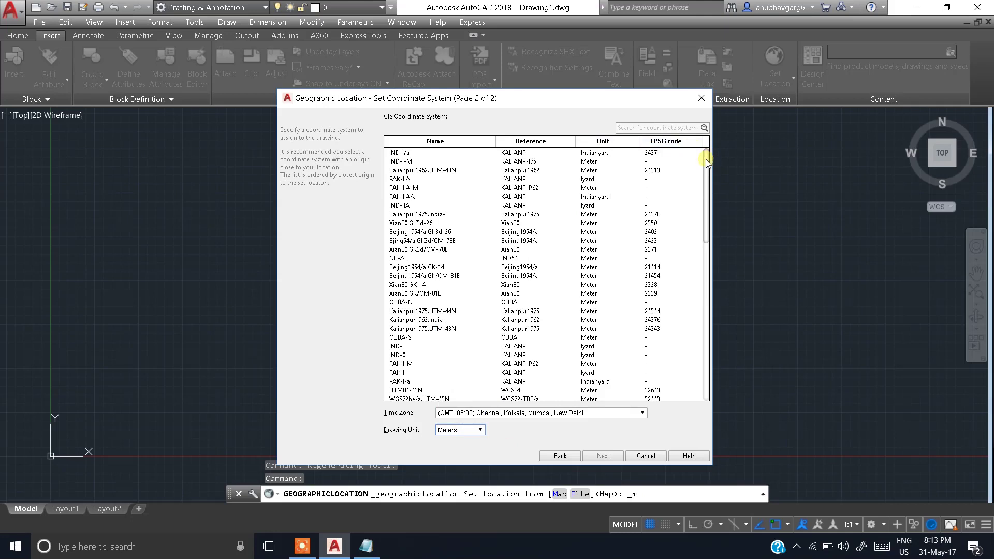
{"action": "left_click_drag", "start_coordinate": [706, 159], "coordinate": [703, 192]}
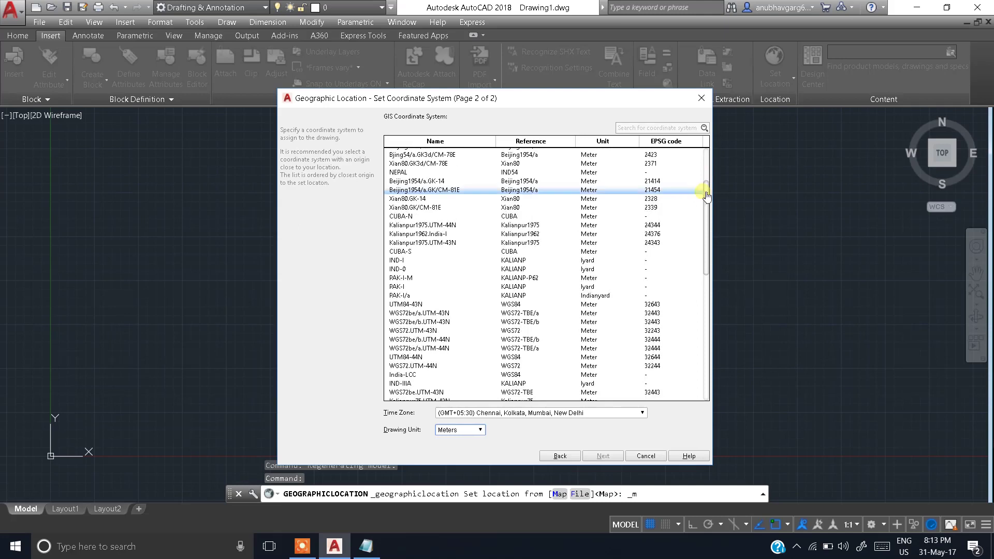
{"action": "left_click", "coordinate": [410, 356]}
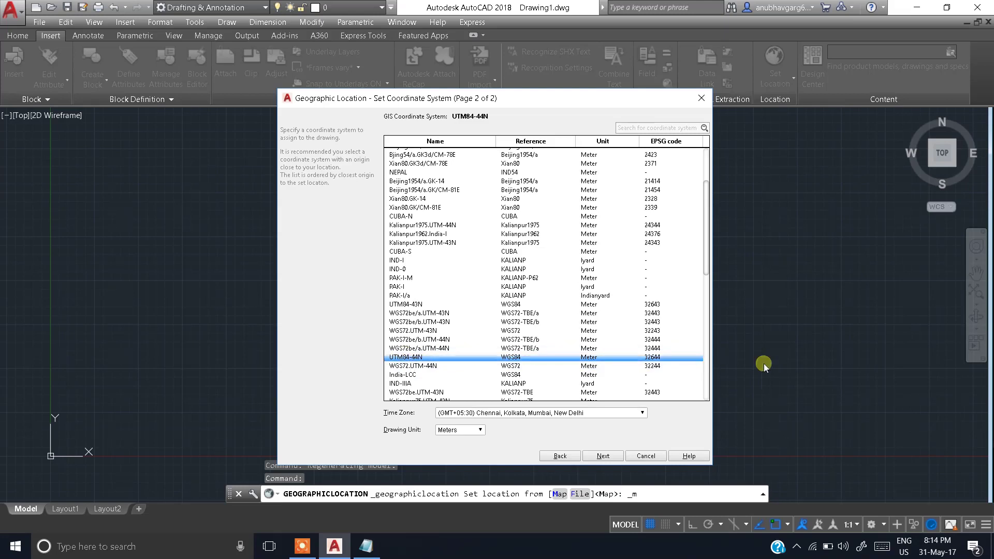
{"action": "left_click", "coordinate": [603, 456]}
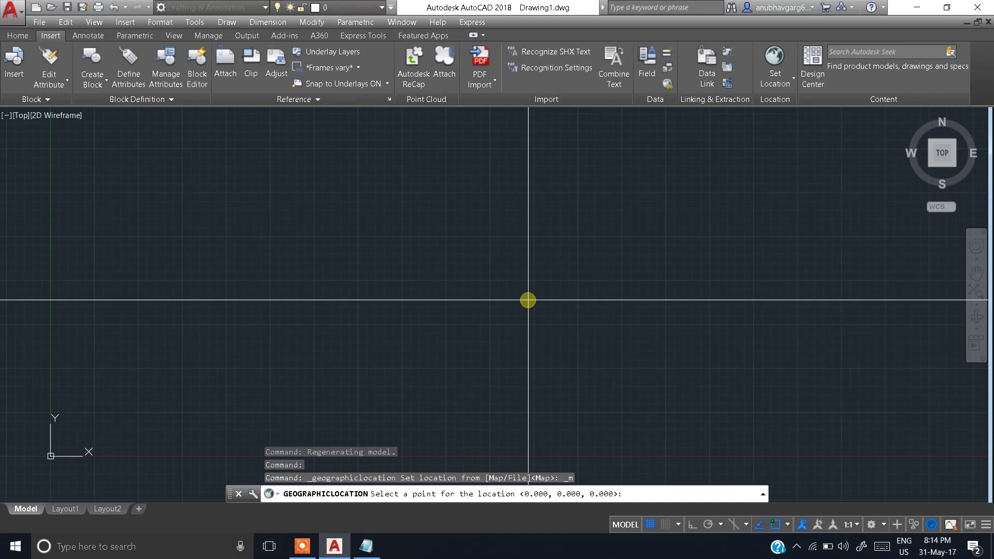
Step: Accept 0,0,0 as the location point and set the north direction angle to 90
{"action": "key", "text": "Return"}
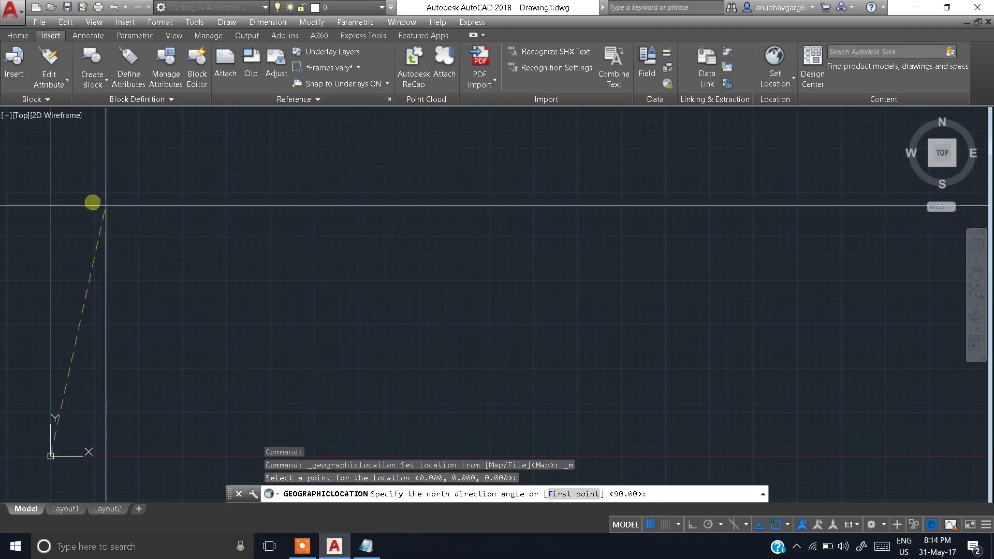
{"action": "type", "text": "90"}
{"action": "key", "text": "Return"}
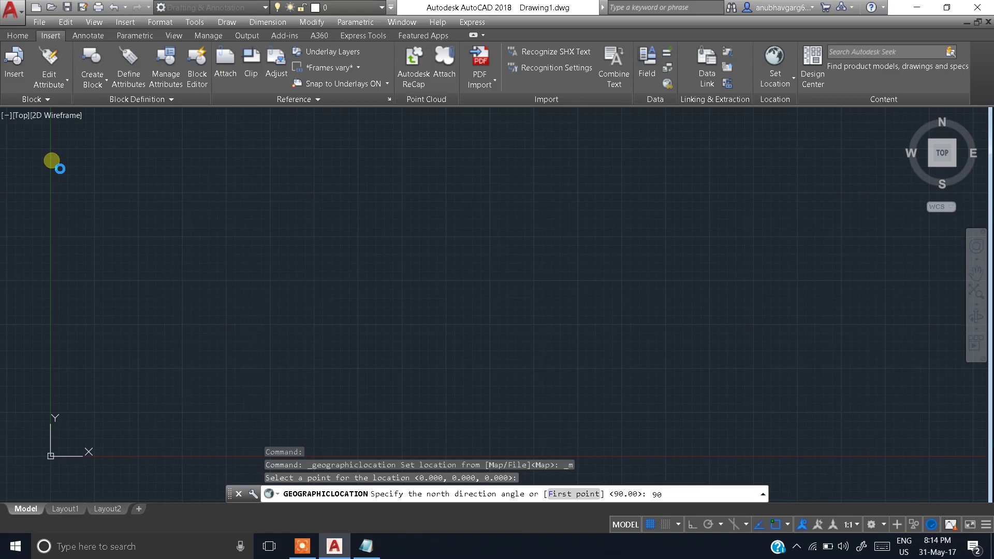
{"action": "key", "text": "Return"}
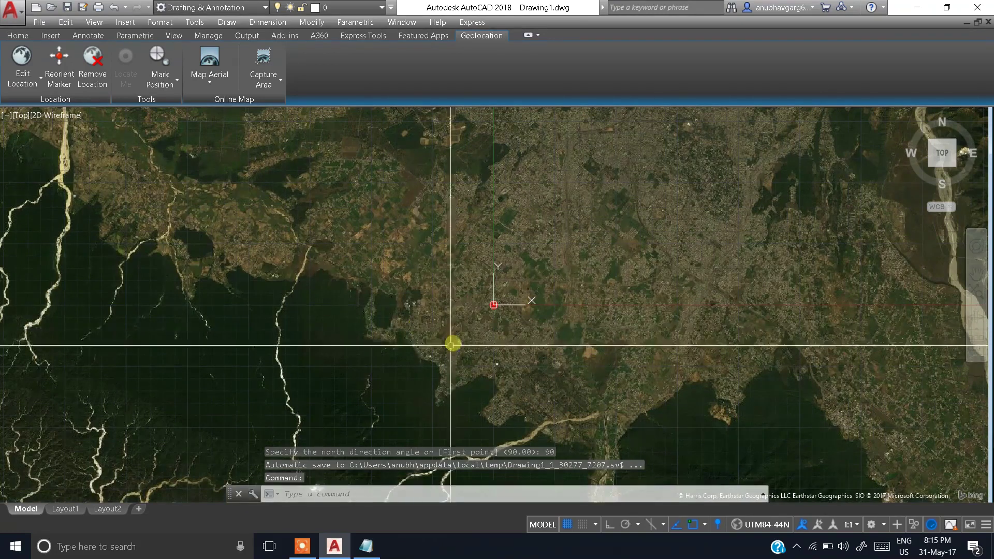
Step: Zoom in and pan the aerial map until the plot near the marker fills the view
{"action": "scroll", "coordinate": [488, 311], "scroll_direction": "up", "scroll_amount": 6}
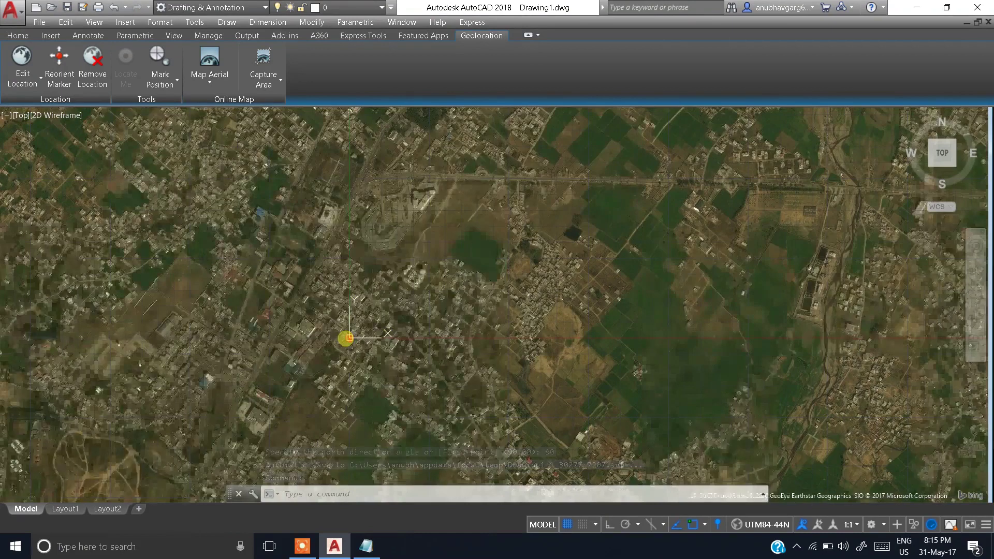
{"action": "scroll", "coordinate": [346, 338], "scroll_direction": "up", "scroll_amount": 5}
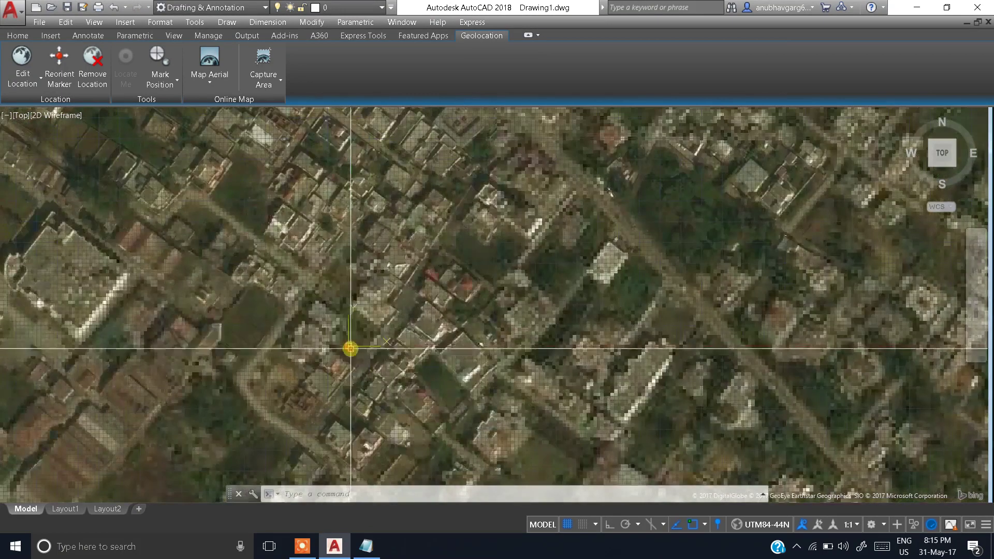
{"action": "scroll", "coordinate": [351, 349], "scroll_direction": "up", "scroll_amount": 4}
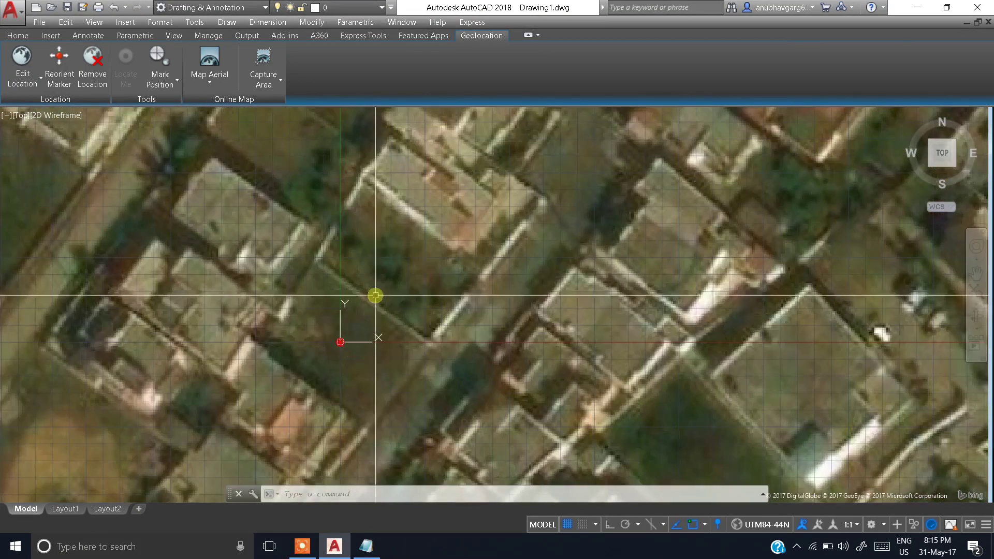
{"action": "middle_click_drag", "start_coordinate": [375, 295], "coordinate": [402, 294]}
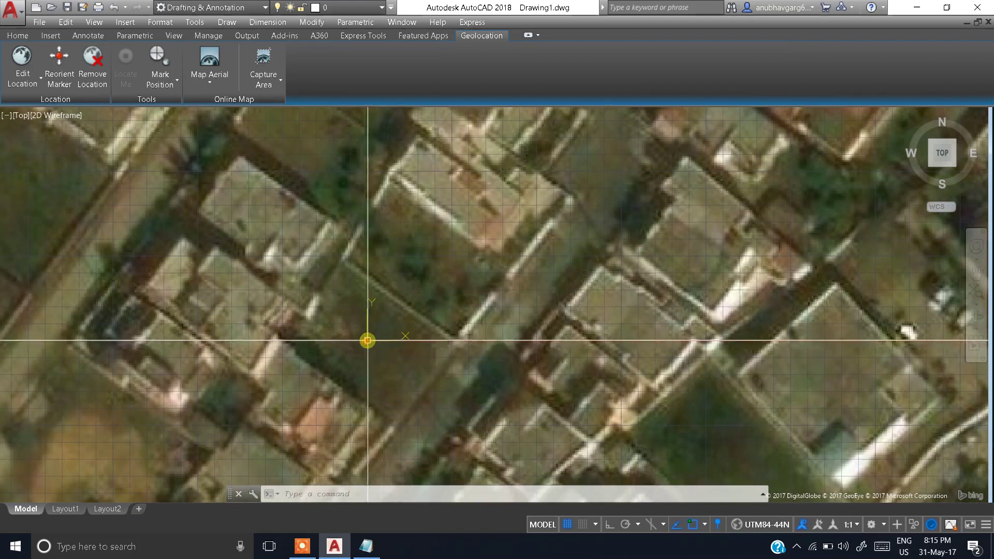
{"action": "mouse_move", "coordinate": [368, 341]}
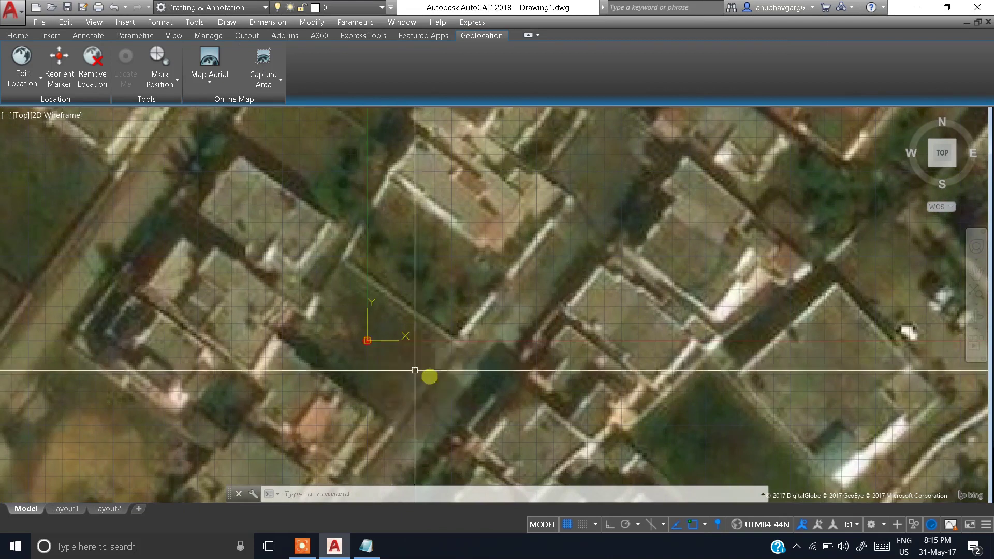
{"action": "middle_click_drag", "start_coordinate": [467, 342], "coordinate": [497, 335]}
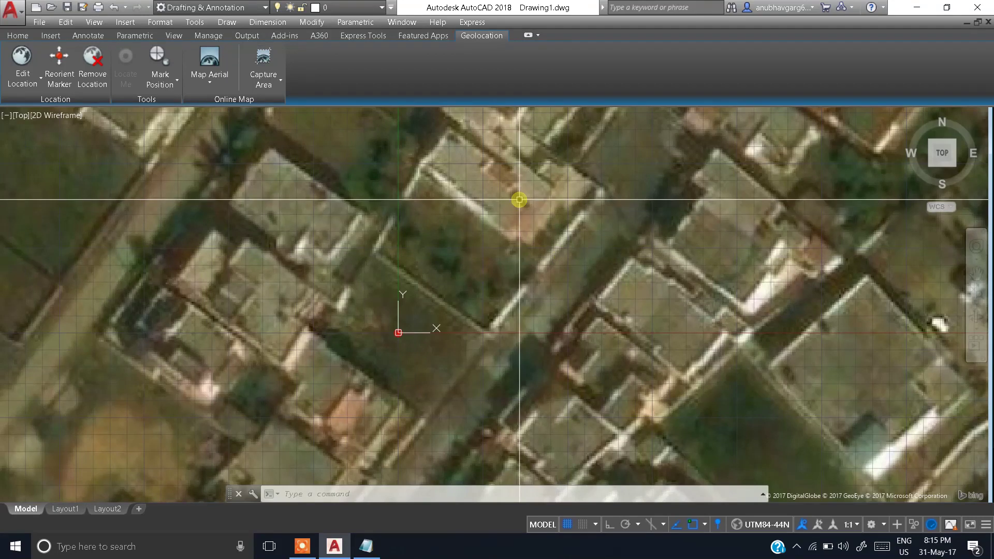
{"action": "scroll", "coordinate": [413, 313], "scroll_direction": "up", "scroll_amount": 2}
{"action": "middle_click_drag", "start_coordinate": [413, 313], "coordinate": [466, 283]}
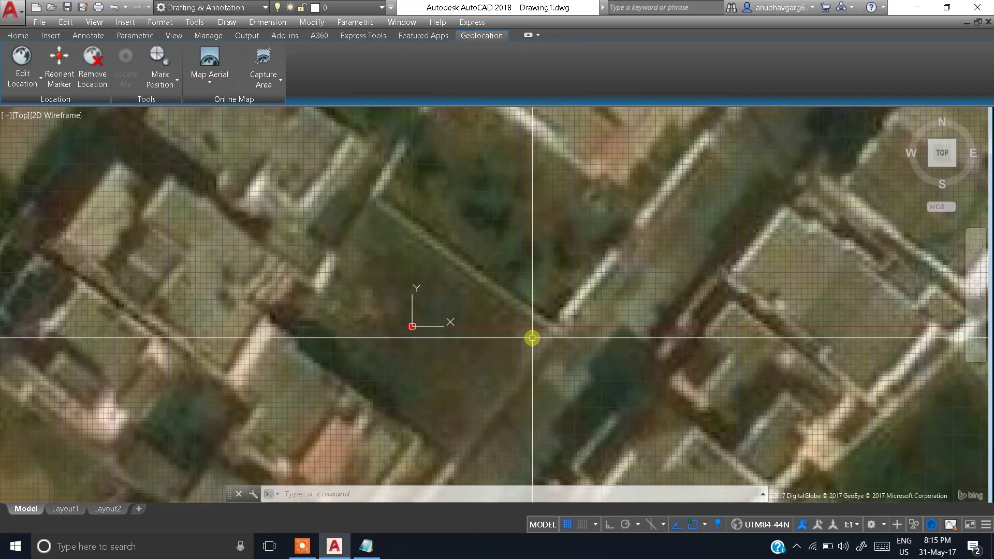
Step: Draw a PL polyline through the plot's top, left, bottom and right corners and close it
{"action": "type", "text": "p"}
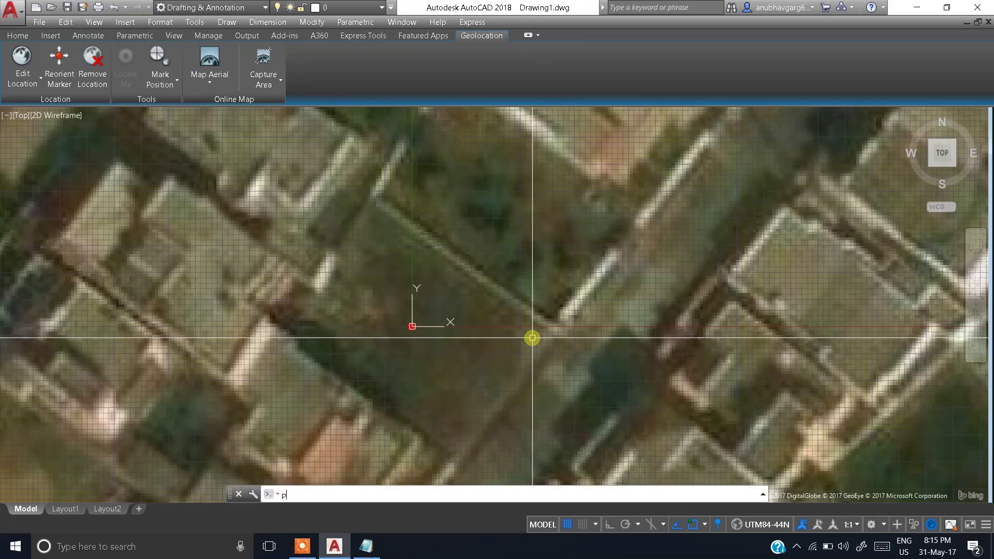
{"action": "type", "text": "l"}
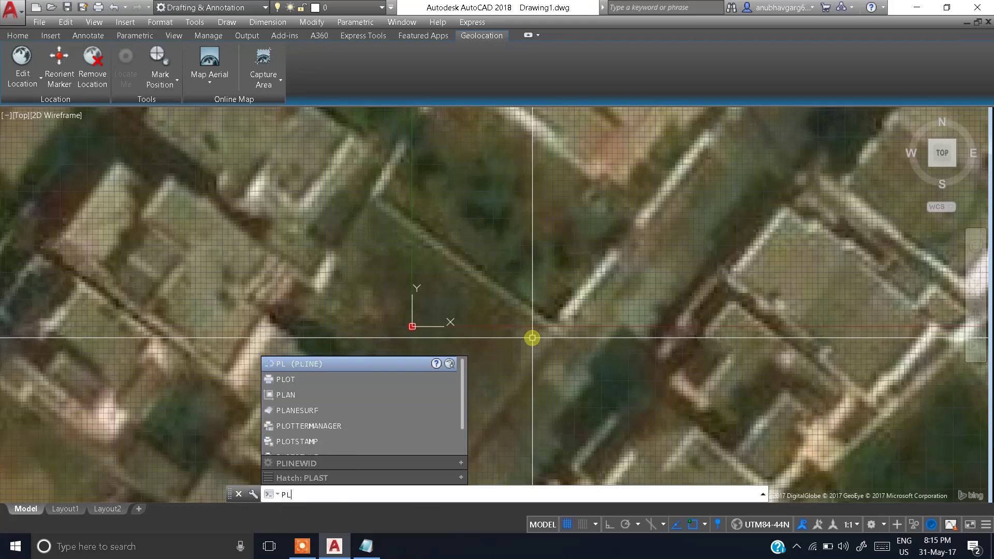
{"action": "key", "text": "Return"}
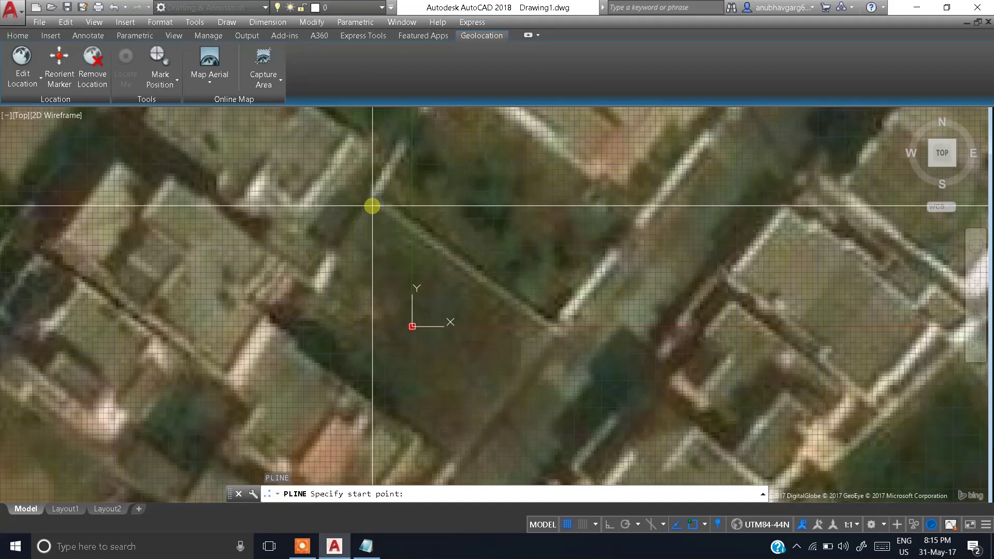
{"action": "scroll", "coordinate": [370, 204], "scroll_direction": "up", "scroll_amount": 2}
{"action": "scroll", "coordinate": [383, 215], "scroll_direction": "down", "scroll_amount": 2}
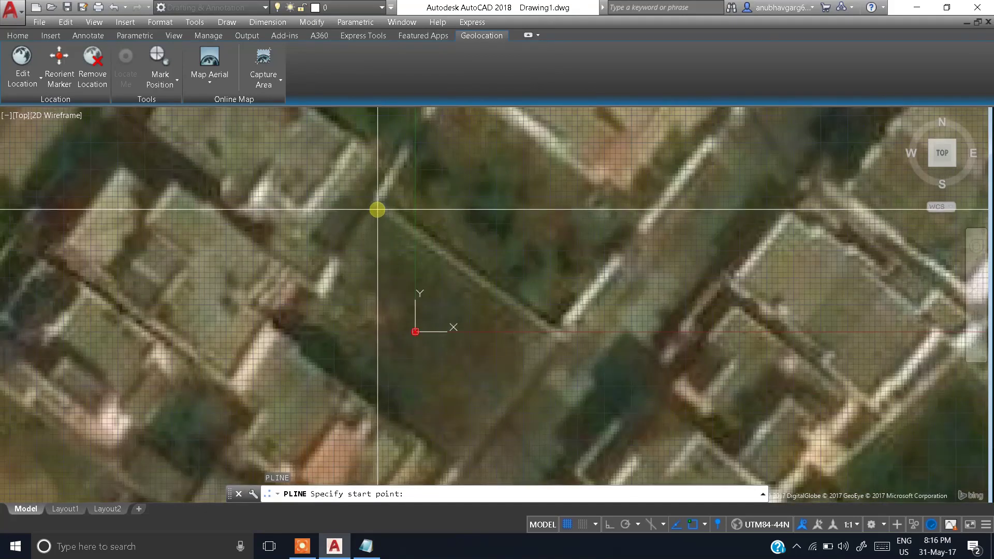
{"action": "left_click", "coordinate": [378, 210]}
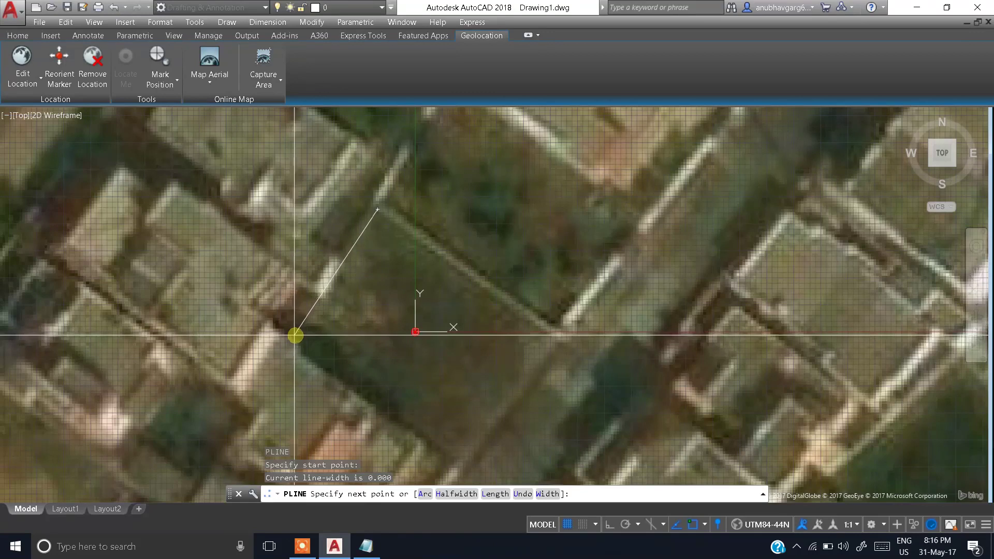
{"action": "left_click", "coordinate": [295, 337]}
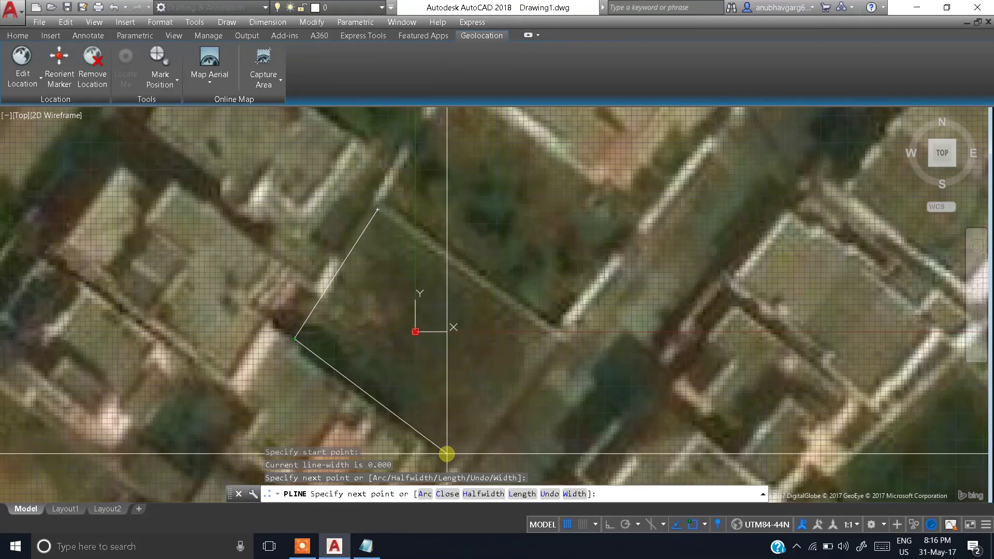
{"action": "left_click", "coordinate": [447, 454]}
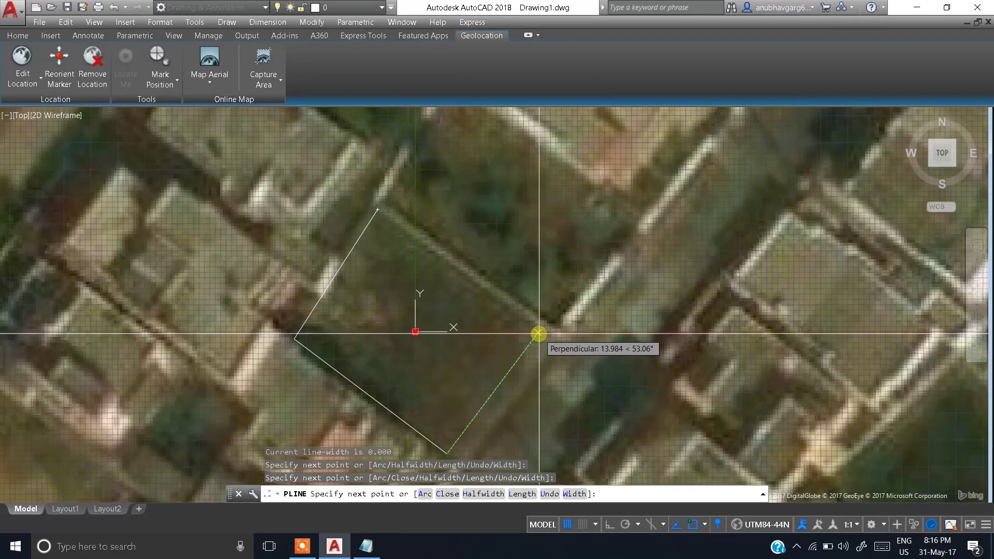
{"action": "left_click", "coordinate": [539, 334]}
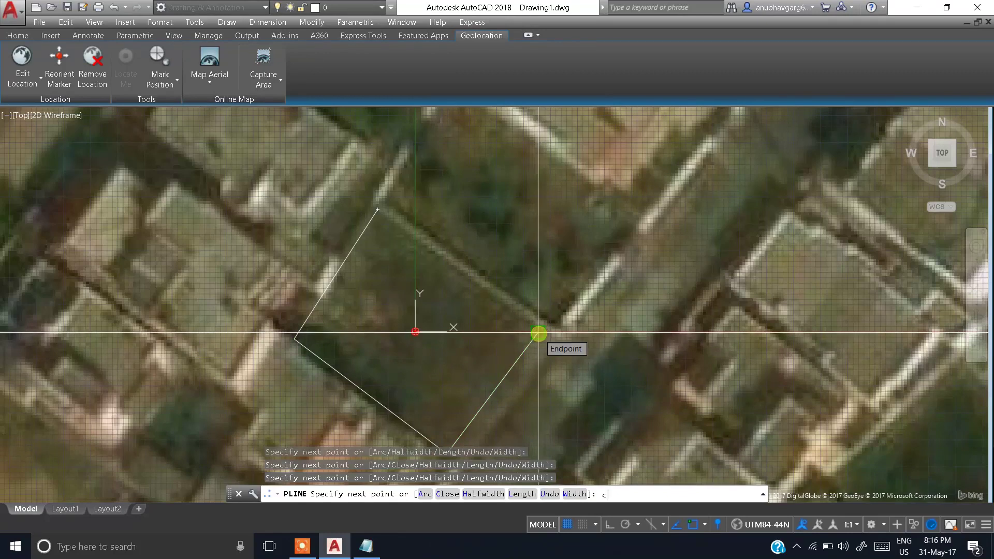
{"action": "key", "text": "Return"}
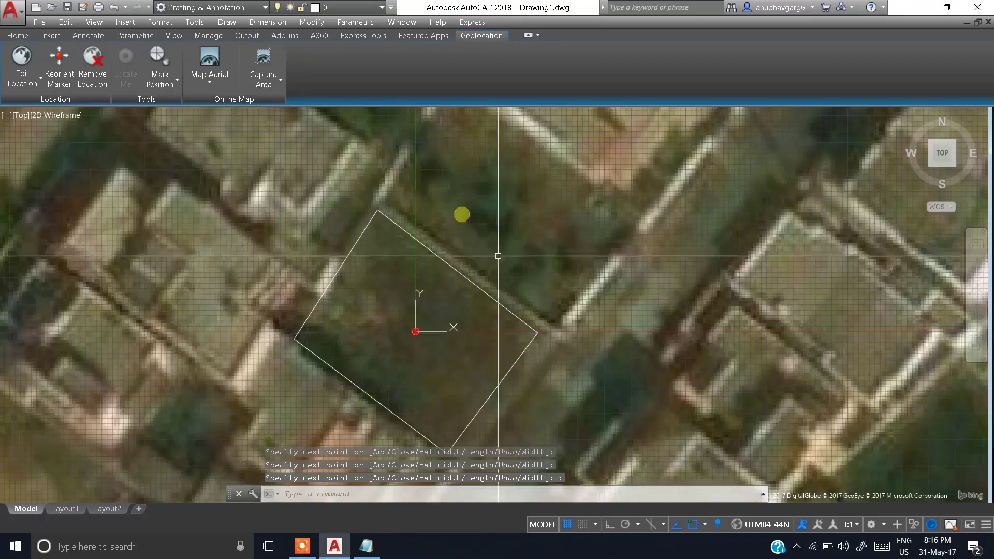
{"action": "scroll", "coordinate": [491, 333], "scroll_direction": "down", "scroll_amount": 3}
Step: Switch the map display to Map Off, back to Aerial, then Map Off again
{"action": "scroll", "coordinate": [461, 321], "scroll_direction": "up", "scroll_amount": 1}
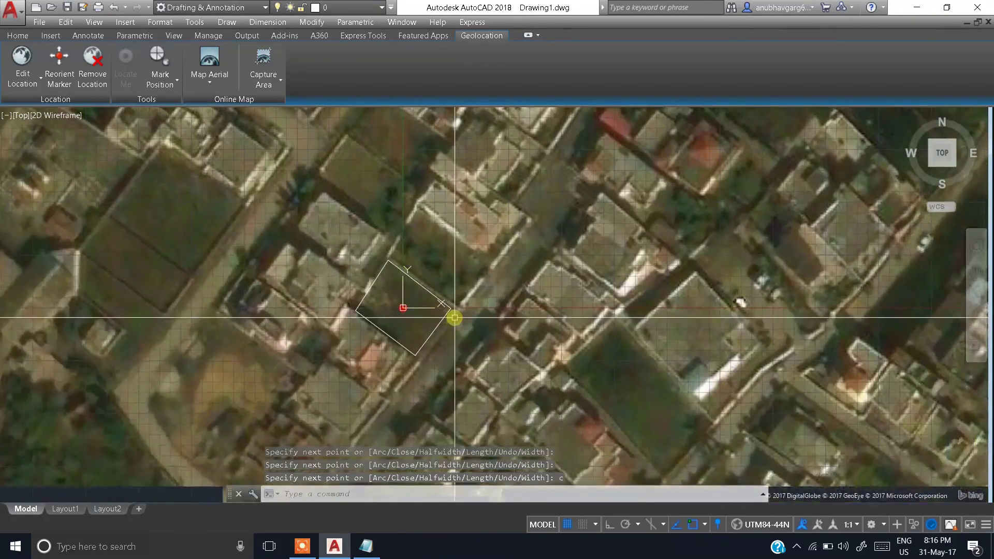
{"action": "scroll", "coordinate": [448, 319], "scroll_direction": "up", "scroll_amount": 1}
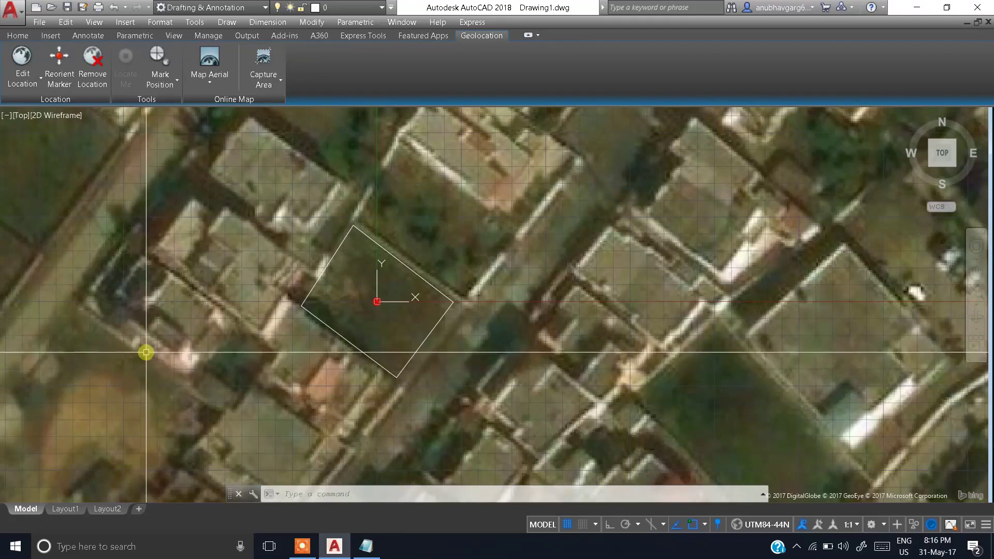
{"action": "left_click", "coordinate": [206, 85]}
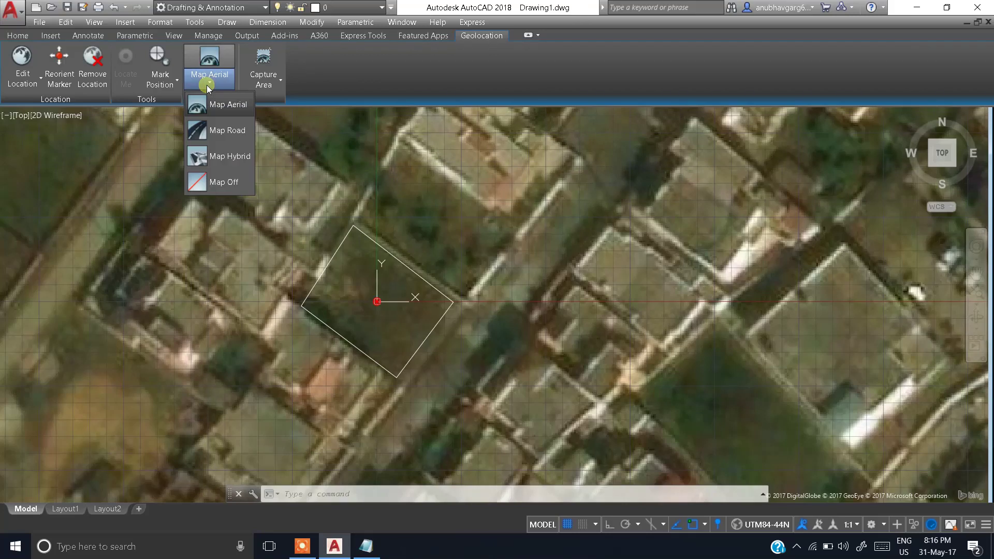
{"action": "left_click", "coordinate": [219, 181]}
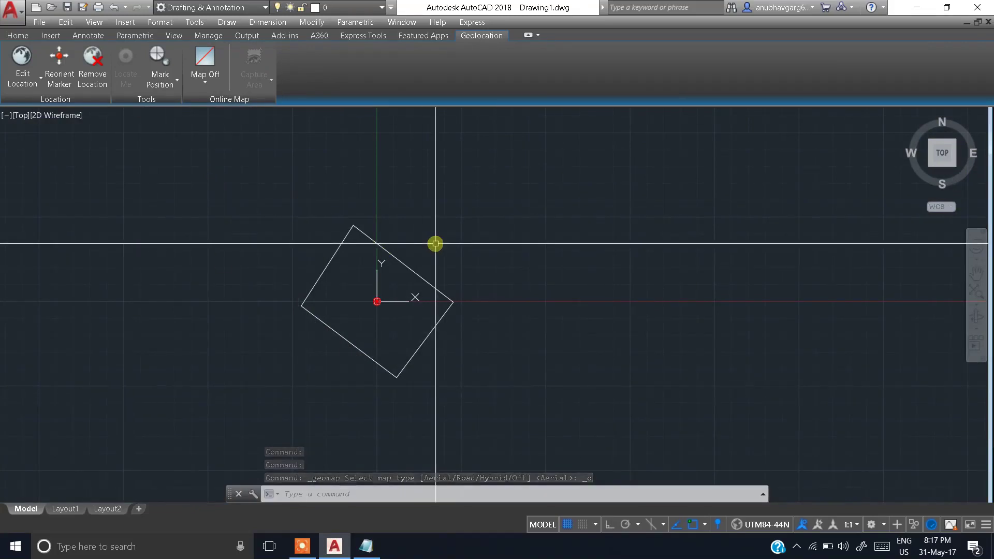
{"action": "left_click", "coordinate": [204, 84]}
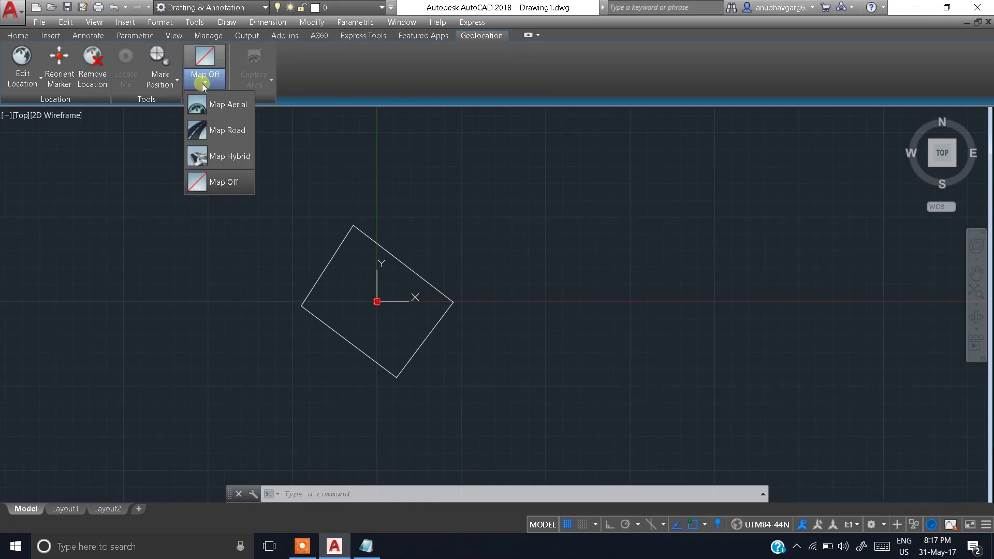
{"action": "left_click", "coordinate": [210, 101]}
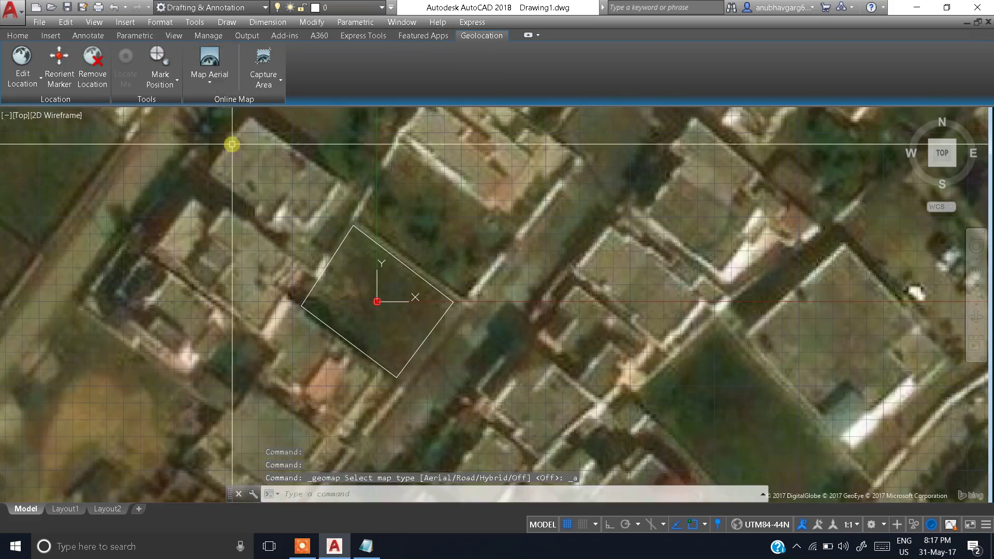
{"action": "left_click", "coordinate": [210, 83]}
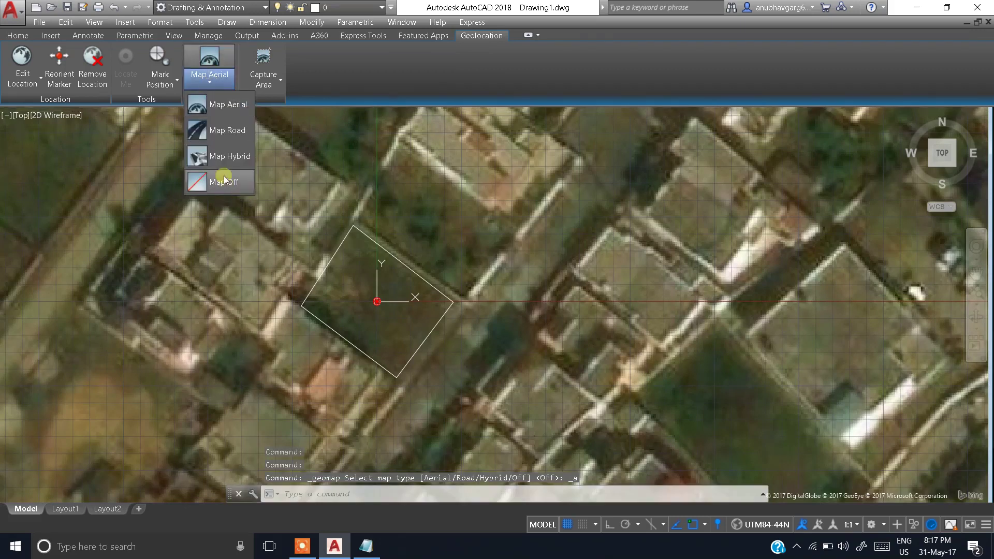
{"action": "left_click", "coordinate": [223, 179]}
Step: Pan and zoom to centre the traced plot outline on the plain background
{"action": "scroll", "coordinate": [382, 228], "scroll_direction": "down", "scroll_amount": 2}
{"action": "scroll", "coordinate": [383, 228], "scroll_direction": "down", "scroll_amount": 1}
{"action": "scroll", "coordinate": [383, 229], "scroll_direction": "up", "scroll_amount": 4}
{"action": "middle_click_drag", "start_coordinate": [378, 257], "coordinate": [281, 183]}
{"action": "scroll", "coordinate": [281, 183], "scroll_direction": "up", "scroll_amount": 2}
{"action": "middle_click_drag", "start_coordinate": [358, 223], "coordinate": [382, 197]}
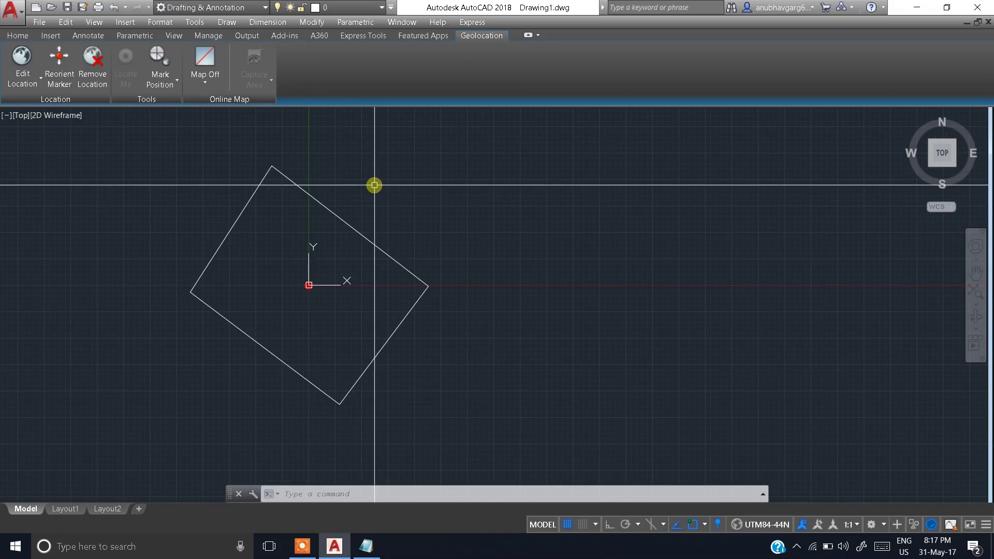
Step: Add aligned dimensions (DAL) to the top edge (18.6886) and right edge (13.9844)
{"action": "type", "text": "dal"}
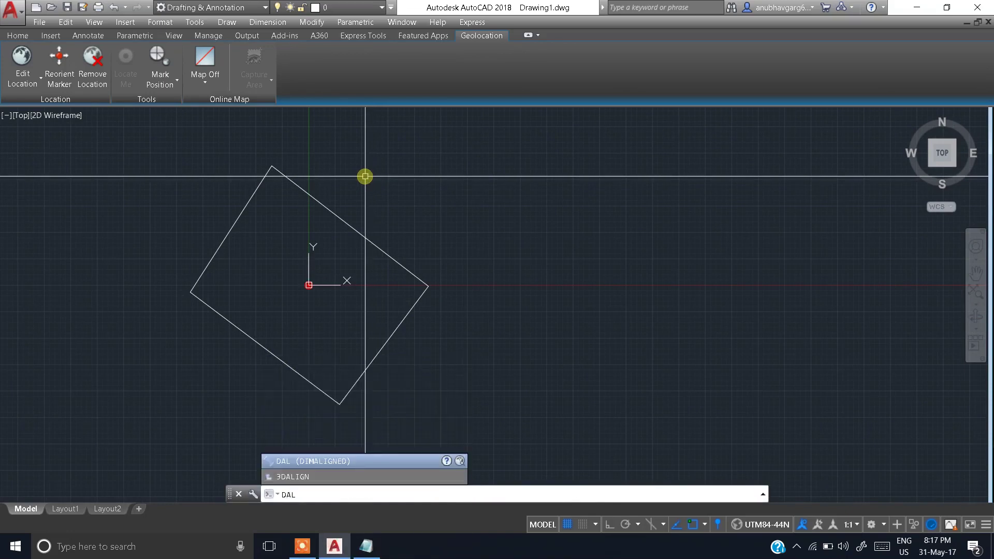
{"action": "key", "text": "Return"}
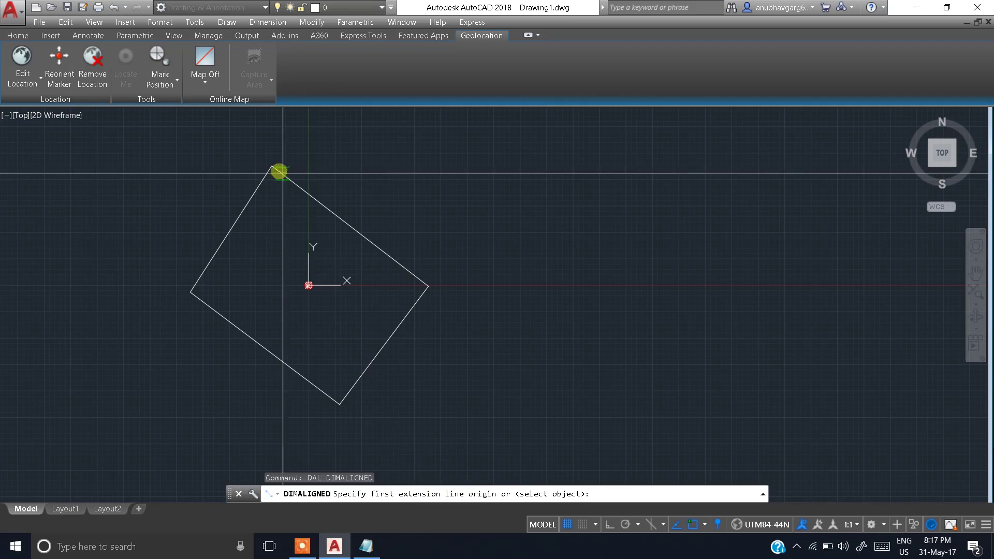
{"action": "left_click", "coordinate": [283, 173]}
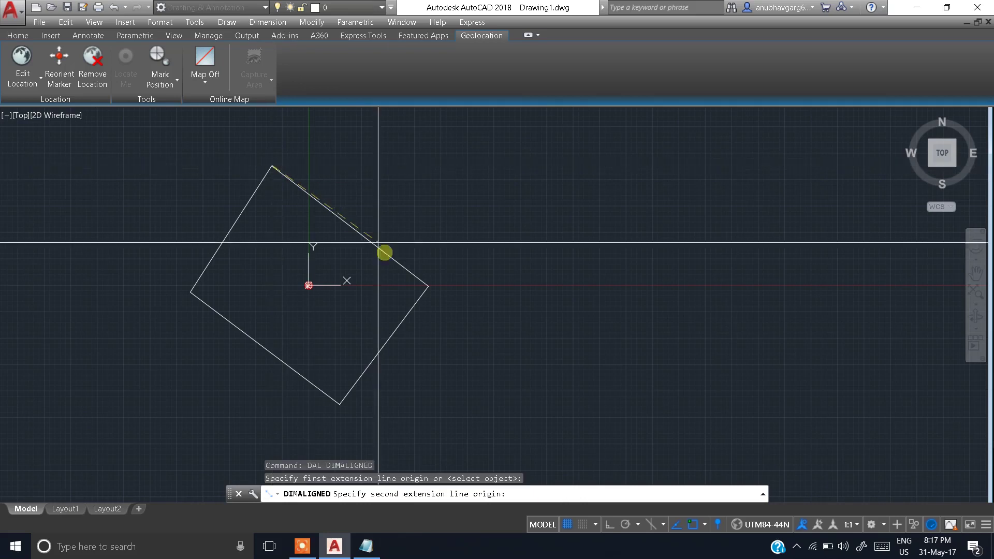
{"action": "left_click", "coordinate": [429, 284]}
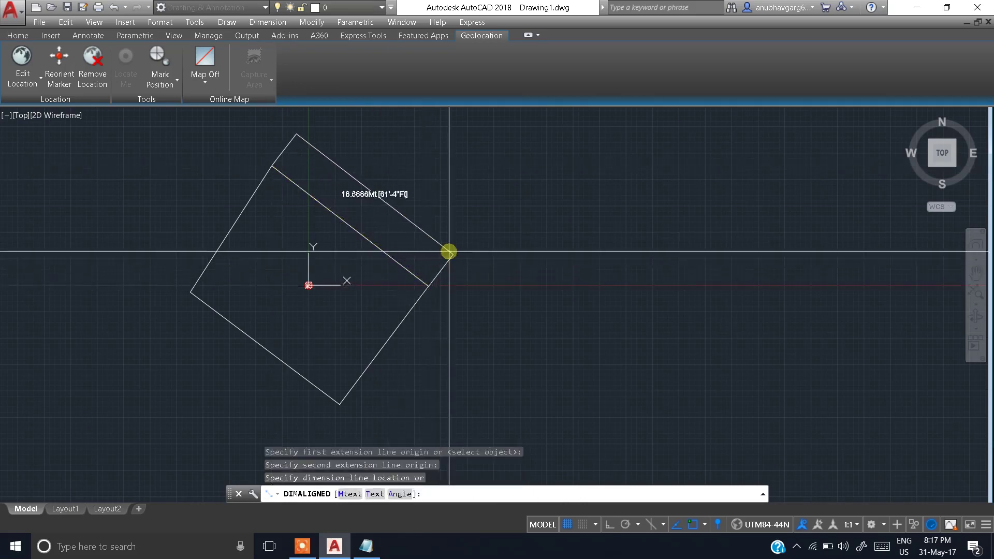
{"action": "left_click", "coordinate": [449, 252]}
{"action": "key", "text": "Return"}
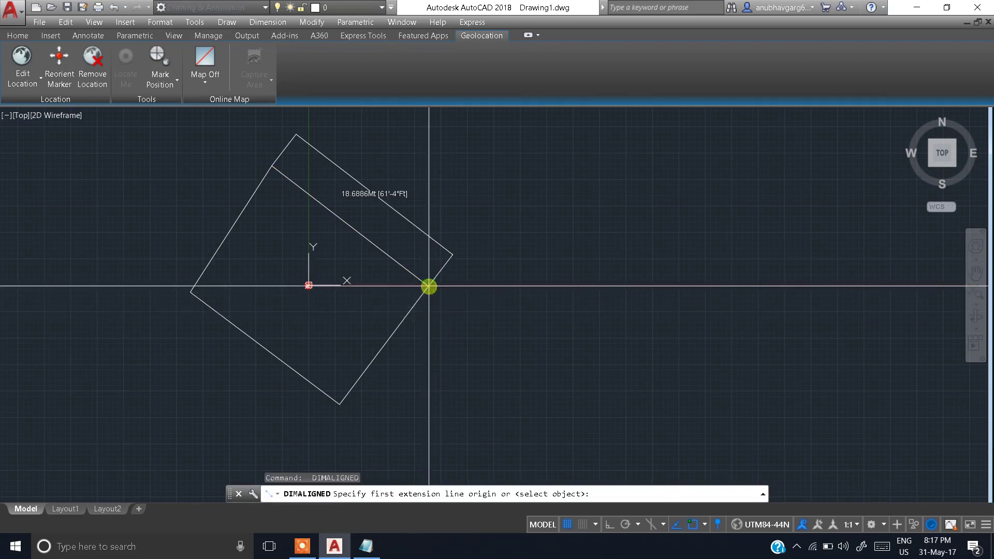
{"action": "left_click", "coordinate": [430, 286]}
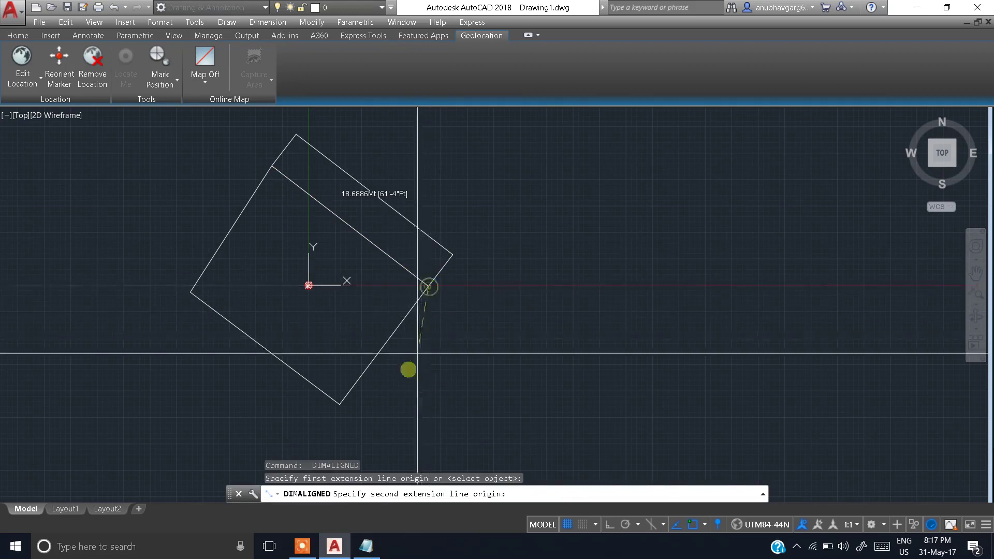
{"action": "left_click", "coordinate": [340, 404]}
{"action": "left_click", "coordinate": [402, 405]}
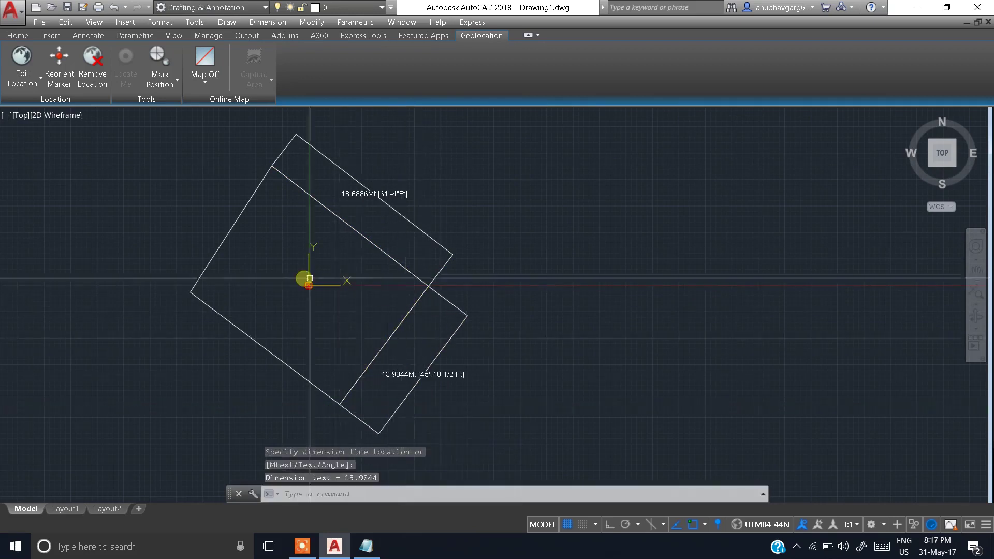
Step: Add aligned dimensions to the lower-left edge (17.6610) and upper-left side (14.2204)
{"action": "key", "text": "Return"}
{"action": "left_click", "coordinate": [190, 292]}
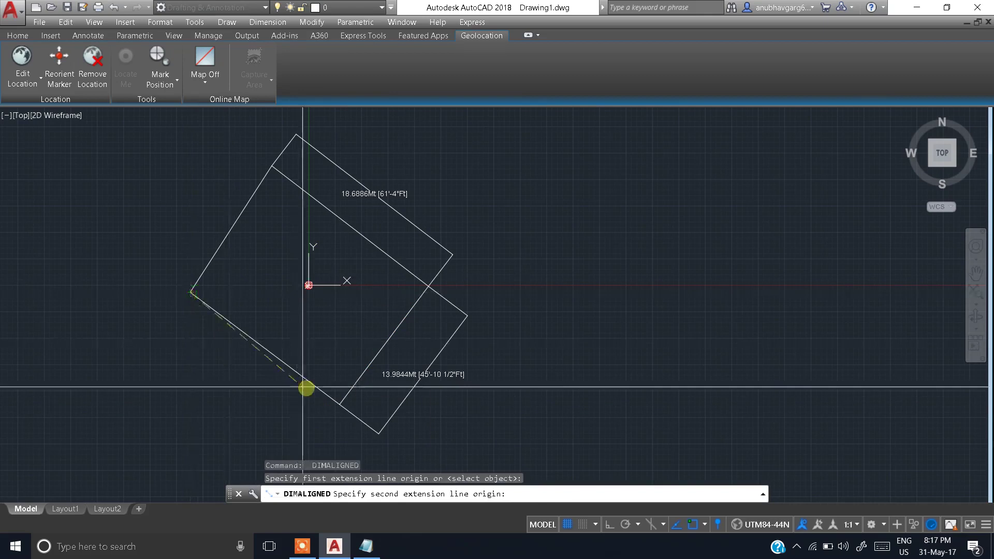
{"action": "left_click", "coordinate": [339, 404]}
{"action": "left_click", "coordinate": [270, 420]}
{"action": "key", "text": "Return"}
{"action": "left_click", "coordinate": [189, 295]}
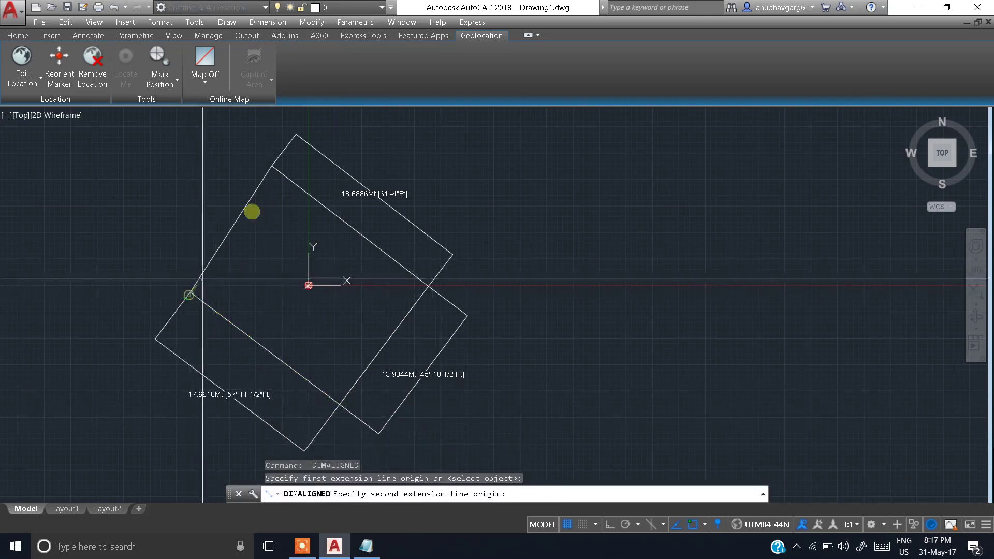
{"action": "left_click", "coordinate": [271, 168]}
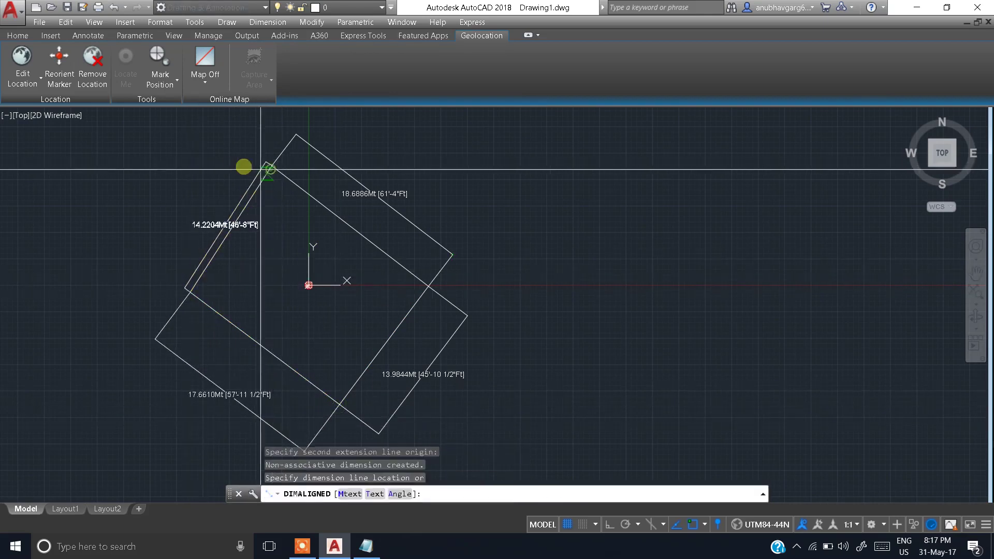
{"action": "left_click", "coordinate": [211, 160]}
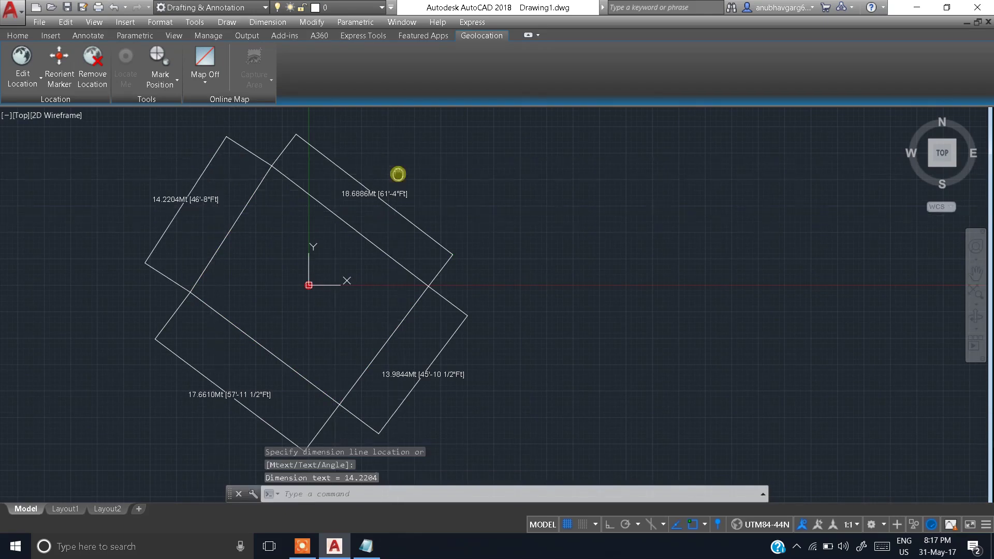
{"action": "scroll", "coordinate": [395, 157], "scroll_direction": "up", "scroll_amount": 2}
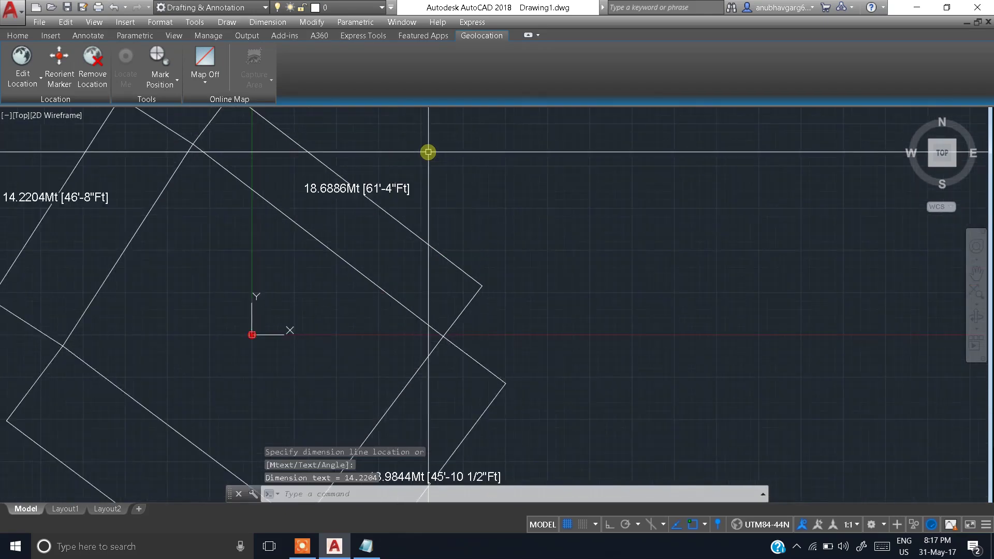
{"action": "scroll", "coordinate": [401, 227], "scroll_direction": "down", "scroll_amount": 2}
{"action": "middle_click_drag", "start_coordinate": [401, 225], "coordinate": [412, 222]}
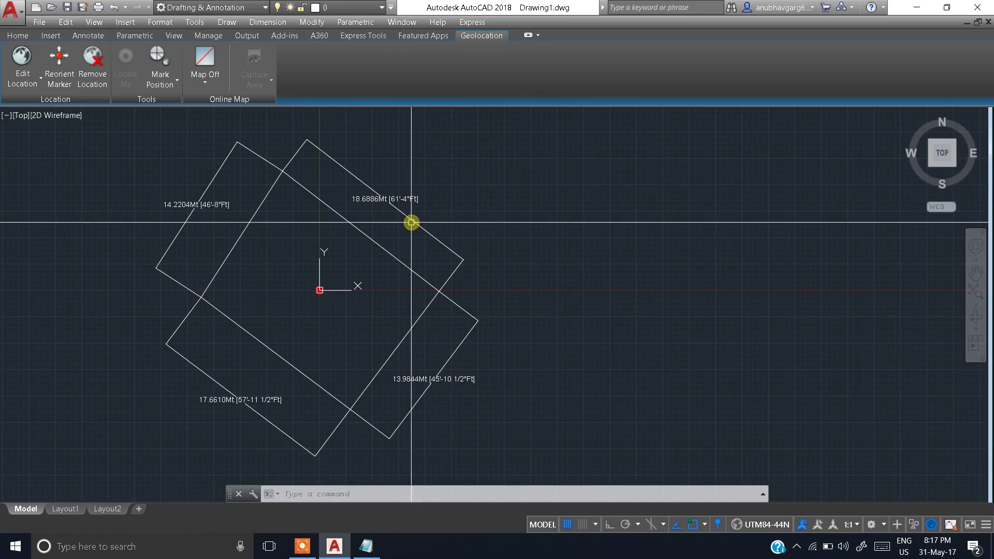
{"action": "scroll", "coordinate": [408, 224], "scroll_direction": "up", "scroll_amount": 2}
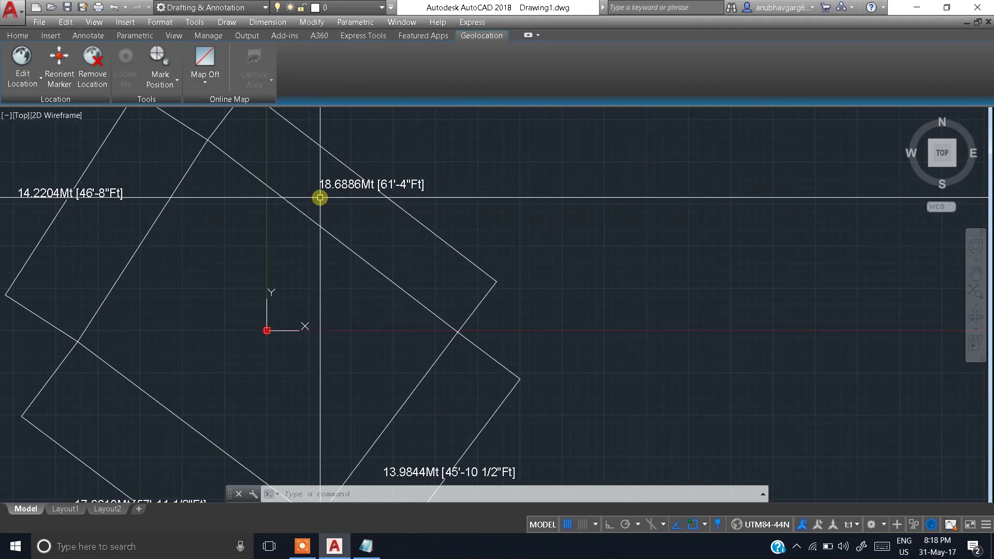
{"action": "scroll", "coordinate": [320, 198], "scroll_direction": "down", "scroll_amount": 2}
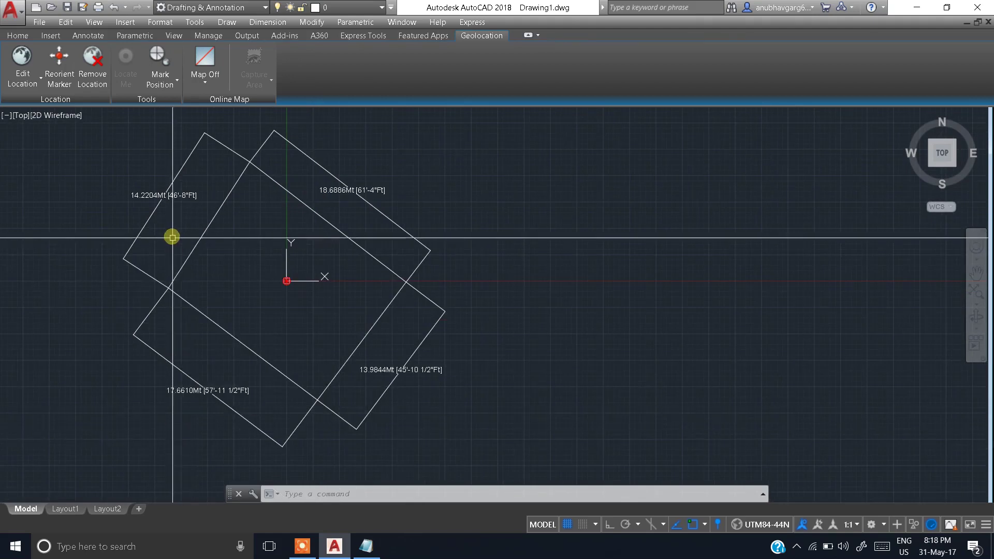
{"action": "scroll", "coordinate": [142, 186], "scroll_direction": "up", "scroll_amount": 2}
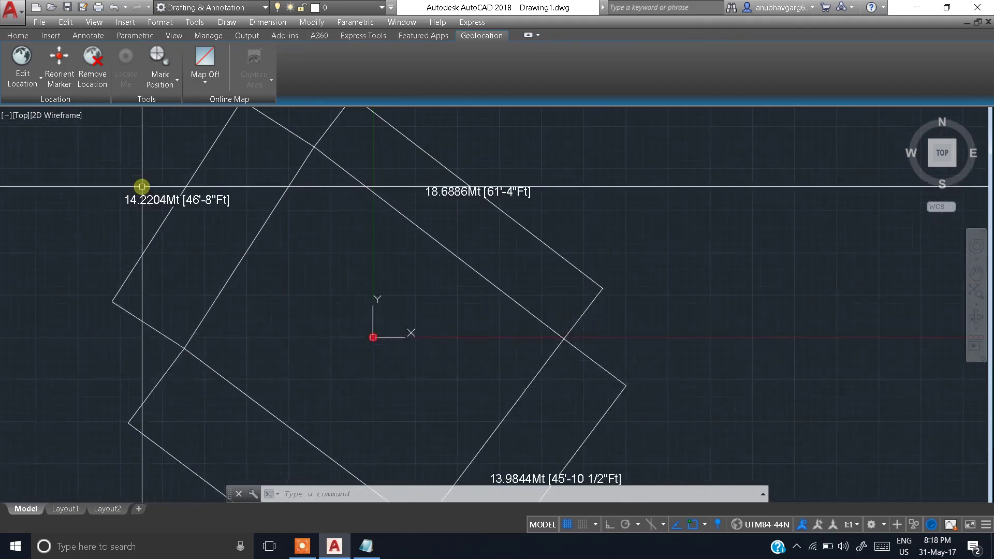
{"action": "scroll", "coordinate": [142, 186], "scroll_direction": "down", "scroll_amount": 2}
{"action": "scroll", "coordinate": [360, 389], "scroll_direction": "up", "scroll_amount": 2}
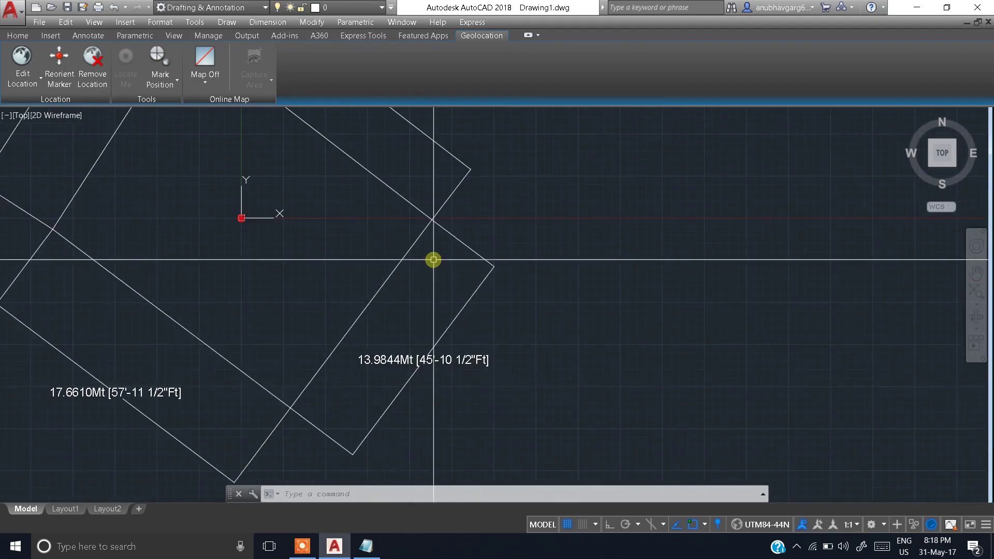
{"action": "scroll", "coordinate": [433, 260], "scroll_direction": "down", "scroll_amount": 2}
{"action": "middle_click_drag", "start_coordinate": [356, 186], "coordinate": [355, 232]}
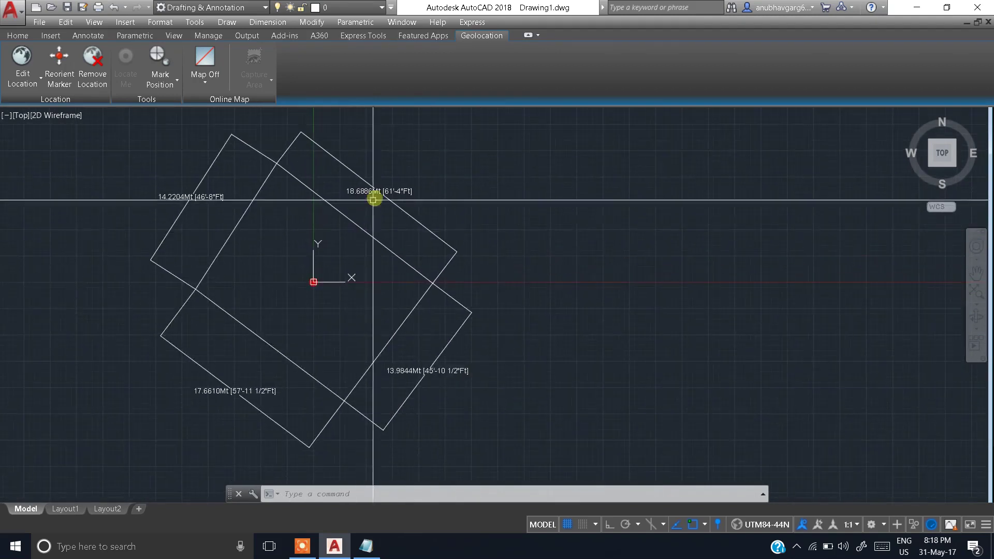
{"action": "left_click", "coordinate": [437, 172]}
Step: Erase the extra rotated polyline and the right rectangle
{"action": "left_click", "coordinate": [422, 219]}
{"action": "type", "text": "e"}
{"action": "key", "text": "Return"}
{"action": "middle_click_drag", "start_coordinate": [437, 293], "coordinate": [492, 213]}
{"action": "left_click", "coordinate": [554, 211]}
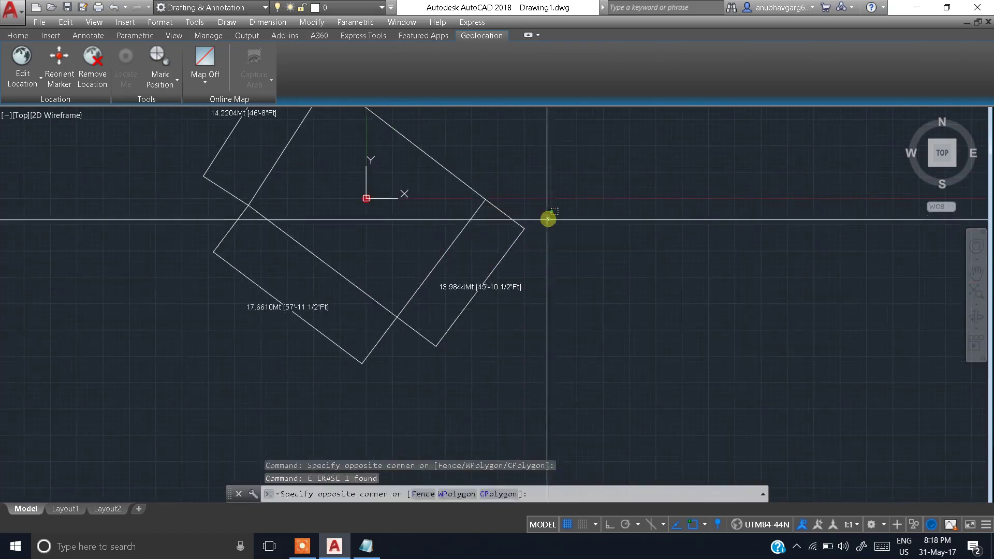
{"action": "left_click", "coordinate": [512, 237]}
{"action": "type", "text": "e"}
{"action": "key", "text": "Return"}
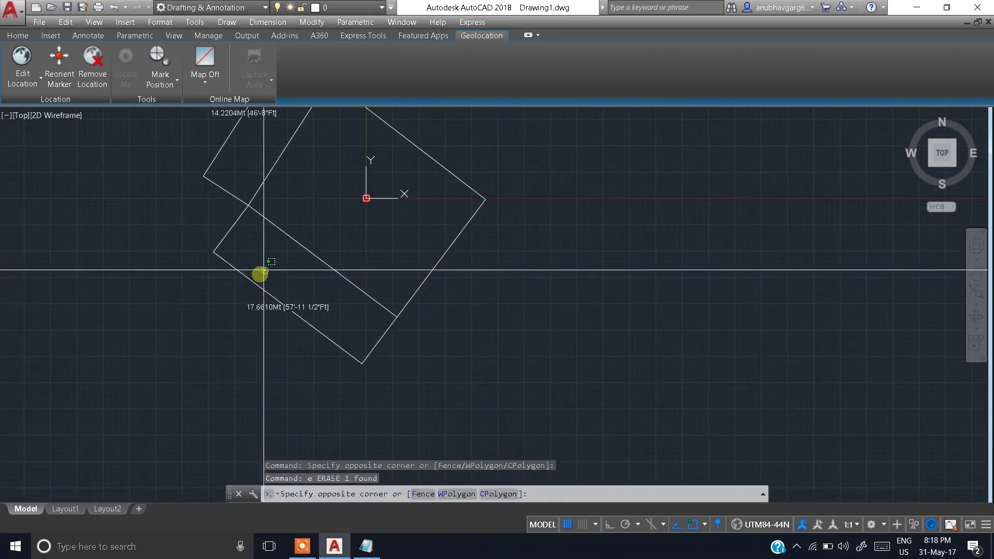
Step: Erase the lower rectangle and the thin left rectangle
{"action": "left_click", "coordinate": [265, 271]}
{"action": "left_click", "coordinate": [209, 309]}
{"action": "type", "text": "e"}
{"action": "key", "text": "Return"}
{"action": "middle_click_drag", "start_coordinate": [248, 234], "coordinate": [318, 317]}
{"action": "left_click", "coordinate": [312, 219]}
{"action": "left_click", "coordinate": [266, 207]}
{"action": "type", "text": "e"}
{"action": "key", "text": "Return"}
{"action": "scroll", "coordinate": [451, 251], "scroll_direction": "down", "scroll_amount": 4}
{"action": "scroll", "coordinate": [448, 252], "scroll_direction": "up", "scroll_amount": 4}
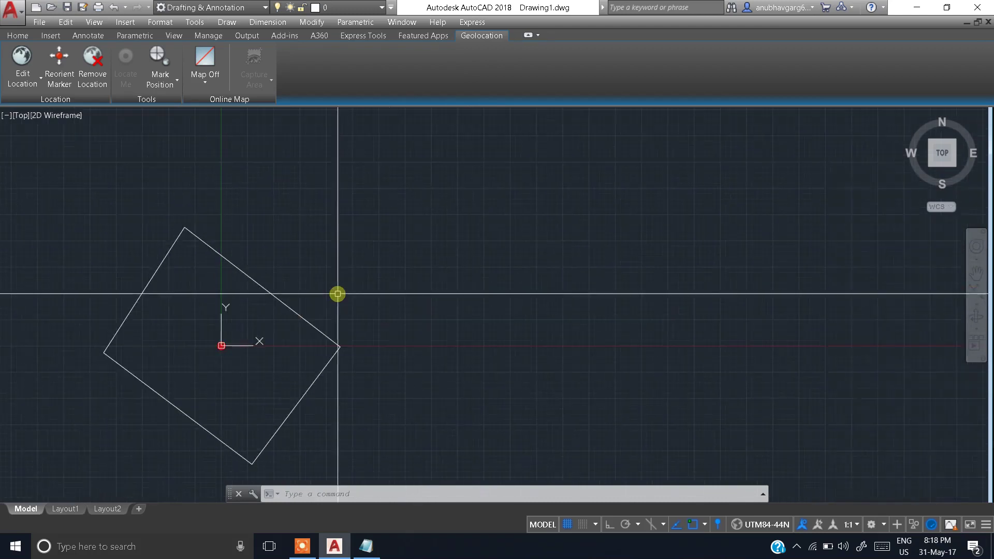
Step: Copy the remaining rotated rectangle from the origin to a spot above and to the right
{"action": "left_click", "coordinate": [366, 211]}
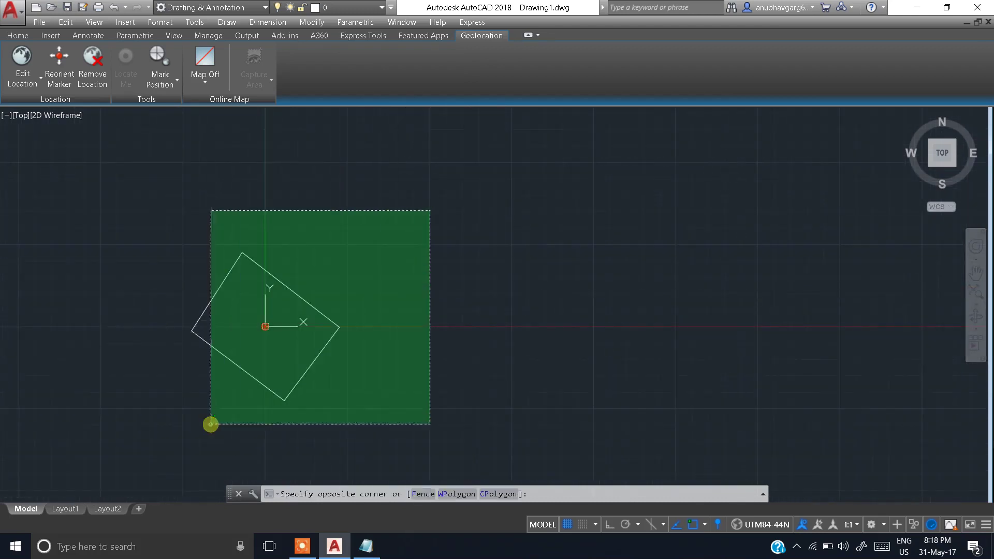
{"action": "left_click", "coordinate": [214, 412]}
{"action": "type", "text": "CO"}
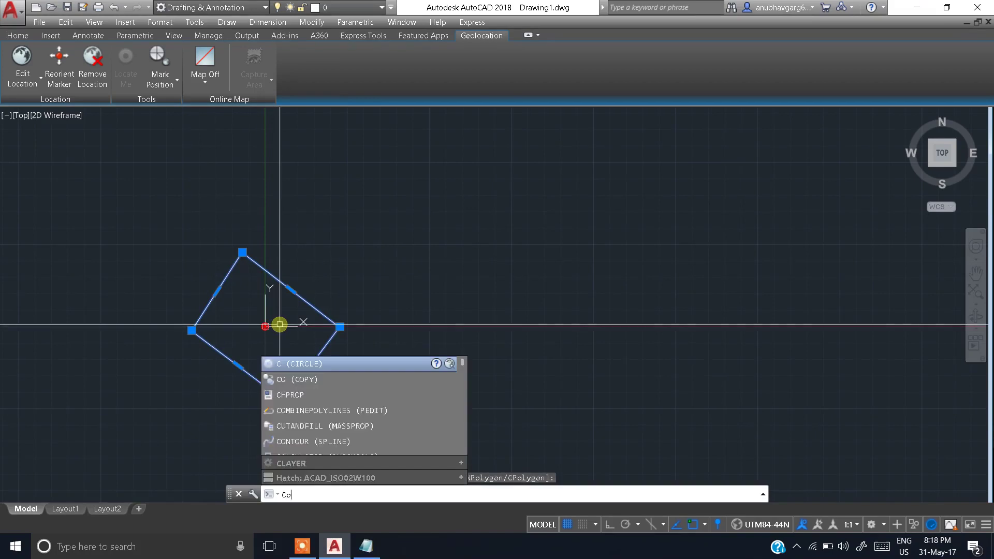
{"action": "key", "text": "Return"}
{"action": "left_click", "coordinate": [272, 322]}
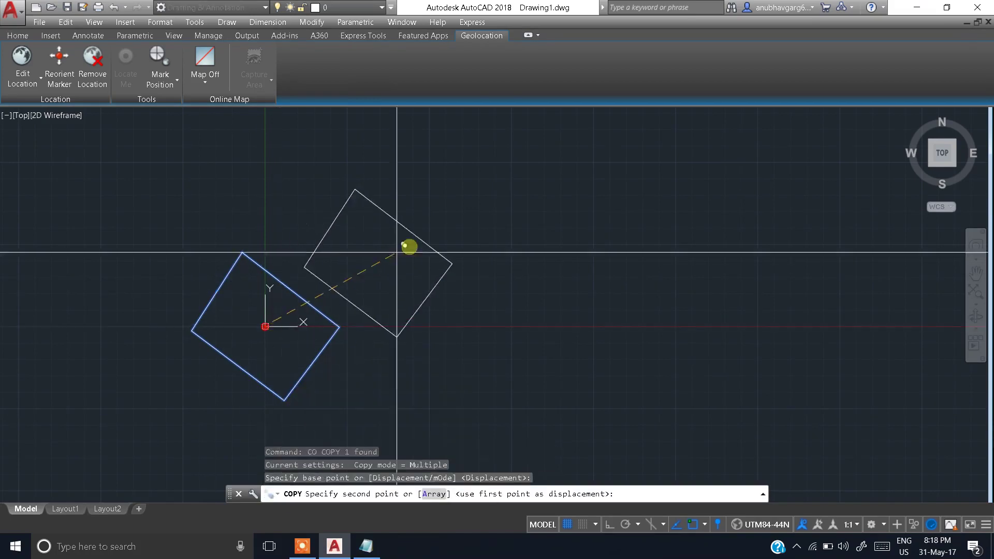
{"action": "scroll", "coordinate": [466, 228], "scroll_direction": "down", "scroll_amount": 4}
{"action": "scroll", "coordinate": [394, 269], "scroll_direction": "up", "scroll_amount": 3}
{"action": "scroll", "coordinate": [317, 293], "scroll_direction": "up", "scroll_amount": 2}
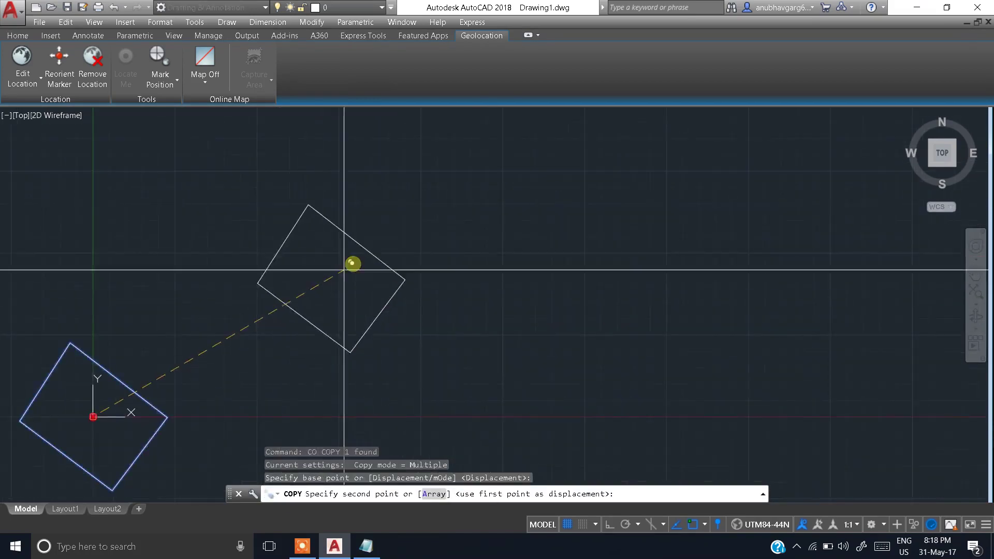
{"action": "left_click", "coordinate": [362, 258]}
{"action": "key", "text": "Escape"}
{"action": "key", "text": "Escape"}
{"action": "key", "text": "Escape"}
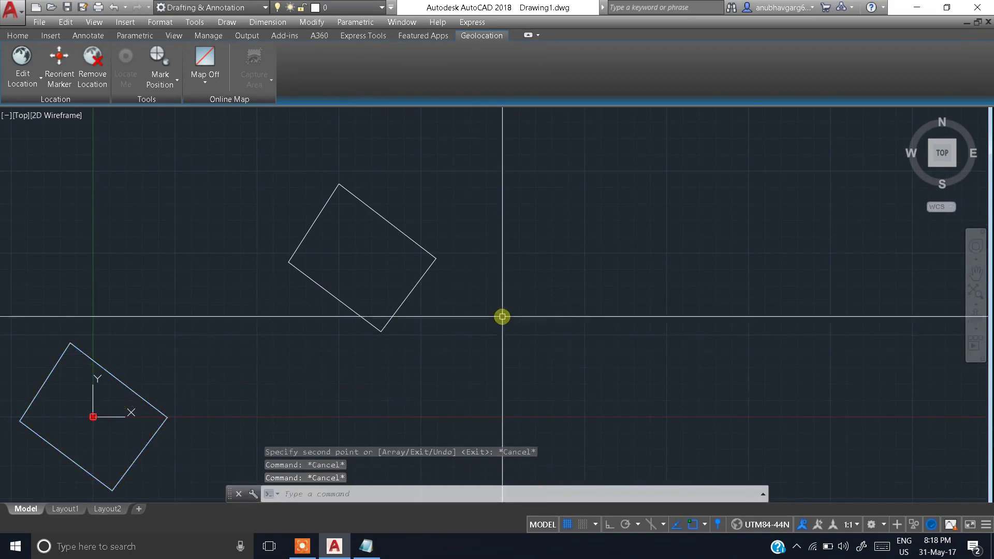
Step: Draw a vertical line with Ortho on from the rectangle's right corner downward
{"action": "type", "text": "l"}
{"action": "key", "text": "Return"}
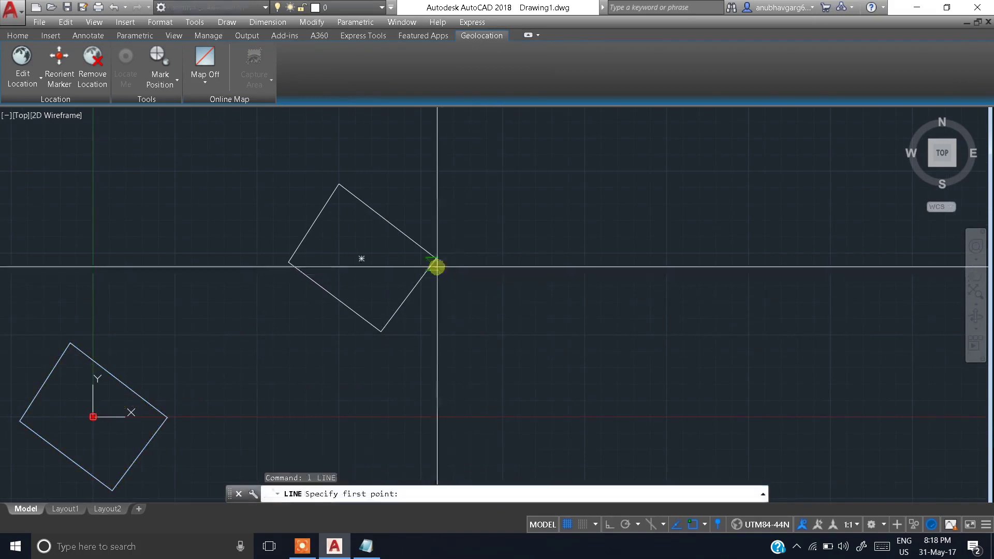
{"action": "left_click", "coordinate": [436, 258]}
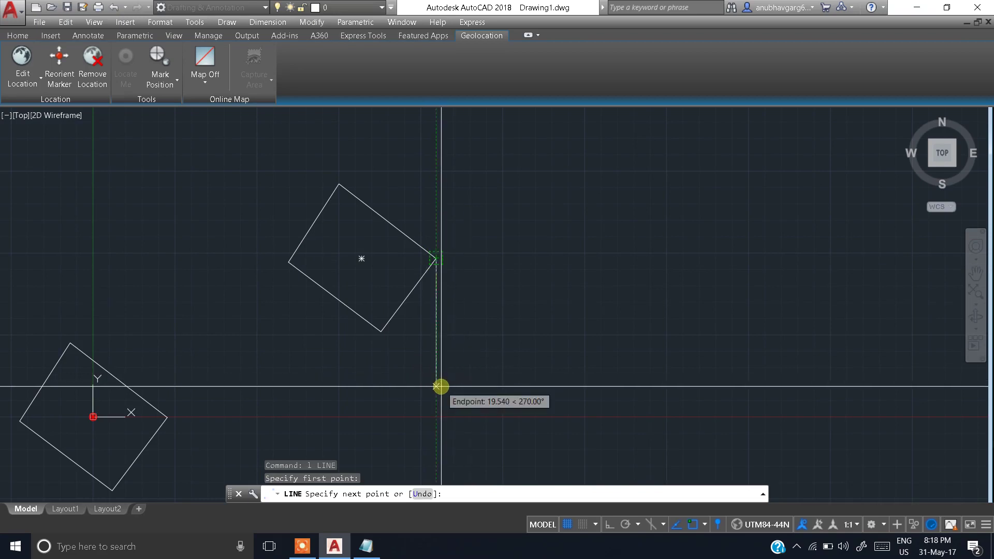
{"action": "key", "text": "F8"}
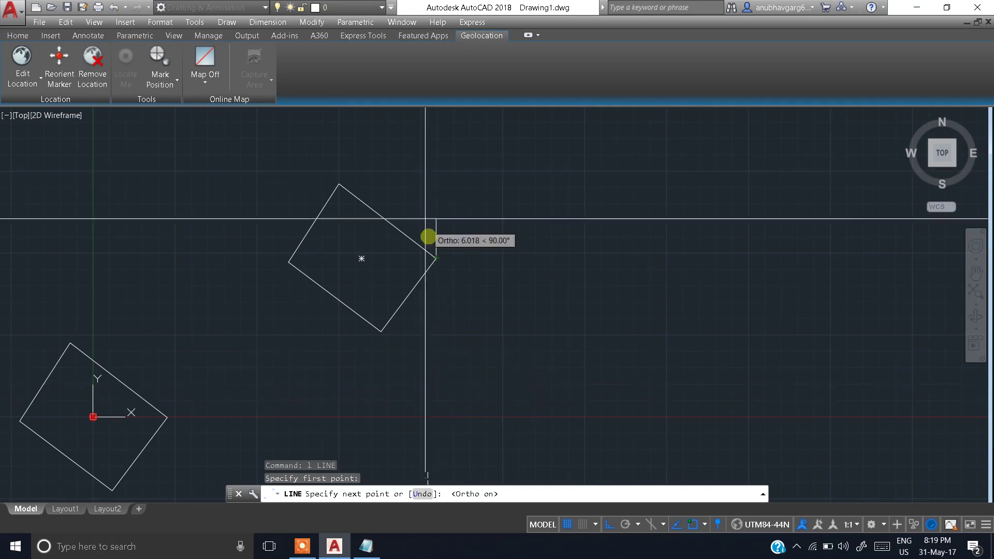
{"action": "left_click", "coordinate": [439, 390]}
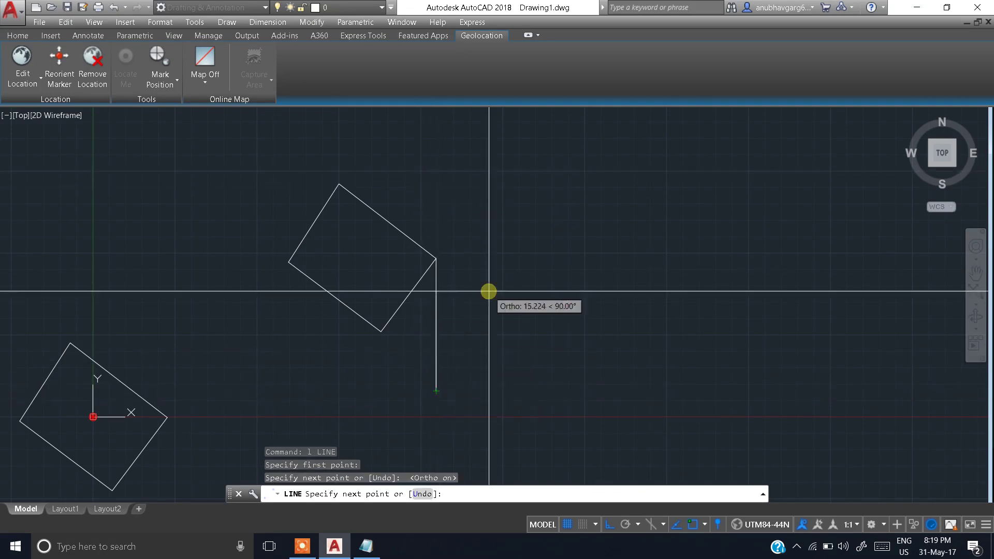
{"action": "key", "text": "Escape"}
Step: Select the vertical line's top grip to lengthen it, then cancel and recentre the view
{"action": "scroll", "coordinate": [449, 281], "scroll_direction": "up", "scroll_amount": 2}
{"action": "scroll", "coordinate": [447, 278], "scroll_direction": "down", "scroll_amount": 2}
{"action": "middle_click_drag", "start_coordinate": [448, 280], "coordinate": [450, 330]}
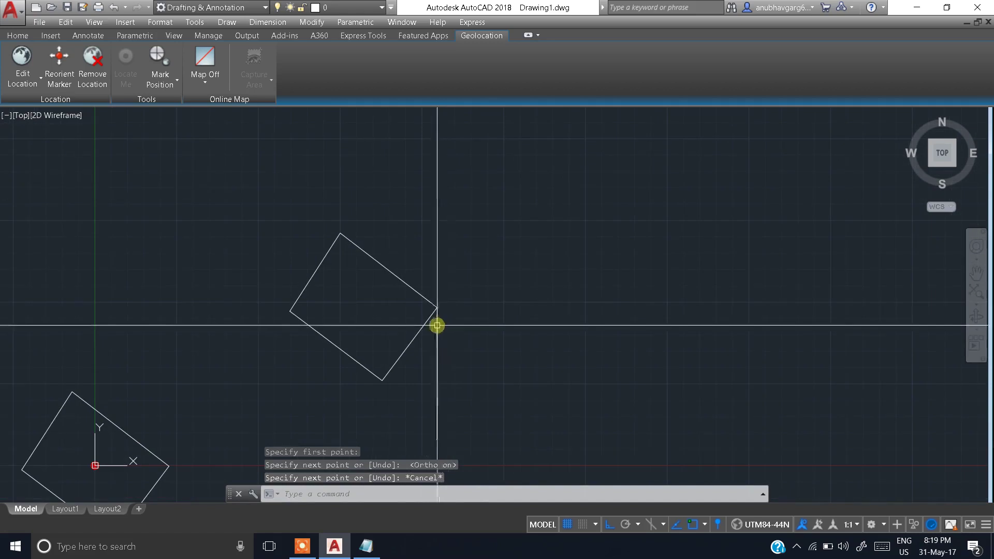
{"action": "left_click", "coordinate": [438, 325]}
{"action": "left_click", "coordinate": [437, 307]}
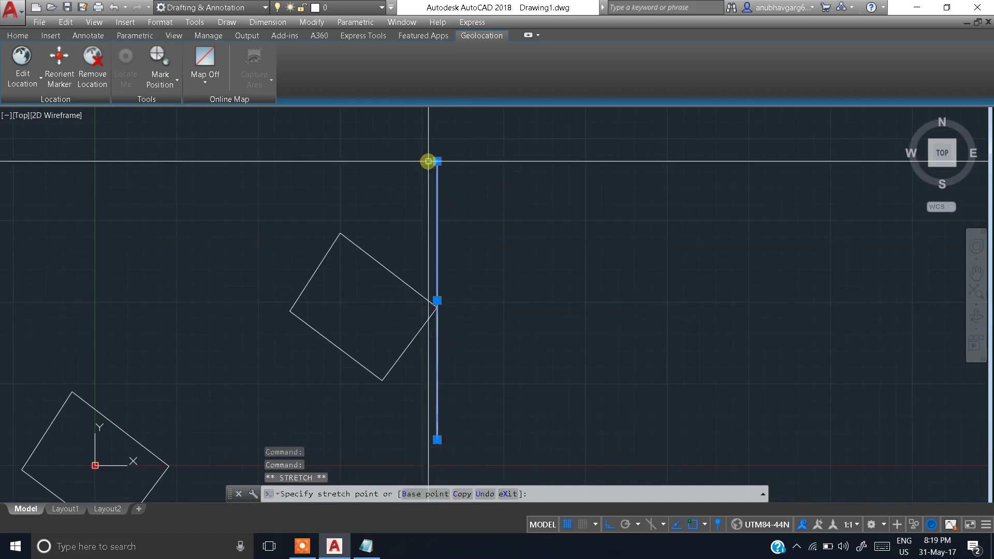
{"action": "key", "text": "Escape"}
{"action": "middle_click_drag", "start_coordinate": [404, 244], "coordinate": [407, 209]}
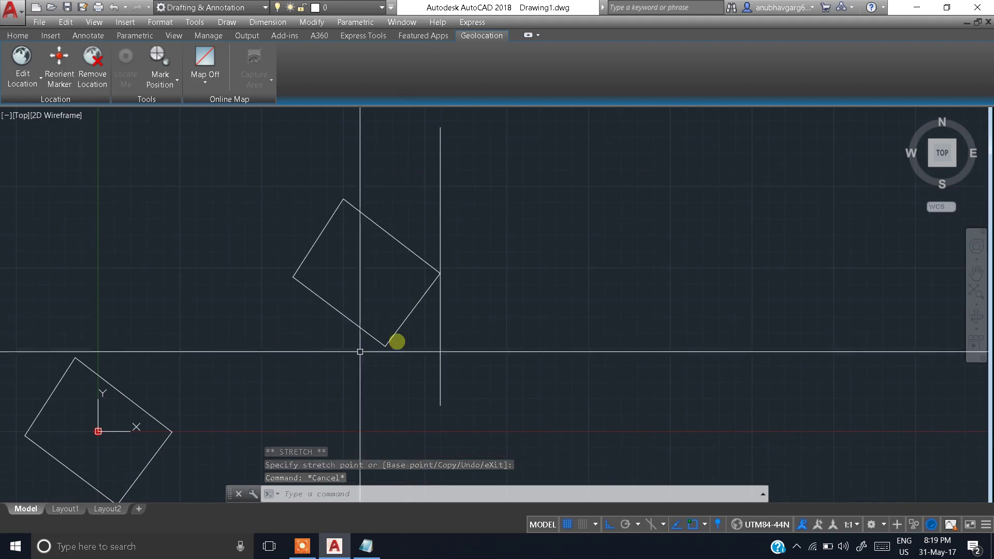
{"action": "scroll", "coordinate": [378, 212], "scroll_direction": "up", "scroll_amount": 2}
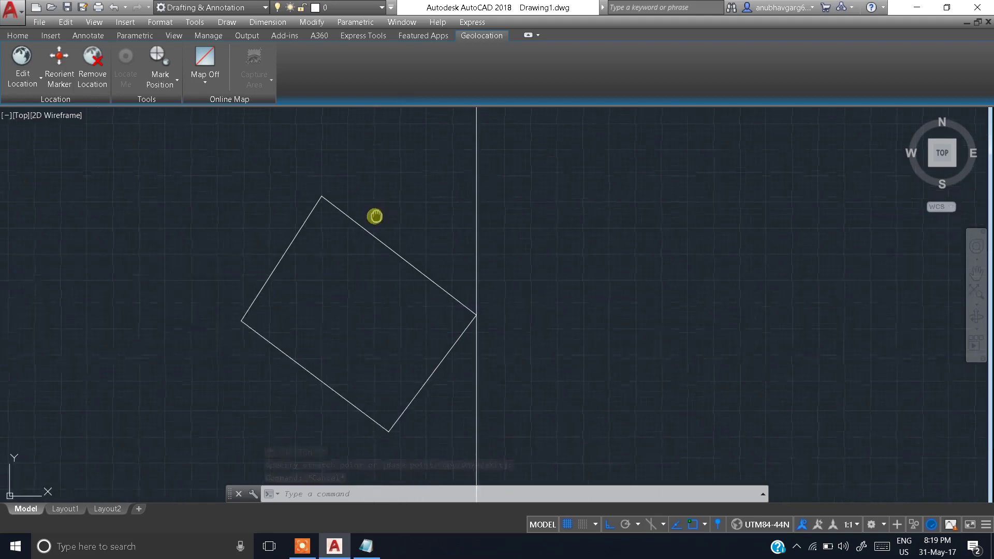
Step: Rotate the copied square about its centre so the plot stands upright
{"action": "left_click", "coordinate": [395, 193]}
{"action": "left_click", "coordinate": [191, 321]}
{"action": "type", "text": "r"}
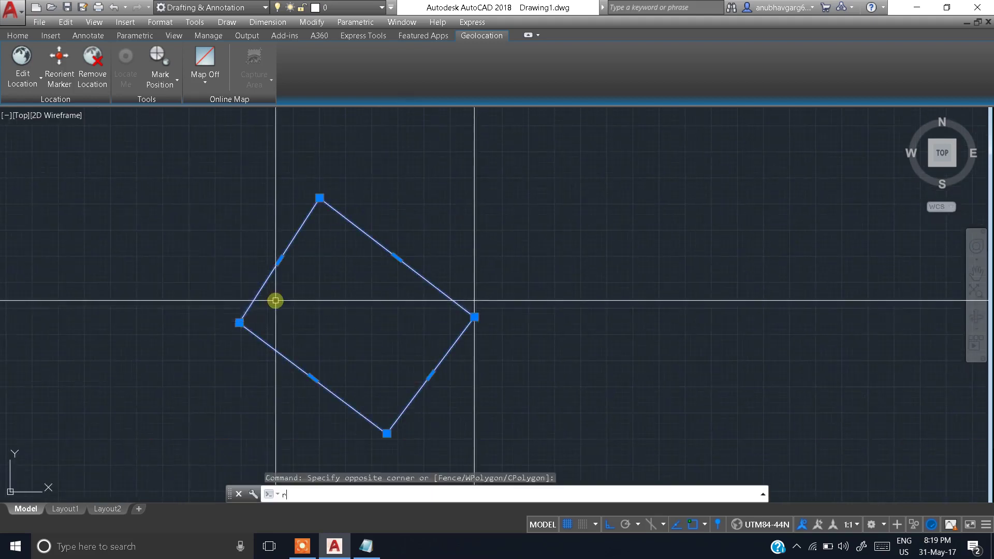
{"action": "type", "text": "o"}
{"action": "key", "text": "Return"}
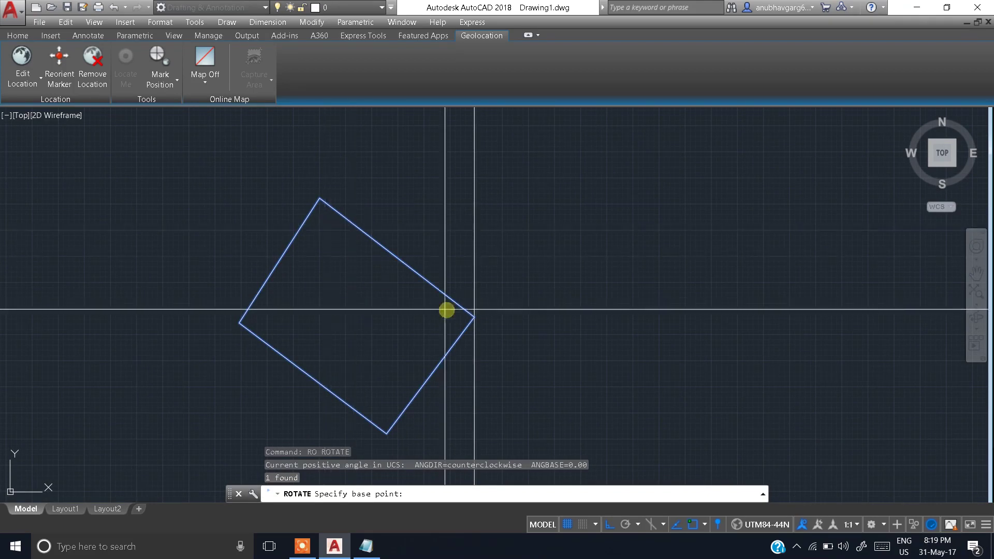
{"action": "left_click", "coordinate": [355, 317]}
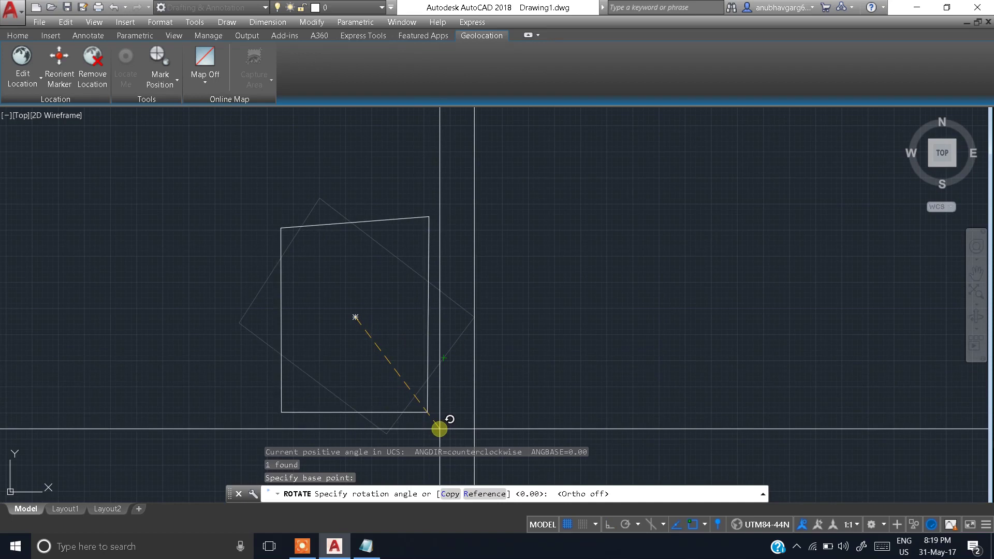
{"action": "key", "text": "Return"}
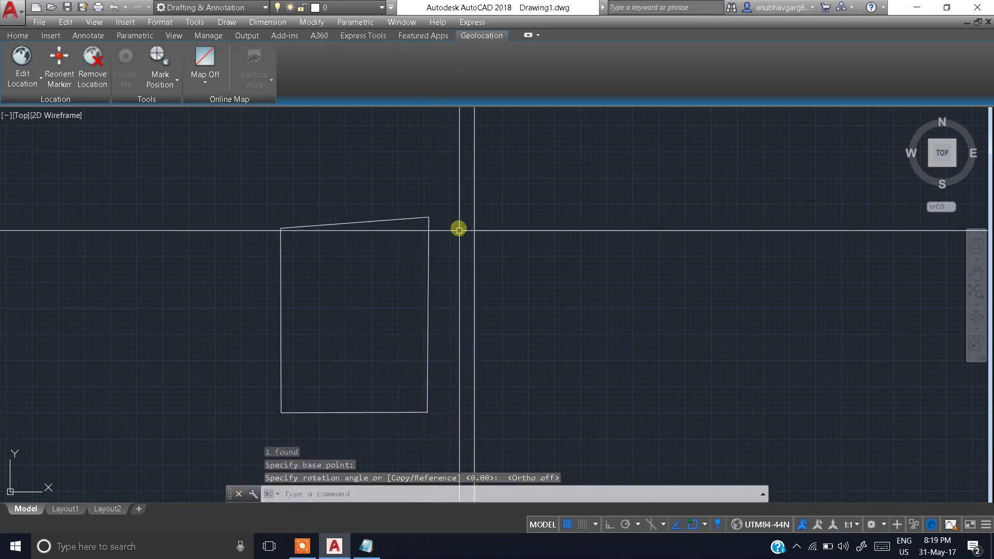
Step: Centre the upright boundary in view and start a selection window around it
{"action": "scroll", "coordinate": [457, 222], "scroll_direction": "down", "scroll_amount": 2}
{"action": "mouse_move", "coordinate": [455, 220]}
{"action": "middle_mouse_down"}
{"action": "mouse_move", "coordinate": [484, 206]}
{"action": "mouse_move", "coordinate": [508, 176]}
{"action": "middle_mouse_up"}
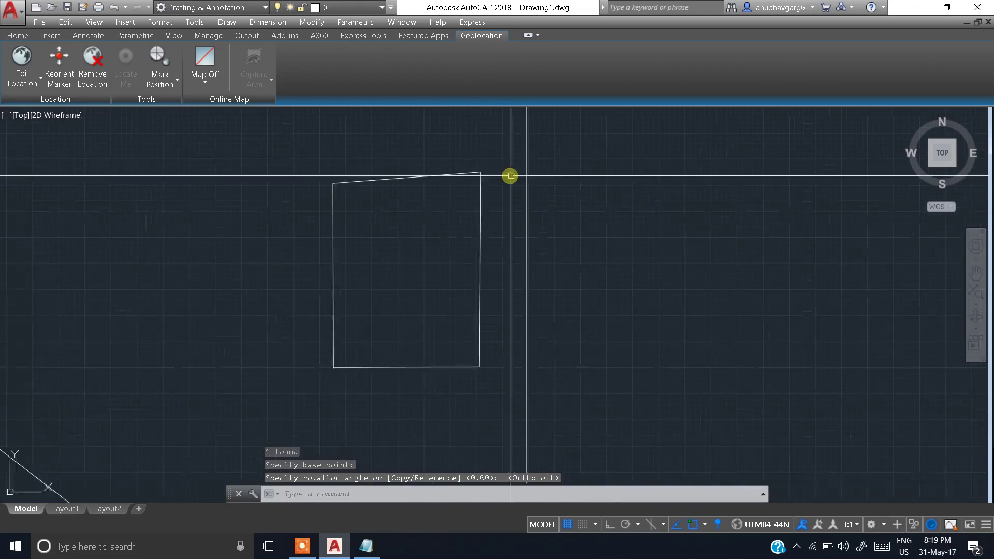
{"action": "left_click", "coordinate": [502, 152]}
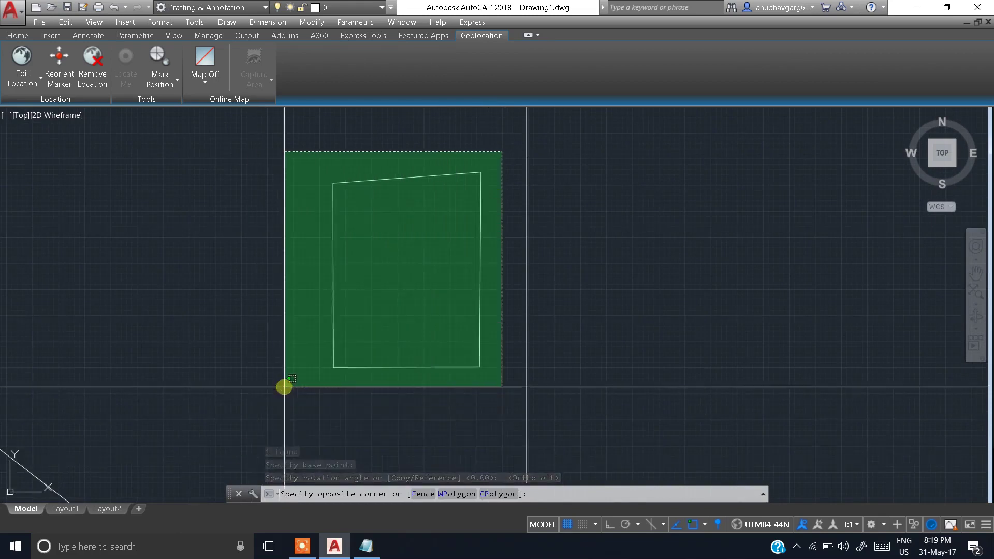
Step: Move the plot boundary by its lower-right corner onto the vertical reference line's intersection
{"action": "left_click", "coordinate": [285, 386]}
{"action": "scroll", "coordinate": [388, 296], "scroll_direction": "up", "scroll_amount": 2}
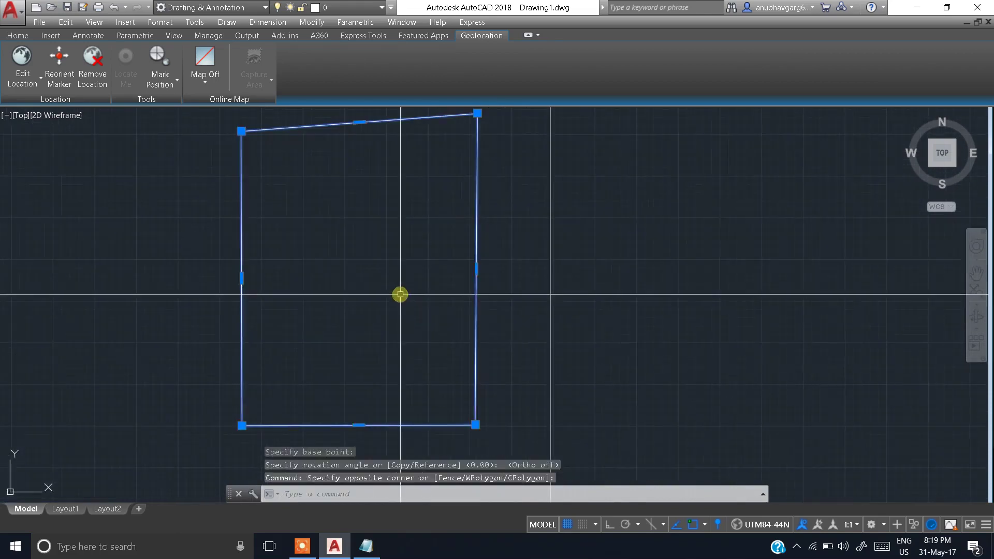
{"action": "type", "text": "m"}
{"action": "key", "text": "Return"}
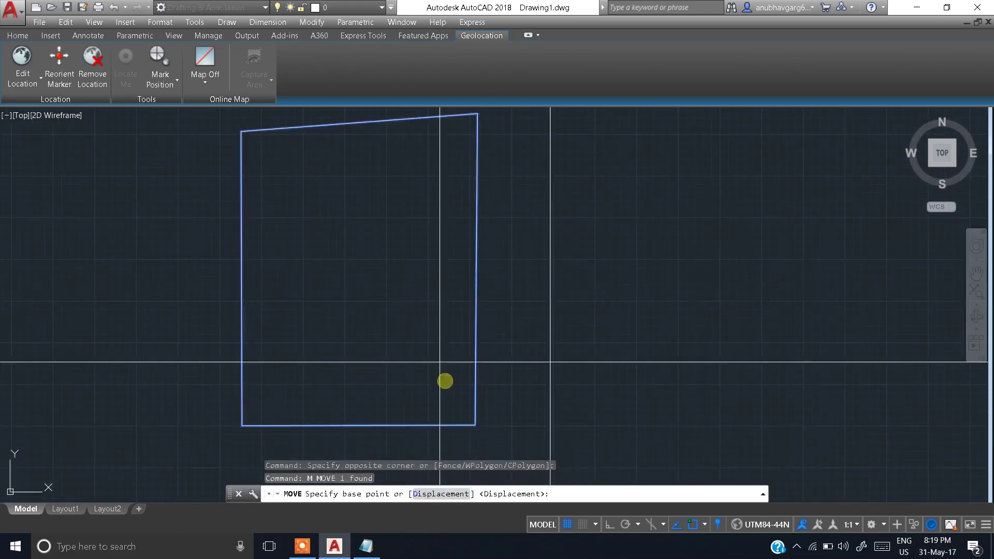
{"action": "scroll", "coordinate": [485, 425], "scroll_direction": "up", "scroll_amount": 3}
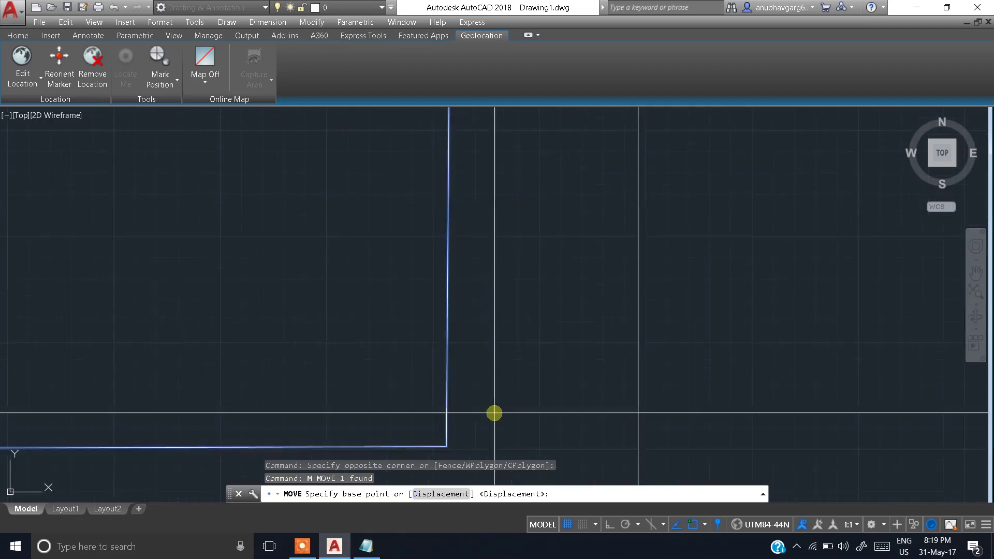
{"action": "left_click", "coordinate": [384, 381]}
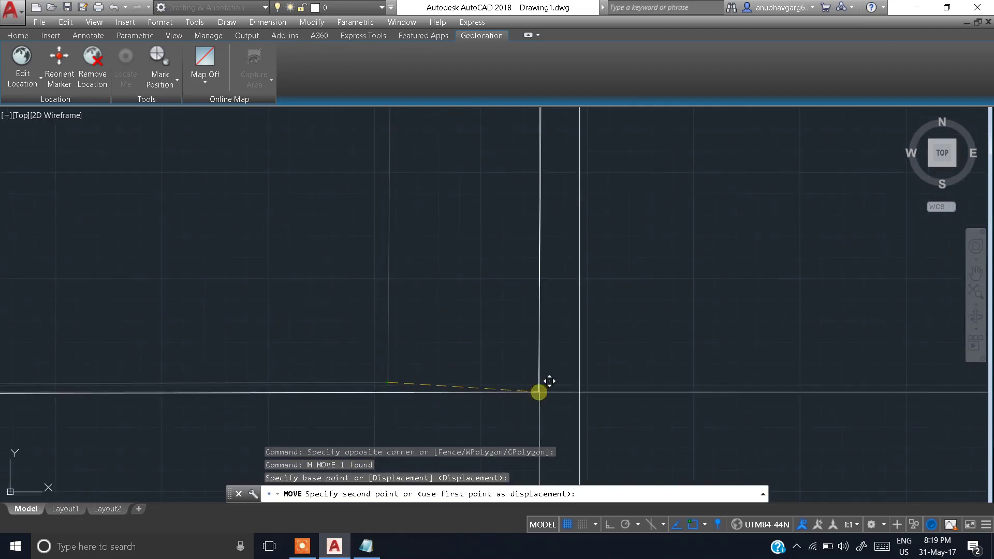
{"action": "left_click", "coordinate": [581, 385]}
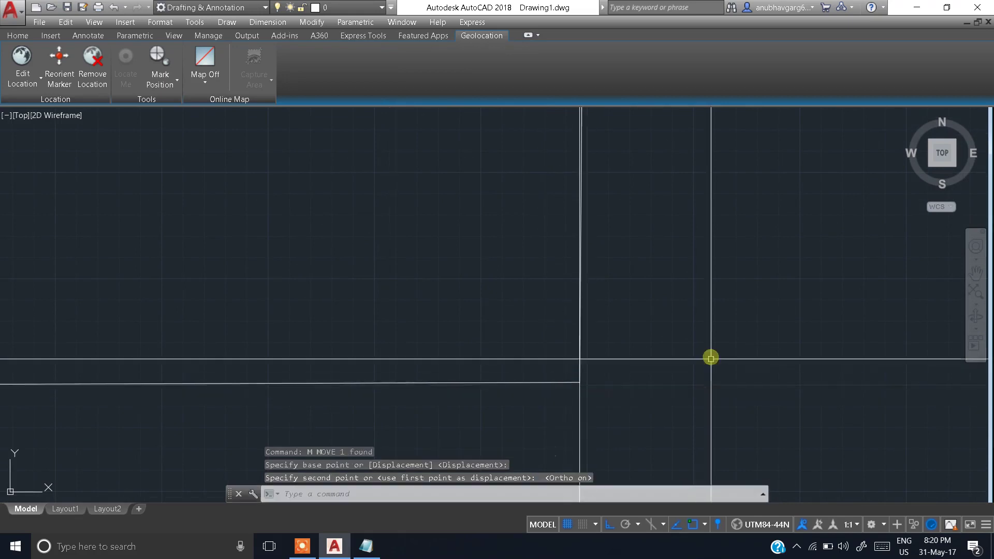
{"action": "key", "text": "Escape"}
{"action": "scroll", "coordinate": [667, 298], "scroll_direction": "down", "scroll_amount": 4}
{"action": "scroll", "coordinate": [621, 171], "scroll_direction": "up", "scroll_amount": 4}
{"action": "left_click", "coordinate": [621, 194]}
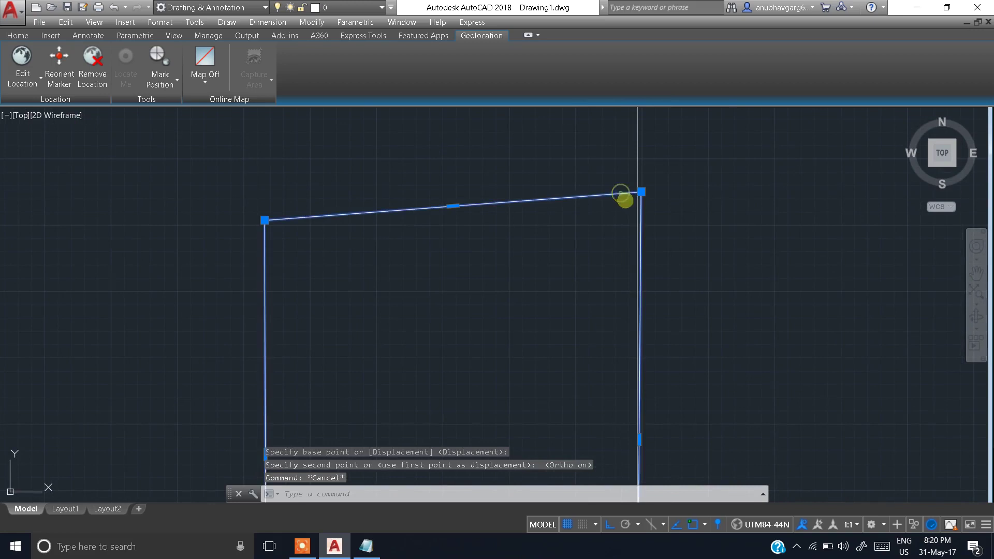
{"action": "key", "text": "Escape"}
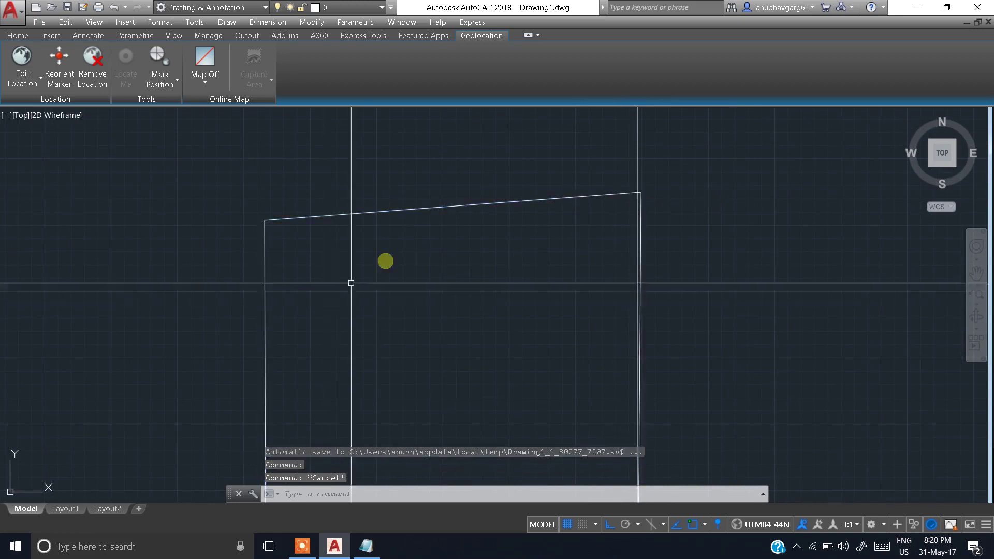
Step: Select the plot boundary at its top-right corner
{"action": "scroll", "coordinate": [660, 199], "scroll_direction": "up", "scroll_amount": 8}
{"action": "scroll", "coordinate": [660, 199], "scroll_direction": "down", "scroll_amount": 8}
{"action": "middle_click_drag", "start_coordinate": [679, 267], "coordinate": [654, 134]}
{"action": "scroll", "coordinate": [658, 221], "scroll_direction": "down", "scroll_amount": 2}
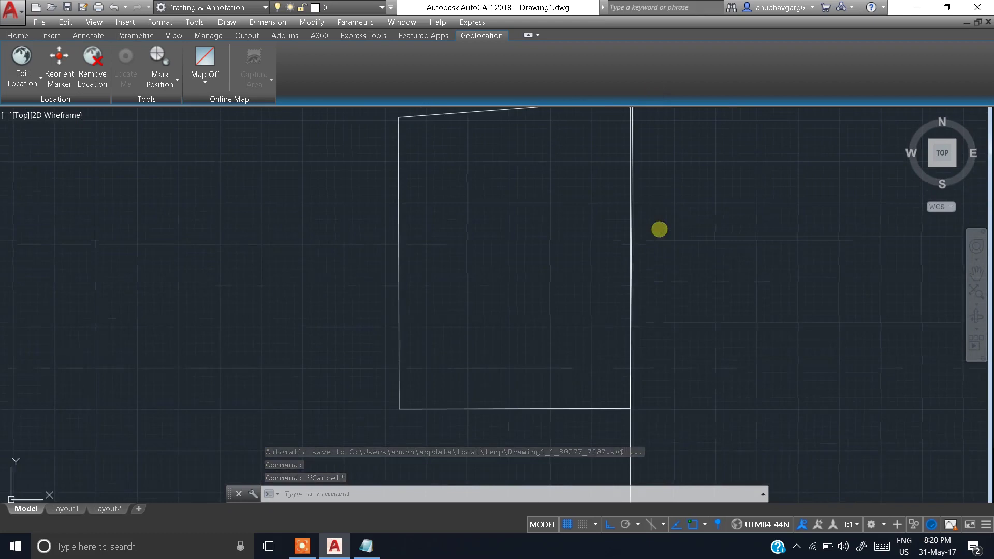
{"action": "middle_click_drag", "start_coordinate": [659, 229], "coordinate": [659, 257]}
{"action": "scroll", "coordinate": [659, 138], "scroll_direction": "up", "scroll_amount": 6}
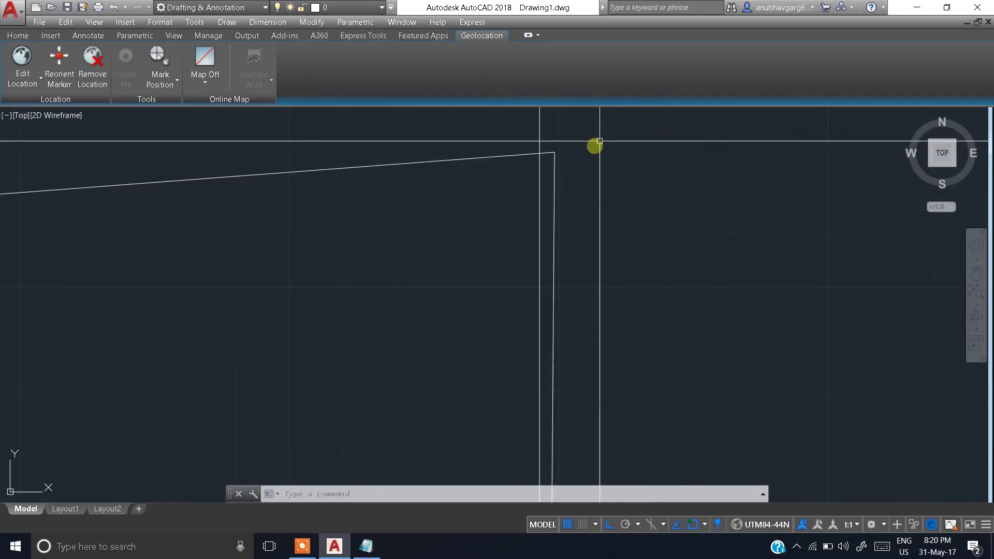
{"action": "left_click", "coordinate": [556, 170]}
{"action": "mouse_move", "coordinate": [579, 187]}
{"action": "middle_mouse_down"}
{"action": "mouse_move", "coordinate": [622, 240]}
{"action": "mouse_move", "coordinate": [629, 167]}
{"action": "middle_mouse_up"}
Step: Rotate the boundary about its bottom-right corner using the Reference option
{"action": "type", "text": "ro"}
{"action": "key", "text": "Return"}
{"action": "scroll", "coordinate": [622, 290], "scroll_direction": "down", "scroll_amount": 2}
{"action": "middle_click_drag", "start_coordinate": [622, 291], "coordinate": [617, 149]}
{"action": "middle_click_drag", "start_coordinate": [602, 336], "coordinate": [601, 275]}
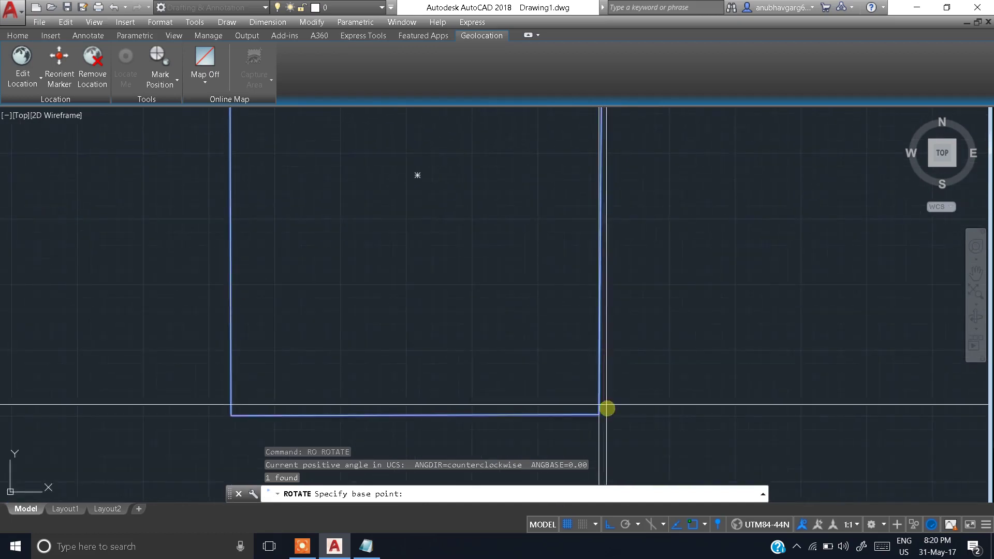
{"action": "scroll", "coordinate": [606, 412], "scroll_direction": "up", "scroll_amount": 3}
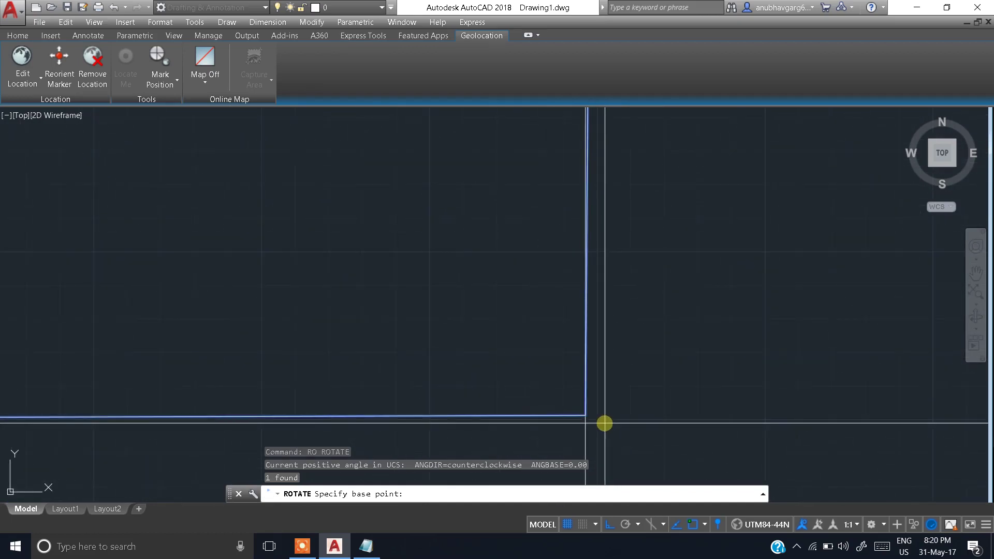
{"action": "left_click", "coordinate": [586, 416]}
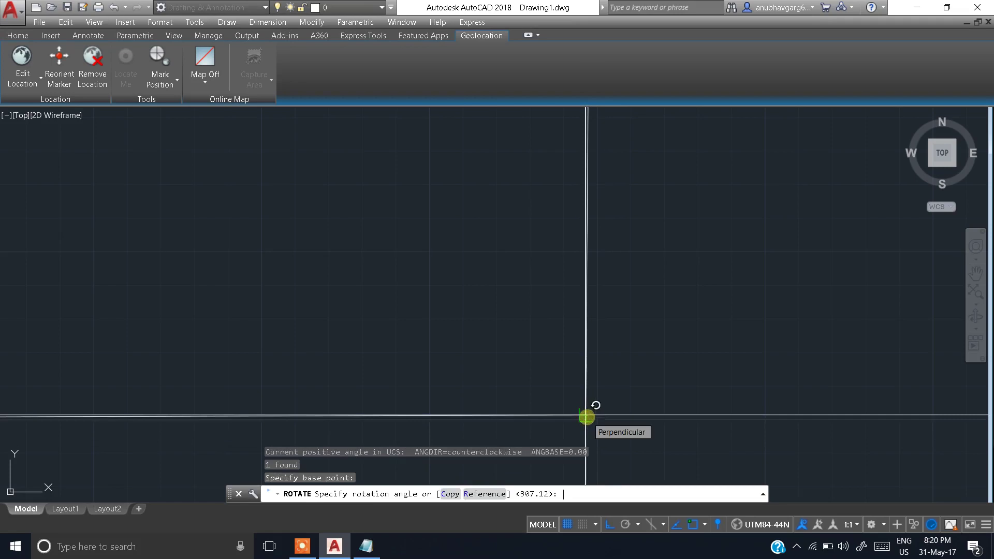
{"action": "key", "text": "Return"}
Step: Pick the reference point along the right edge and set the new angle to 270°
{"action": "scroll", "coordinate": [608, 282], "scroll_direction": "down", "scroll_amount": 2}
{"action": "middle_click_drag", "start_coordinate": [601, 293], "coordinate": [581, 449]}
{"action": "middle_click_drag", "start_coordinate": [622, 147], "coordinate": [563, 411]}
{"action": "scroll", "coordinate": [529, 290], "scroll_direction": "up", "scroll_amount": 4}
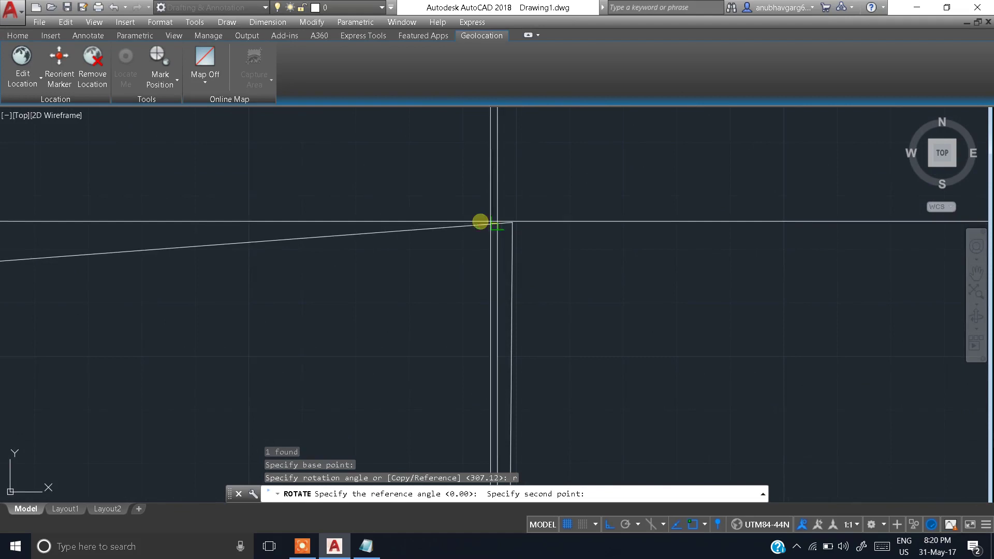
{"action": "scroll", "coordinate": [513, 331], "scroll_direction": "down", "scroll_amount": 2}
{"action": "middle_click_drag", "start_coordinate": [517, 298], "coordinate": [536, 89]}
{"action": "mouse_move", "coordinate": [560, 365]}
{"action": "middle_mouse_down"}
{"action": "mouse_move", "coordinate": [571, 129]}
{"action": "mouse_move", "coordinate": [581, 185]}
{"action": "middle_mouse_up"}
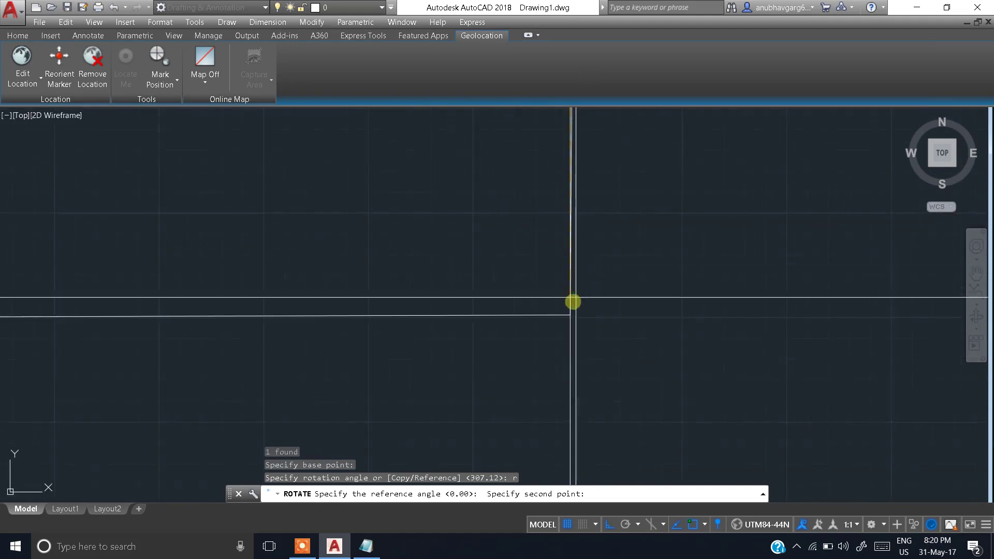
{"action": "left_click", "coordinate": [569, 316]}
{"action": "scroll", "coordinate": [570, 282], "scroll_direction": "down", "scroll_amount": 2}
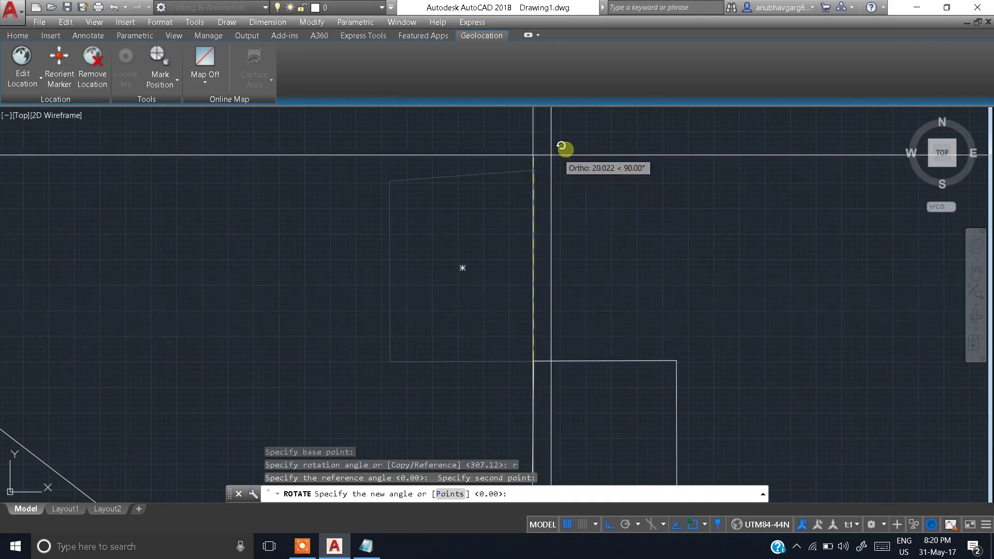
{"action": "middle_click_drag", "start_coordinate": [599, 402], "coordinate": [537, 403]}
{"action": "left_click", "coordinate": [567, 363]}
Step: Start a second rotation of the boundary with RO
{"action": "scroll", "coordinate": [532, 221], "scroll_direction": "up", "scroll_amount": 8}
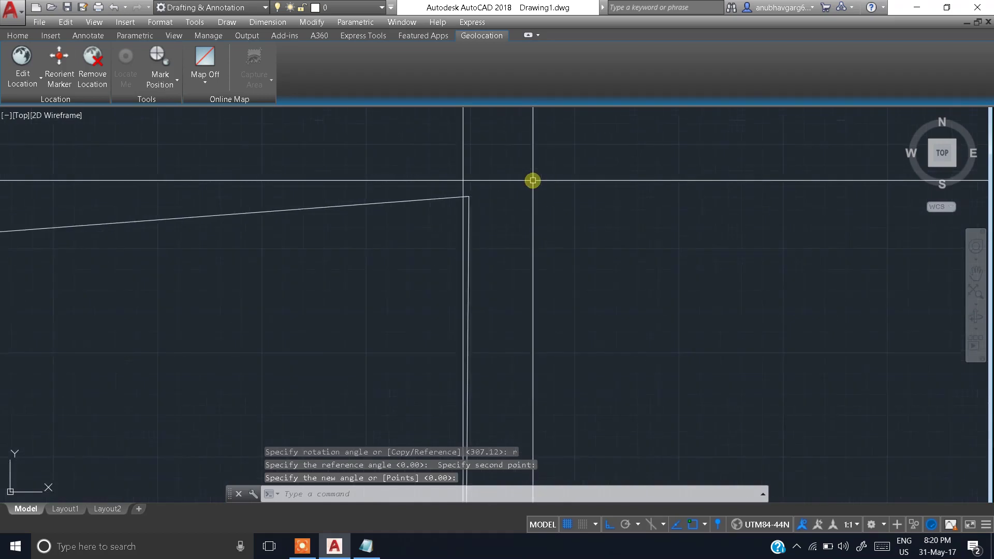
{"action": "scroll", "coordinate": [485, 250], "scroll_direction": "up", "scroll_amount": 4}
{"action": "scroll", "coordinate": [500, 279], "scroll_direction": "down", "scroll_amount": 8}
{"action": "middle_click_drag", "start_coordinate": [550, 351], "coordinate": [556, 265]}
{"action": "type", "text": "ro"}
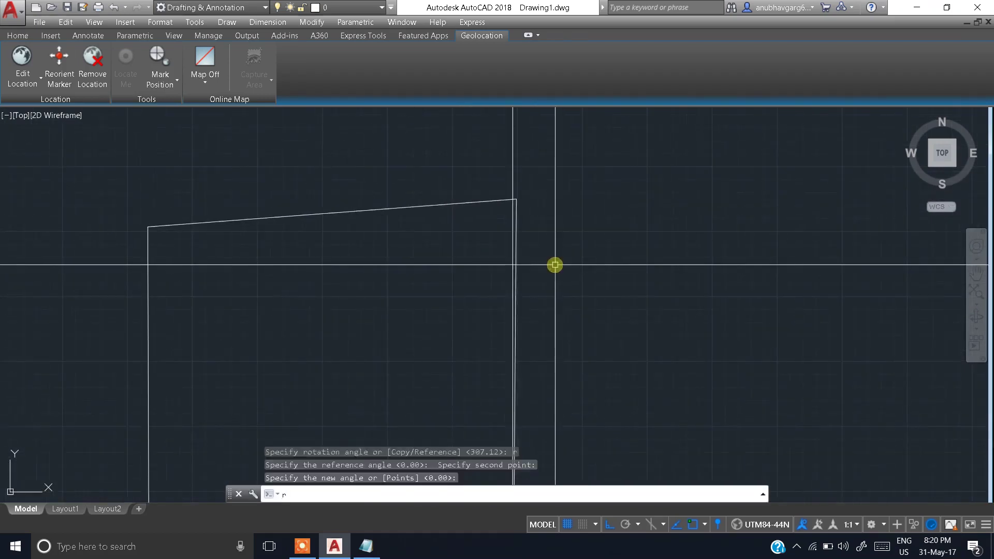
{"action": "key", "text": "Return"}
Step: Begin rotating the boundary about its top-right corner, then cancel
{"action": "left_click", "coordinate": [495, 203]}
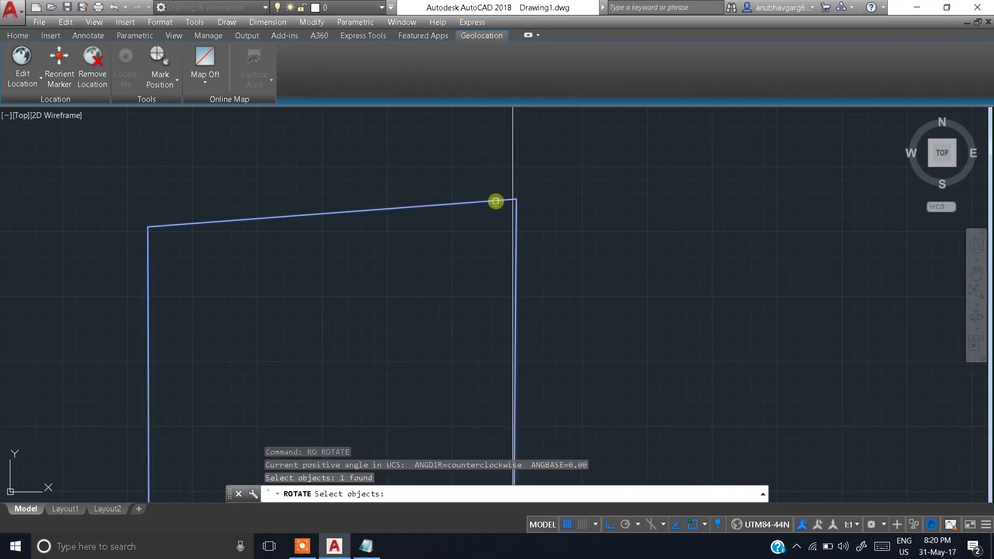
{"action": "key", "text": "Return"}
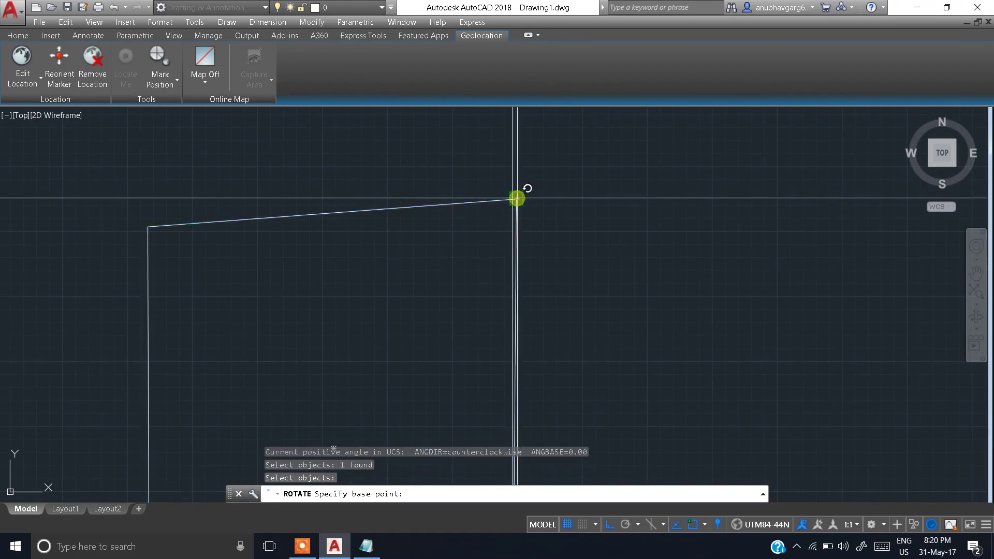
{"action": "left_click", "coordinate": [516, 199]}
{"action": "scroll", "coordinate": [528, 335], "scroll_direction": "down", "scroll_amount": 2}
{"action": "scroll", "coordinate": [529, 335], "scroll_direction": "down", "scroll_amount": 3}
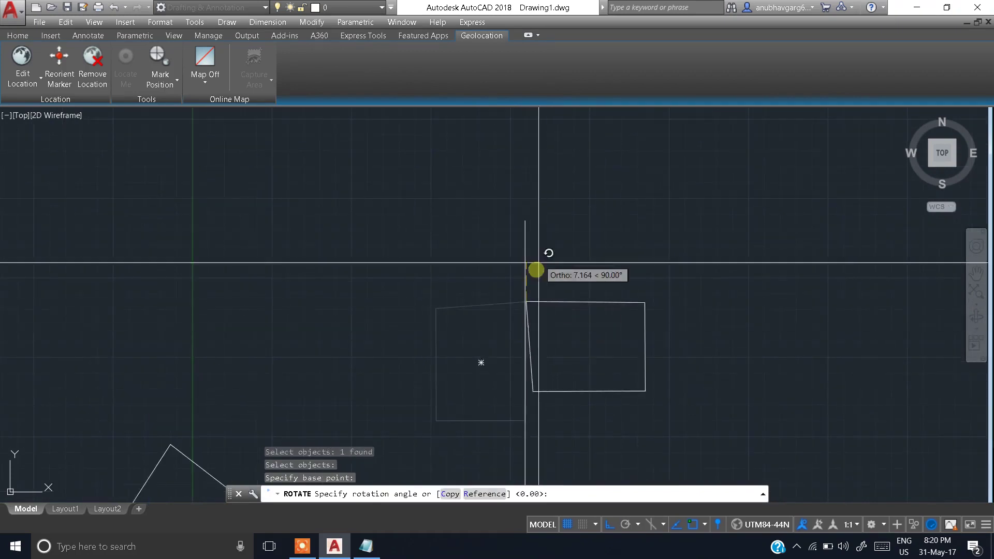
{"action": "key", "text": "Escape"}
{"action": "scroll", "coordinate": [493, 313], "scroll_direction": "up", "scroll_amount": 6}
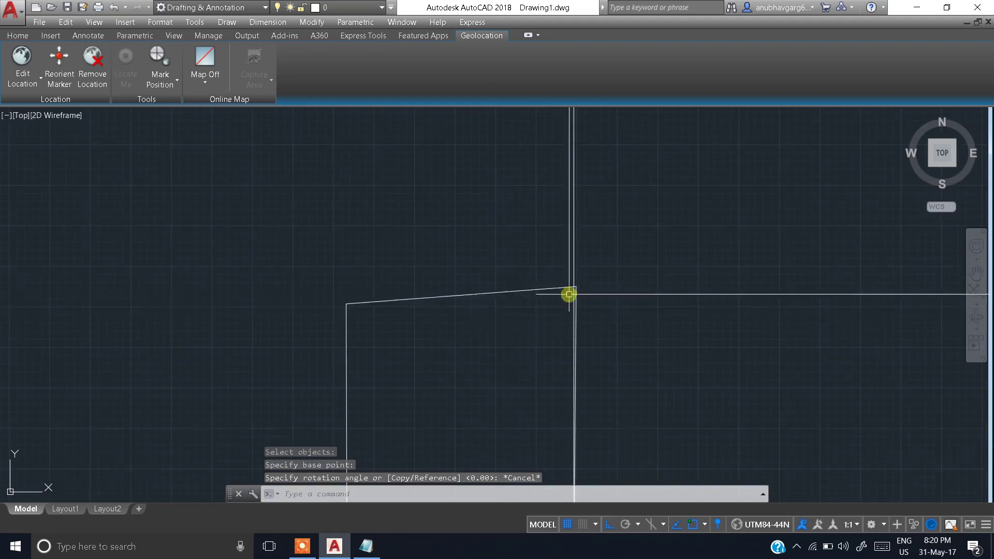
{"action": "scroll", "coordinate": [543, 267], "scroll_direction": "up", "scroll_amount": 4}
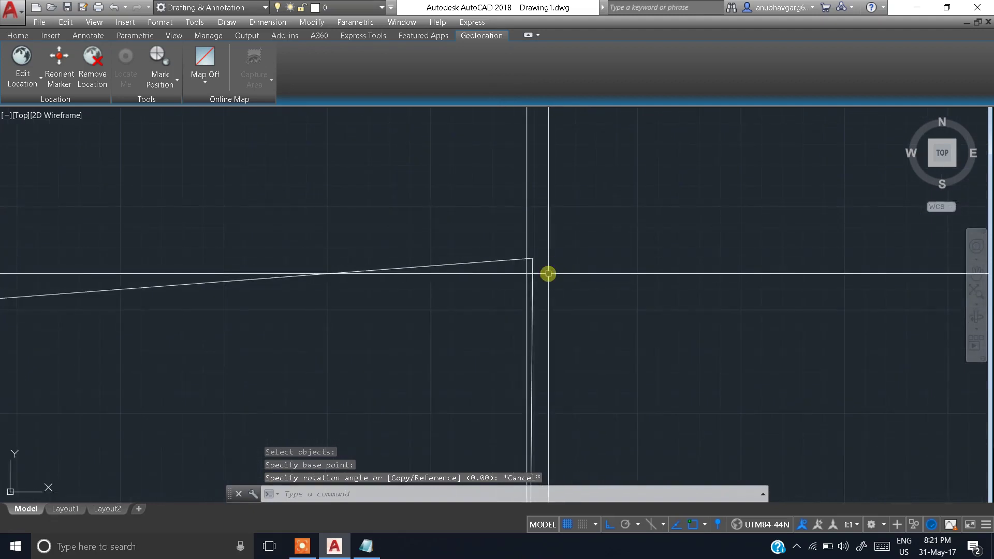
Step: Retry rotating the boundary about its top-right corner and cancel again
{"action": "type", "text": "ro"}
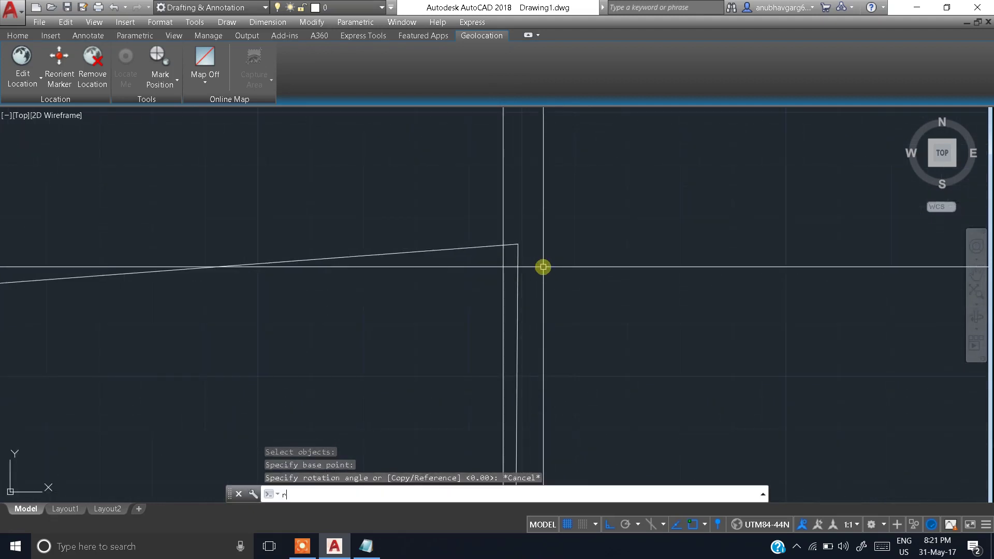
{"action": "key", "text": "Return"}
{"action": "left_click", "coordinate": [479, 252]}
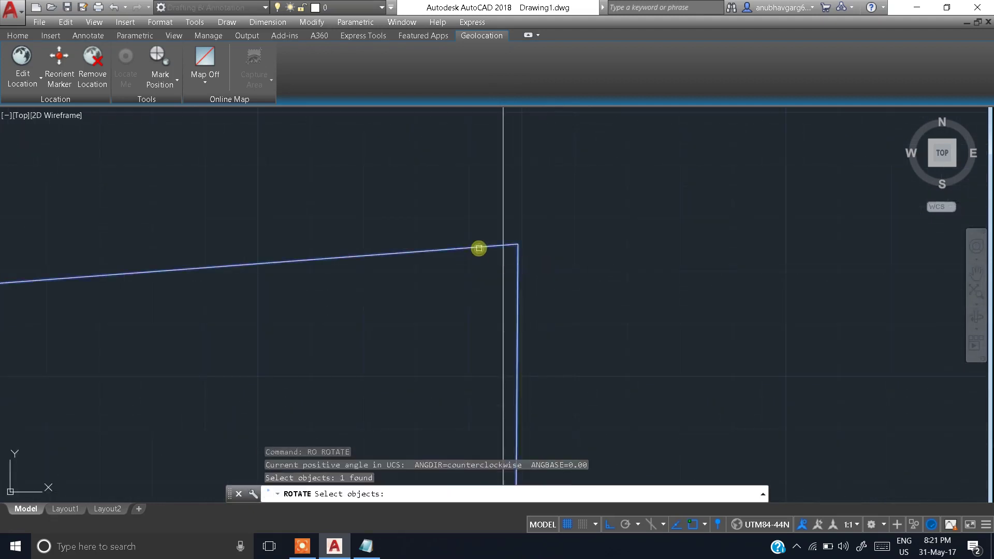
{"action": "key", "text": "Return"}
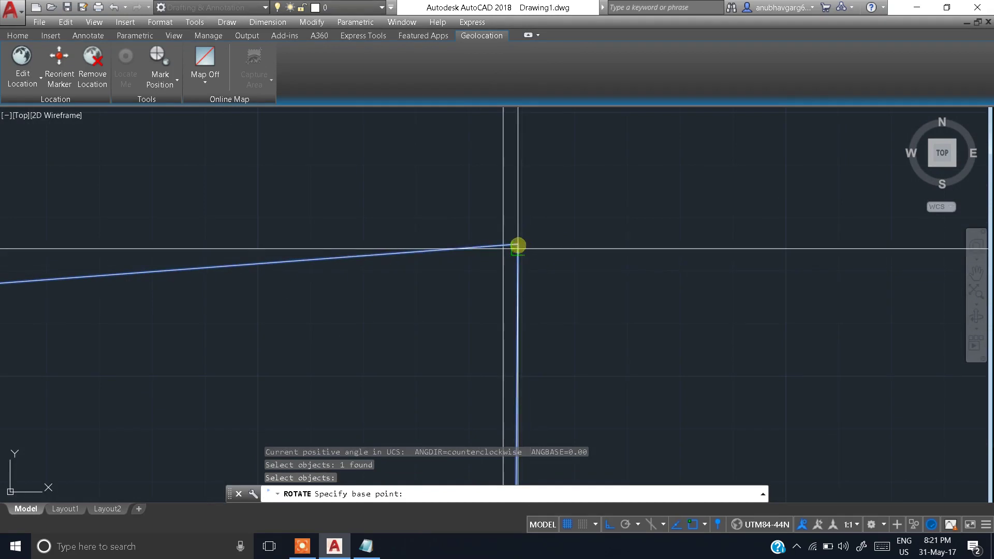
{"action": "left_click", "coordinate": [518, 244]}
{"action": "scroll", "coordinate": [488, 295], "scroll_direction": "down", "scroll_amount": 3}
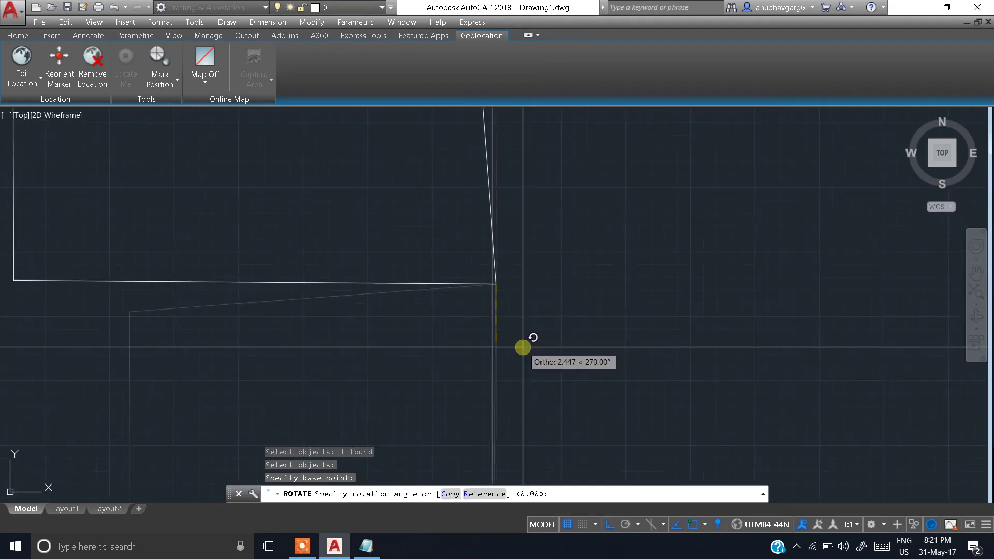
{"action": "scroll", "coordinate": [518, 346], "scroll_direction": "down", "scroll_amount": 4}
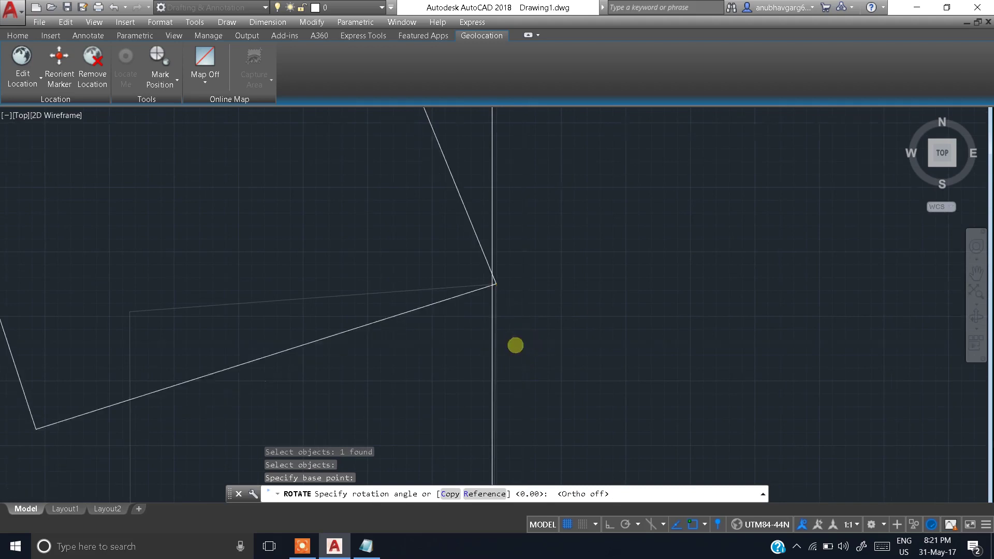
{"action": "scroll", "coordinate": [532, 332], "scroll_direction": "up", "scroll_amount": 3}
{"action": "middle_click_drag", "start_coordinate": [529, 239], "coordinate": [531, 175]}
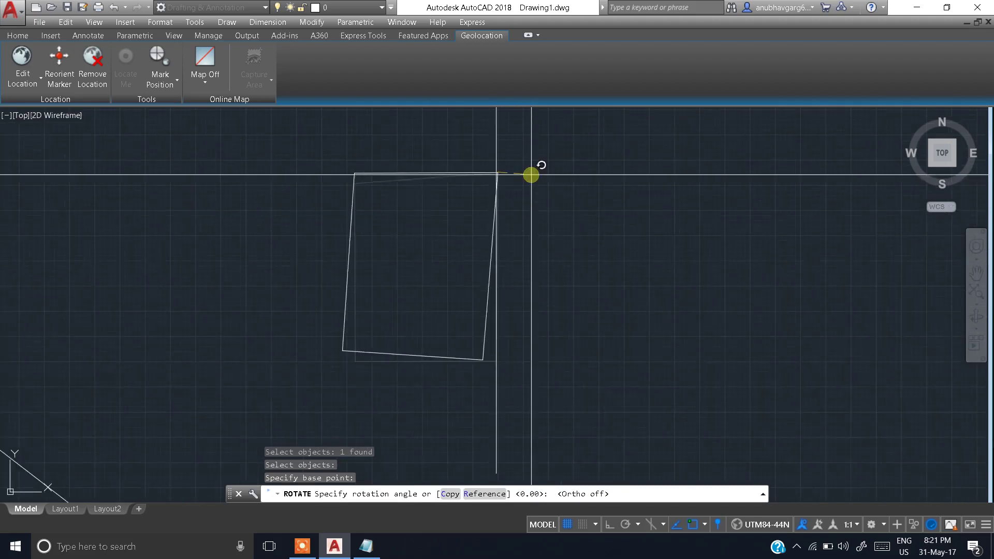
{"action": "key", "text": "Escape"}
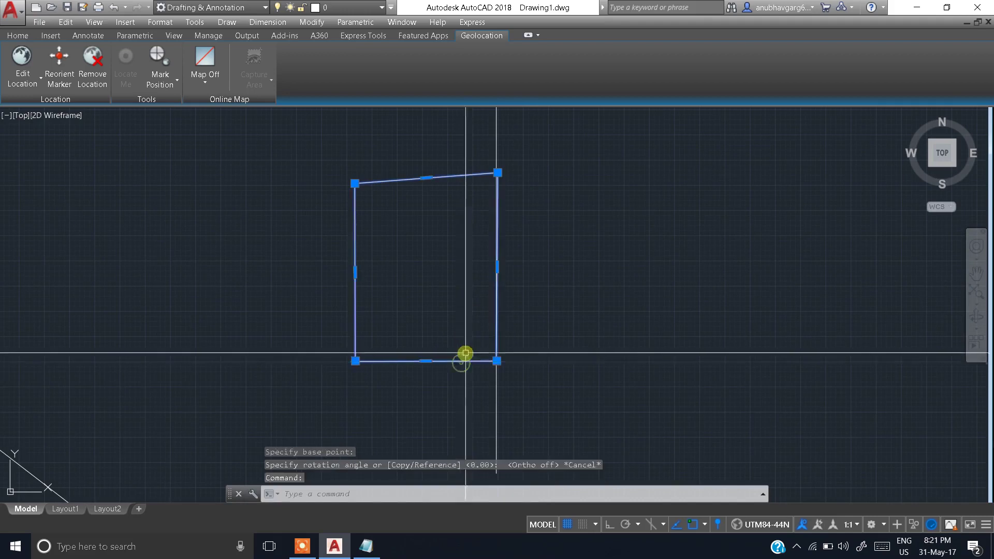
Step: Redraw the view, then rotate the boundary slightly about its lower-right corner
{"action": "type", "text": "r"}
{"action": "key", "text": "Return"}
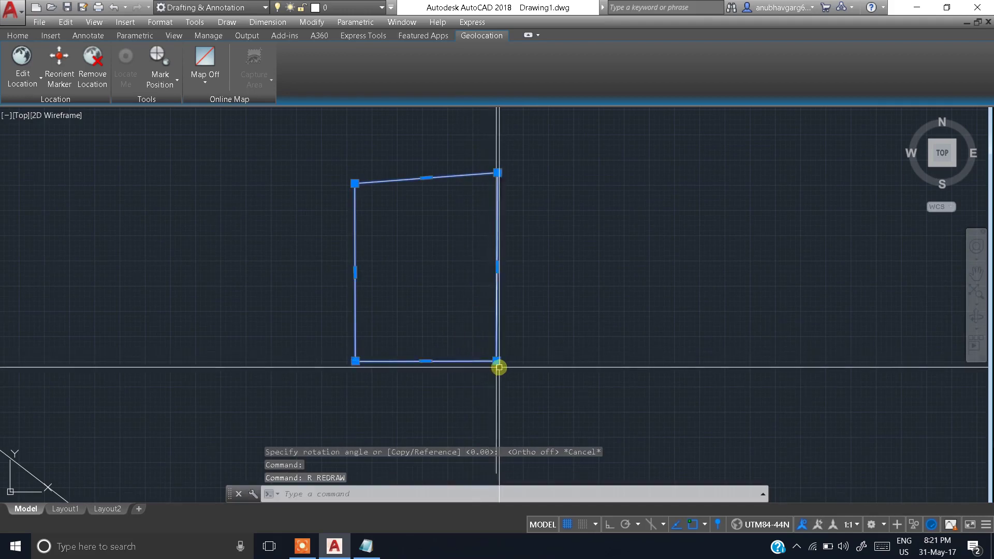
{"action": "key", "text": "Escape"}
{"action": "type", "text": "r"}
{"action": "key", "text": "Return"}
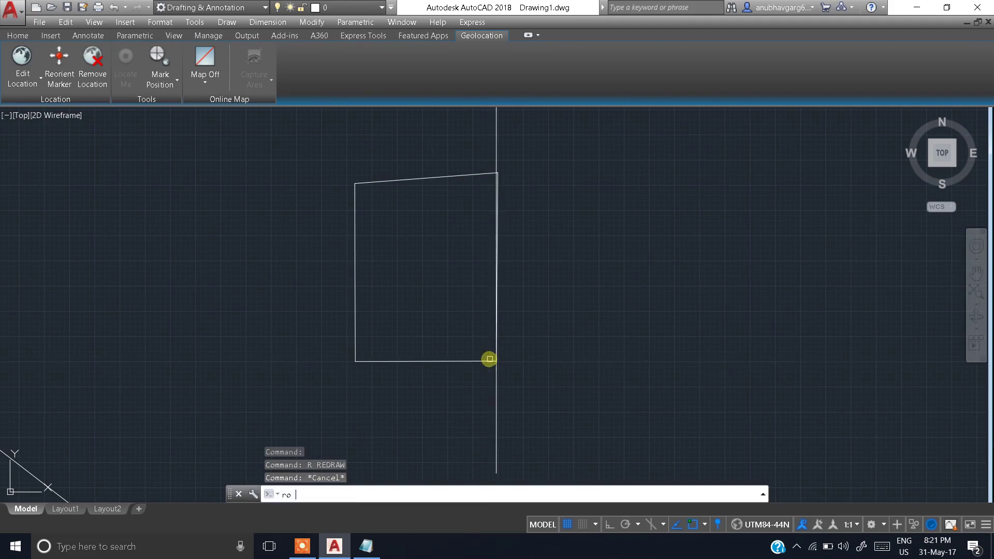
{"action": "left_click", "coordinate": [466, 361]}
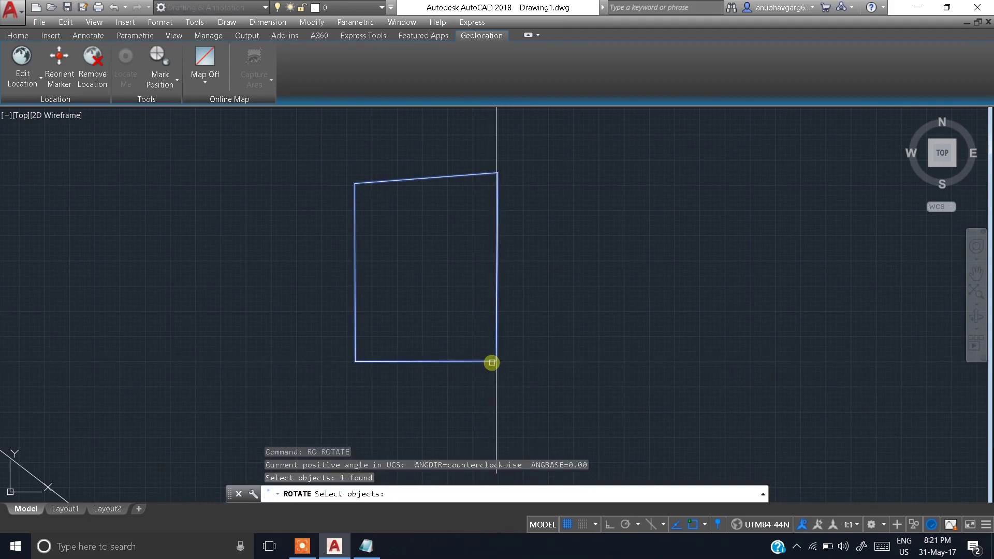
{"action": "key", "text": "Return"}
{"action": "left_click", "coordinate": [495, 362]}
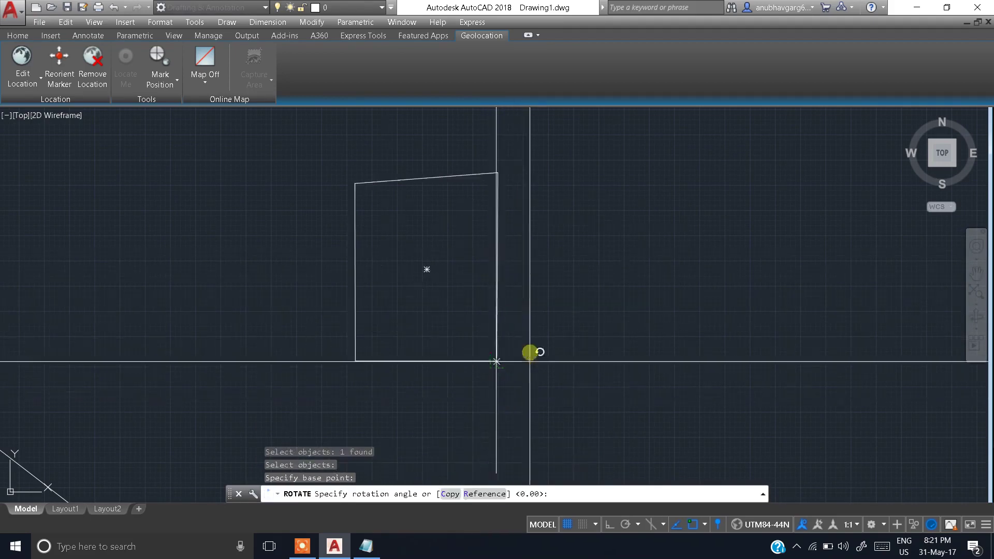
{"action": "scroll", "coordinate": [530, 351], "scroll_direction": "up", "scroll_amount": 5}
{"action": "middle_click_drag", "start_coordinate": [505, 250], "coordinate": [507, 494]}
{"action": "scroll", "coordinate": [530, 326], "scroll_direction": "down", "scroll_amount": 4}
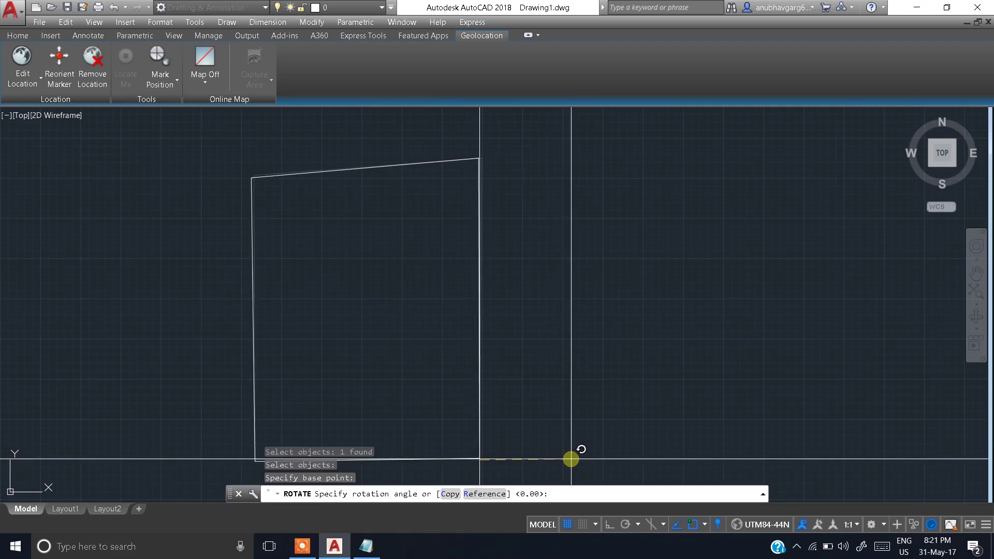
{"action": "left_click", "coordinate": [572, 459]}
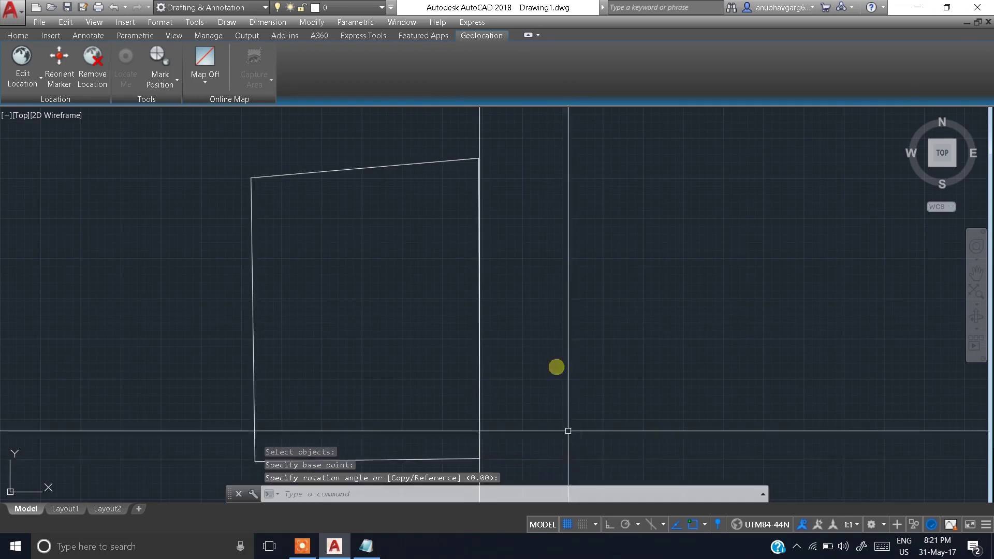
Step: Window-select the boundary near its top-right corner and start ROTATE again
{"action": "scroll", "coordinate": [485, 160], "scroll_direction": "up", "scroll_amount": 2}
{"action": "scroll", "coordinate": [485, 161], "scroll_direction": "down", "scroll_amount": 4}
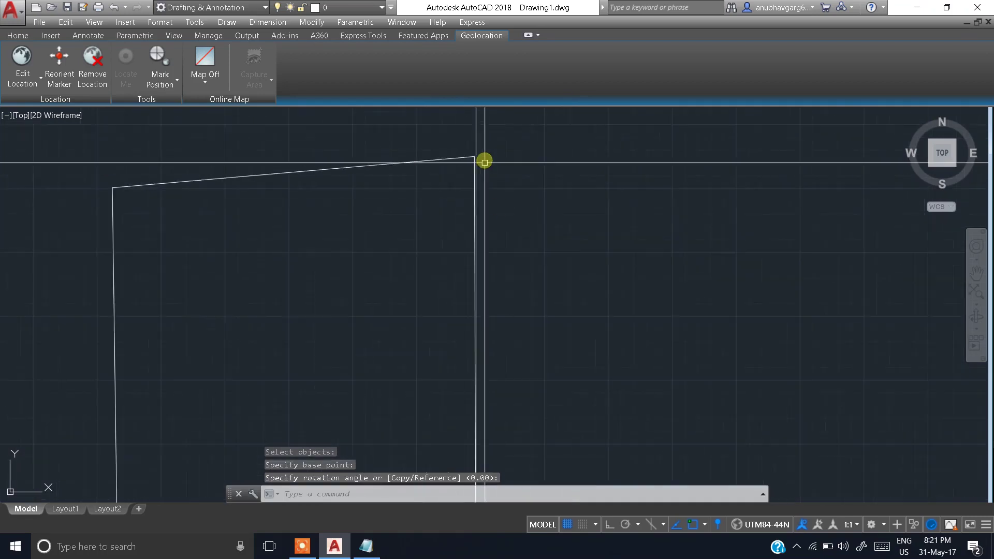
{"action": "scroll", "coordinate": [516, 234], "scroll_direction": "up", "scroll_amount": 3}
{"action": "scroll", "coordinate": [508, 240], "scroll_direction": "down", "scroll_amount": 7}
{"action": "scroll", "coordinate": [509, 192], "scroll_direction": "up", "scroll_amount": 6}
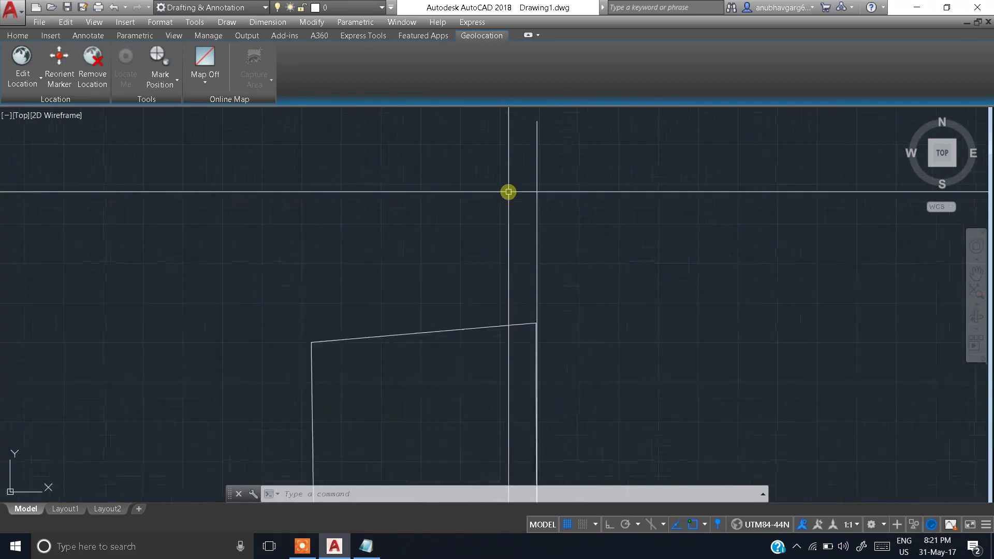
{"action": "middle_click_drag", "start_coordinate": [524, 244], "coordinate": [518, 150]}
{"action": "scroll", "coordinate": [525, 207], "scroll_direction": "up", "scroll_amount": 8}
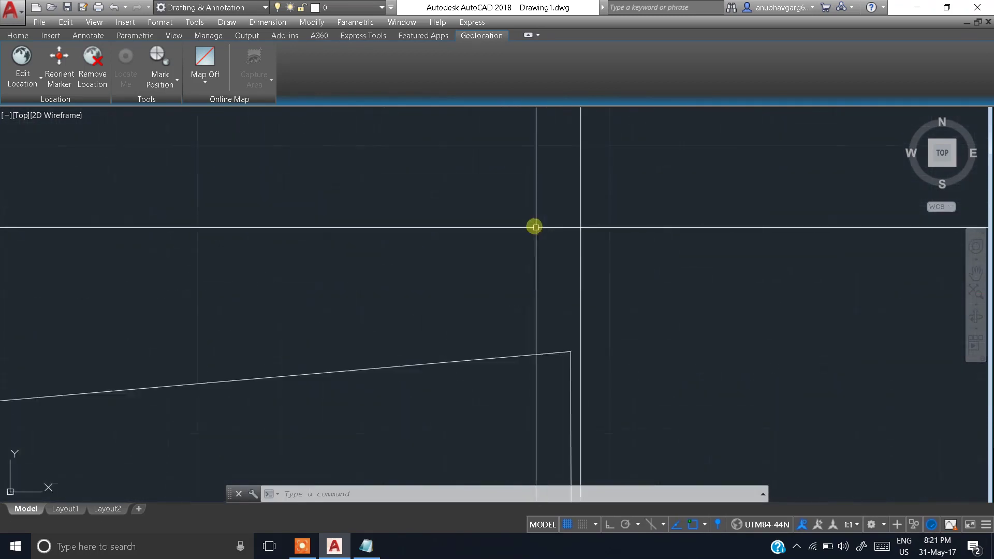
{"action": "scroll", "coordinate": [573, 294], "scroll_direction": "down", "scroll_amount": 4}
{"action": "scroll", "coordinate": [555, 307], "scroll_direction": "down", "scroll_amount": 6}
{"action": "middle_click_drag", "start_coordinate": [544, 297], "coordinate": [537, 172]}
{"action": "left_click", "coordinate": [537, 172]}
{"action": "left_click", "coordinate": [492, 232]}
{"action": "scroll", "coordinate": [497, 164], "scroll_direction": "up", "scroll_amount": 3}
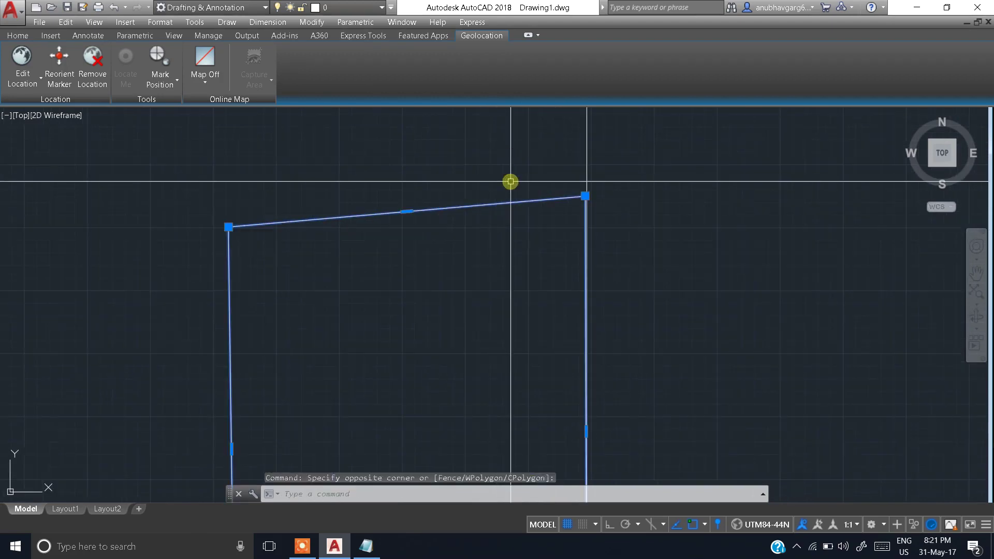
{"action": "type", "text": "ro"}
{"action": "key", "text": "Return"}
{"action": "scroll", "coordinate": [469, 298], "scroll_direction": "down", "scroll_amount": 6}
{"action": "scroll", "coordinate": [453, 333], "scroll_direction": "up", "scroll_amount": 2}
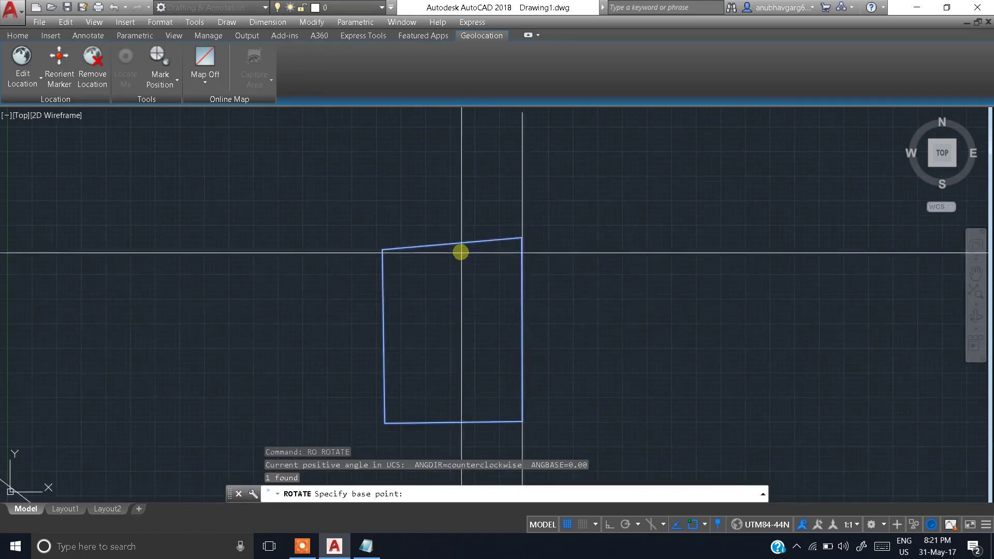
Step: Pick a pivot for the pending rotation, then cancel it
{"action": "left_click", "coordinate": [451, 331]}
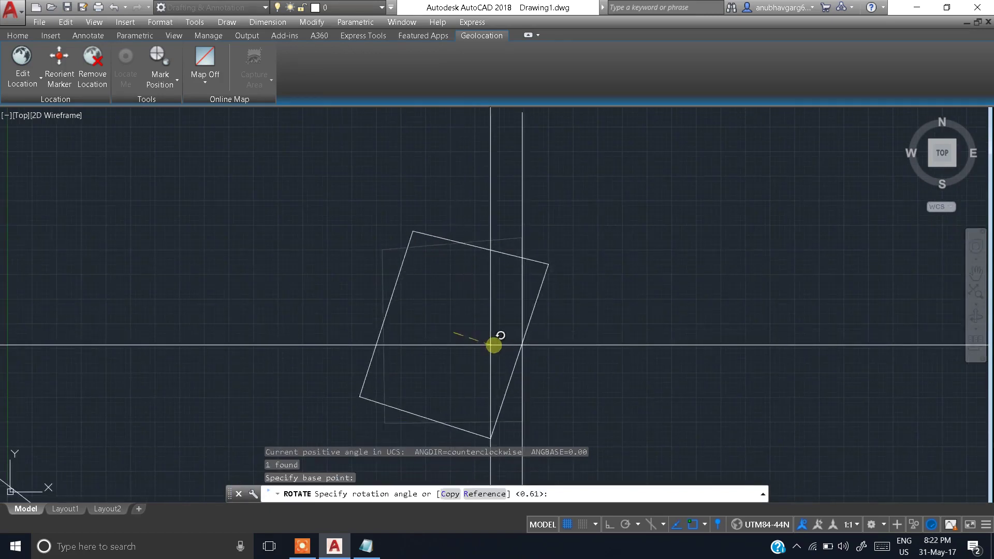
{"action": "scroll", "coordinate": [515, 331], "scroll_direction": "up", "scroll_amount": 2}
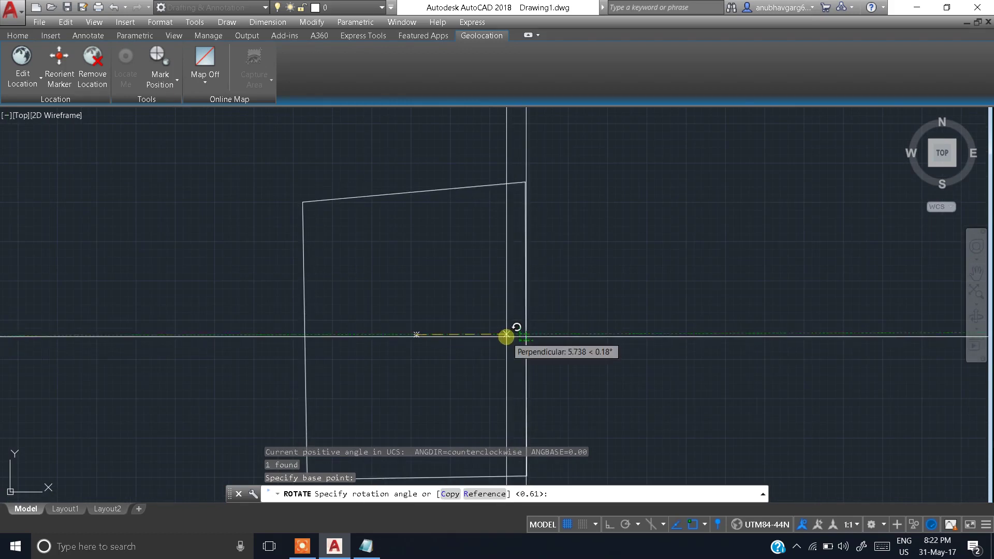
{"action": "key", "text": "Escape"}
{"action": "scroll", "coordinate": [513, 211], "scroll_direction": "up", "scroll_amount": 5}
{"action": "scroll", "coordinate": [505, 206], "scroll_direction": "up", "scroll_amount": 2}
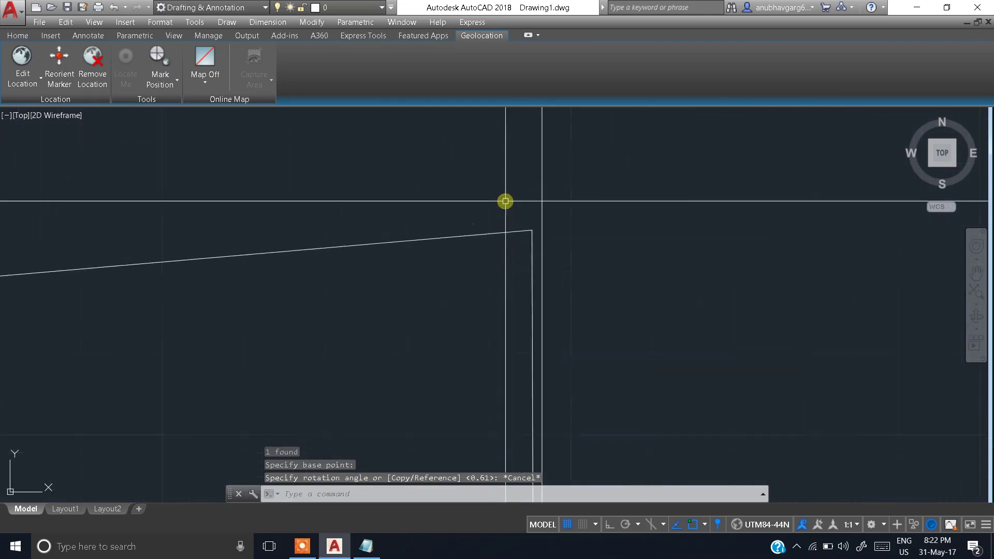
Step: Select the boundary, redraw, and make its lower-right corner grip hot
{"action": "left_click", "coordinate": [530, 215]}
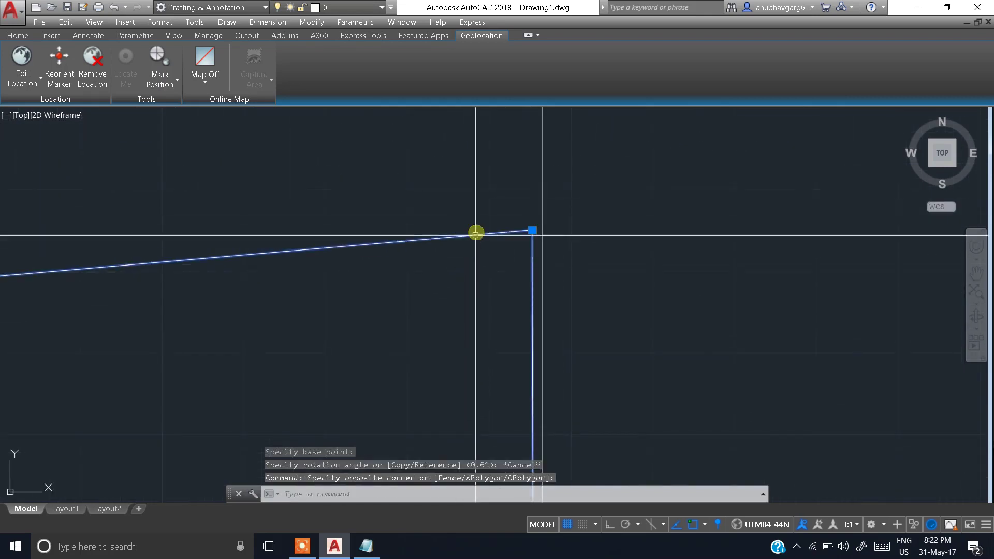
{"action": "type", "text": "r"}
{"action": "key", "text": "Return"}
{"action": "scroll", "coordinate": [484, 319], "scroll_direction": "down", "scroll_amount": 4}
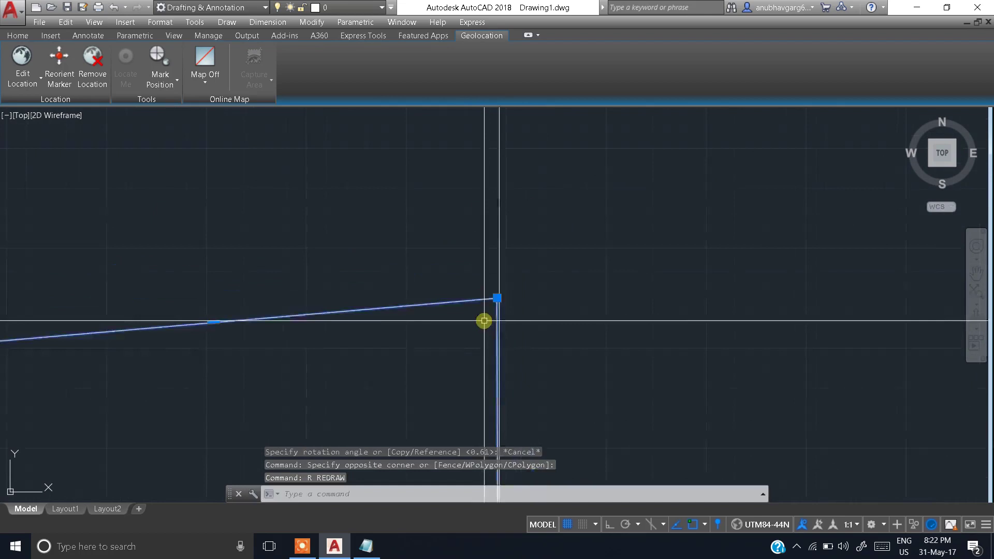
{"action": "scroll", "coordinate": [536, 254], "scroll_direction": "down", "scroll_amount": 2}
{"action": "scroll", "coordinate": [518, 290], "scroll_direction": "up", "scroll_amount": 6}
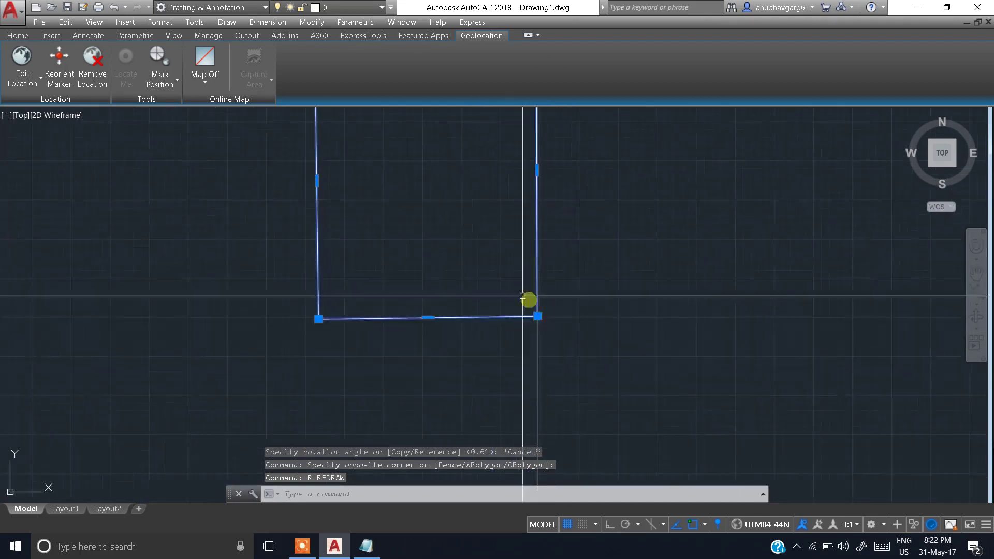
{"action": "left_click", "coordinate": [528, 340]}
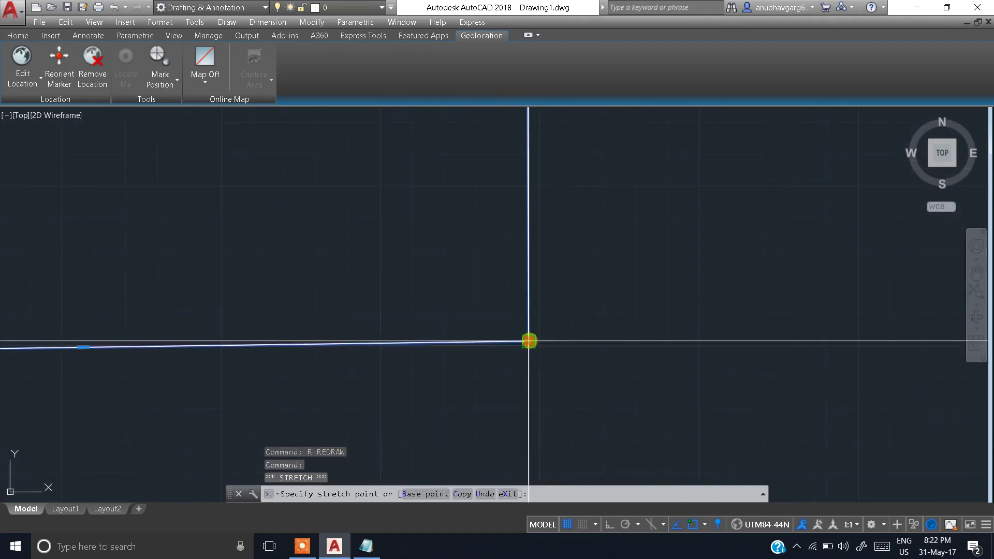
{"action": "key", "text": "space"}
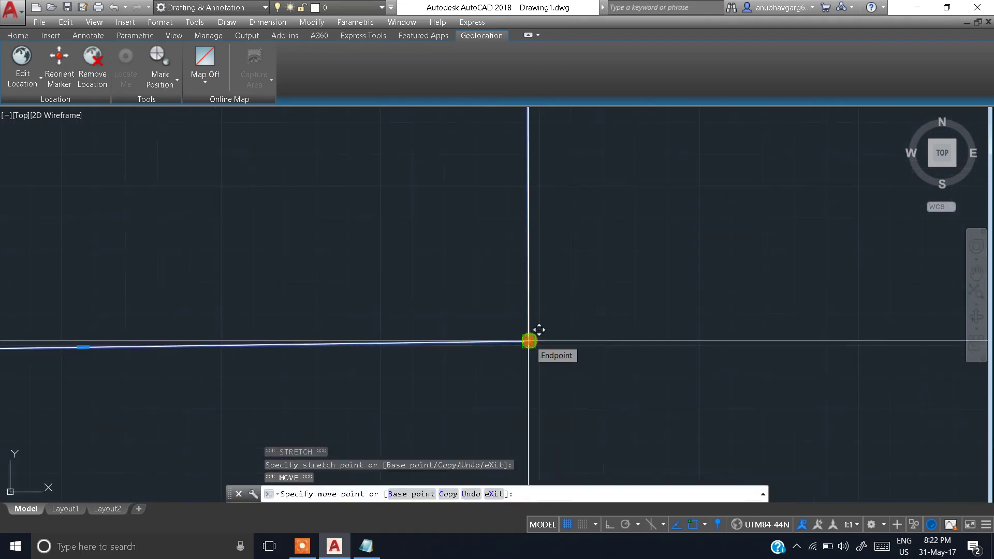
{"action": "key", "text": "space"}
{"action": "scroll", "coordinate": [470, 352], "scroll_direction": "down", "scroll_amount": 5}
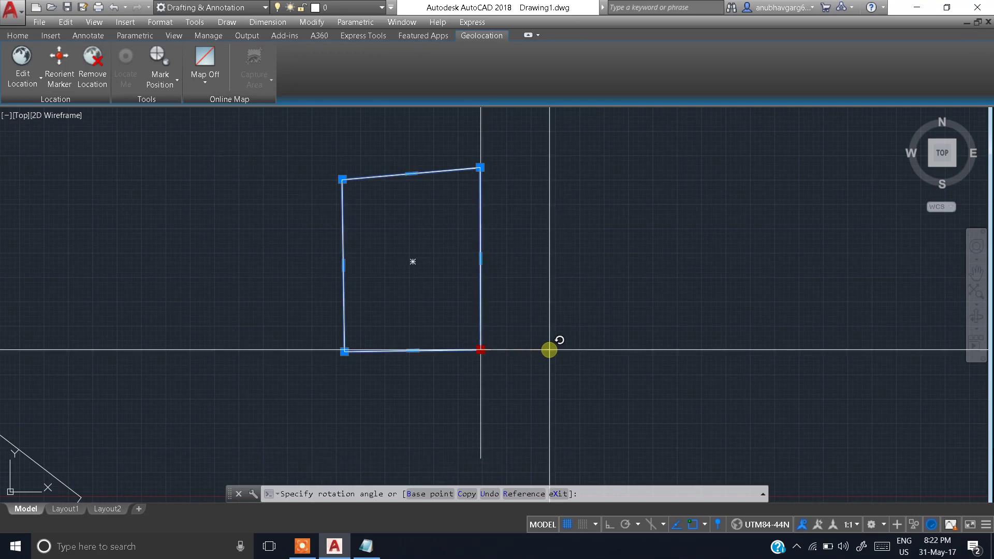
{"action": "left_click", "coordinate": [552, 350]}
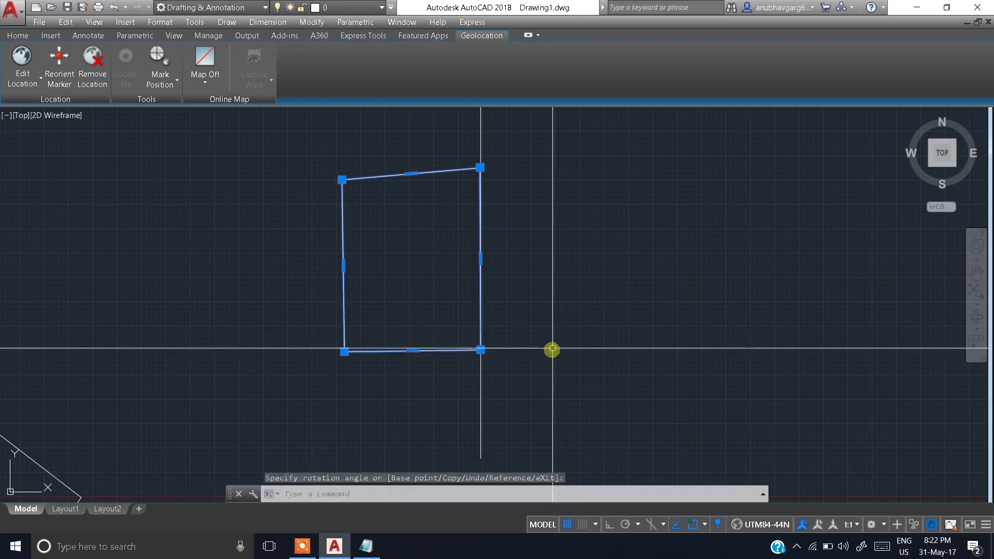
{"action": "scroll", "coordinate": [480, 166], "scroll_direction": "up", "scroll_amount": 5}
{"action": "key", "text": "Escape"}
{"action": "scroll", "coordinate": [528, 291], "scroll_direction": "down", "scroll_amount": 6}
{"action": "scroll", "coordinate": [444, 213], "scroll_direction": "up", "scroll_amount": 7}
{"action": "scroll", "coordinate": [500, 246], "scroll_direction": "down", "scroll_amount": 7}
{"action": "scroll", "coordinate": [486, 224], "scroll_direction": "up", "scroll_amount": 10}
{"action": "scroll", "coordinate": [508, 248], "scroll_direction": "down", "scroll_amount": 10}
{"action": "scroll", "coordinate": [497, 244], "scroll_direction": "up", "scroll_amount": 7}
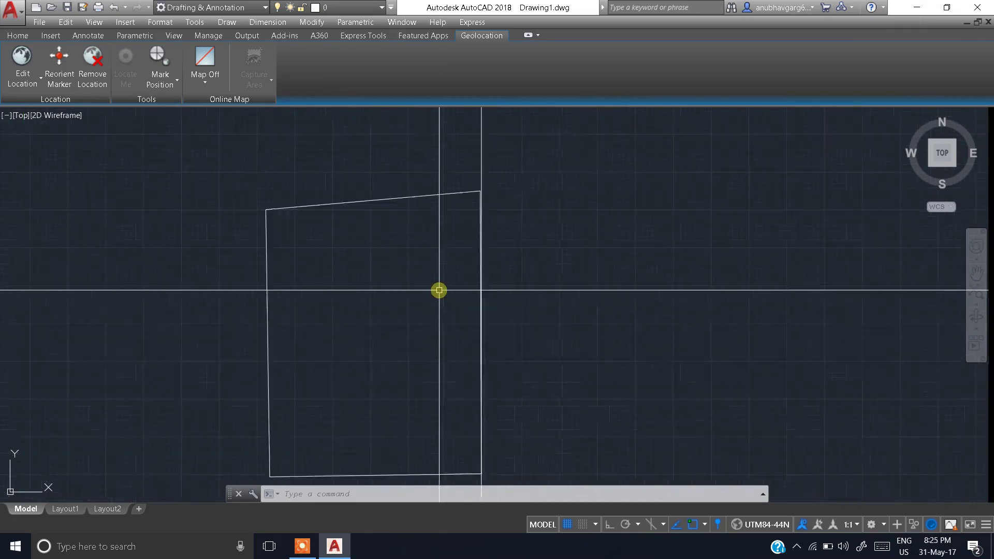
{"action": "scroll", "coordinate": [474, 304], "scroll_direction": "up", "scroll_amount": 2}
Step: Rotate the boundary with RO, pivoting at its lower-right corner
{"action": "type", "text": "RO"}
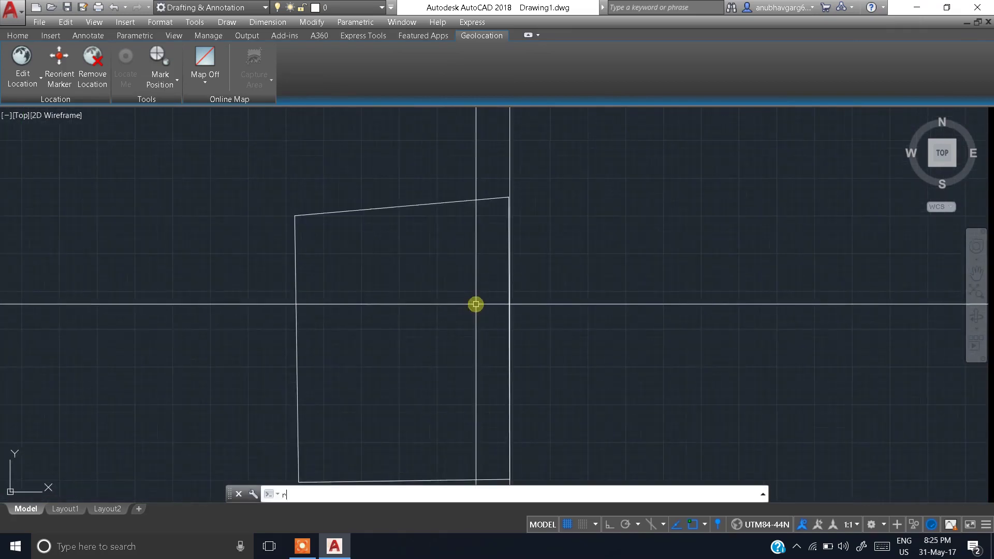
{"action": "key", "text": "Return"}
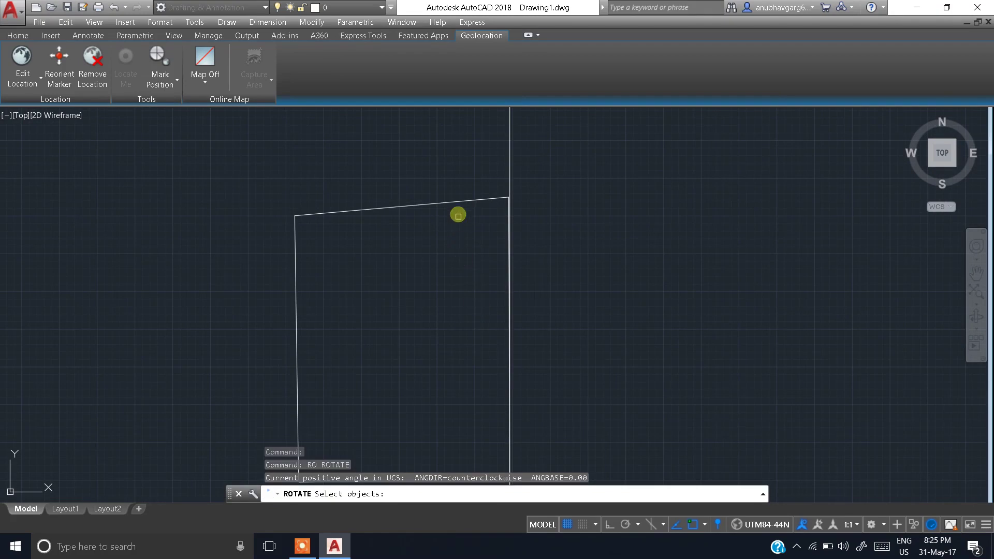
{"action": "left_click", "coordinate": [460, 204]}
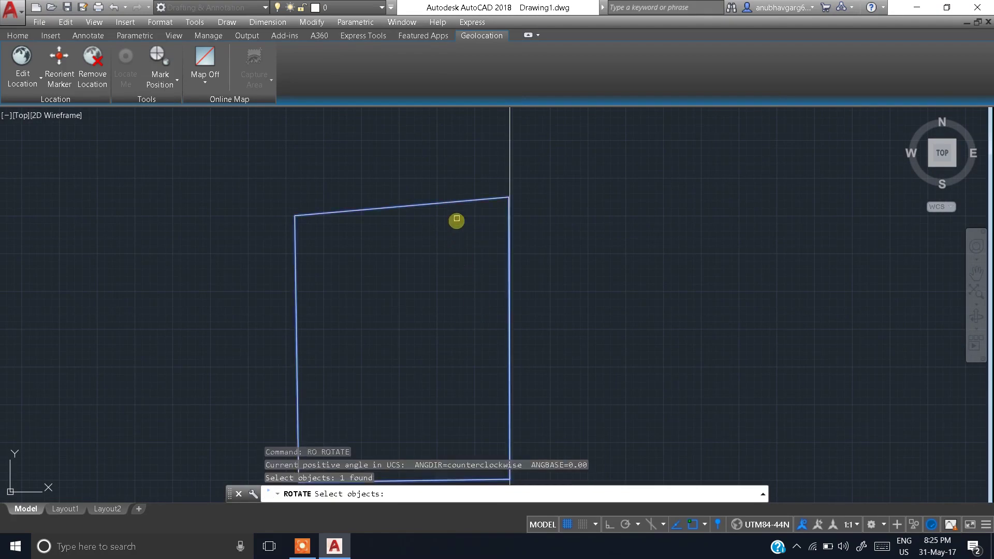
{"action": "key", "text": "Return"}
{"action": "middle_click_drag", "start_coordinate": [442, 341], "coordinate": [424, 276]}
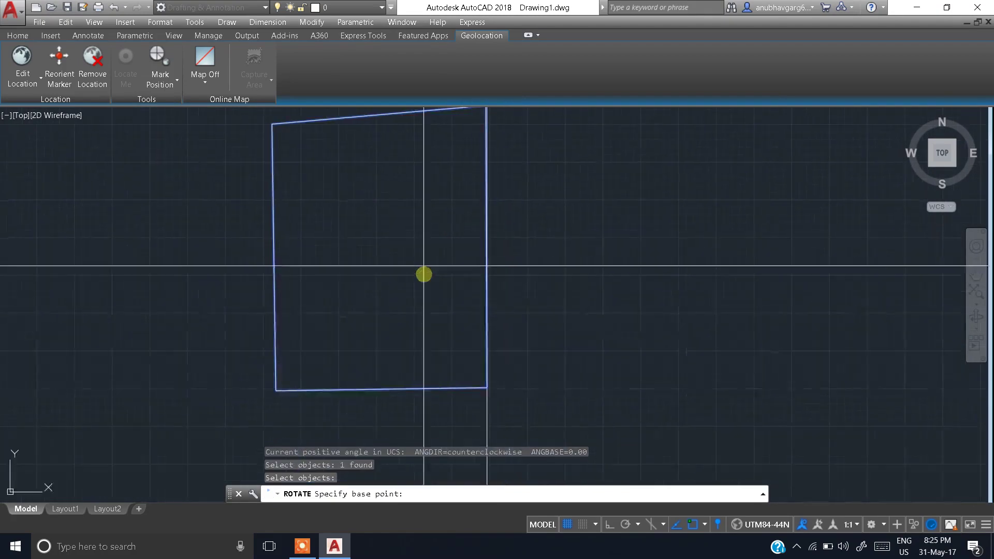
{"action": "scroll", "coordinate": [465, 387], "scroll_direction": "up", "scroll_amount": 5}
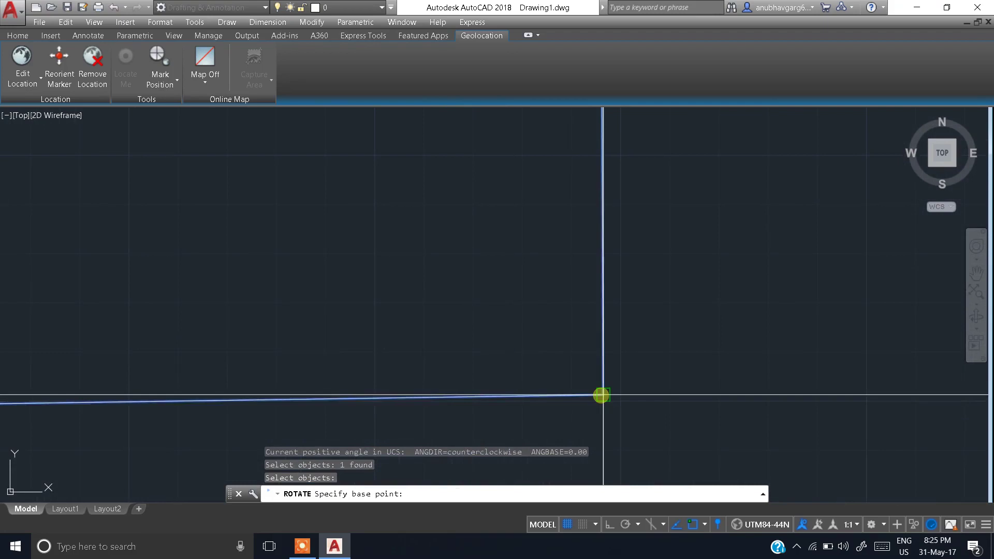
{"action": "left_click", "coordinate": [602, 395]}
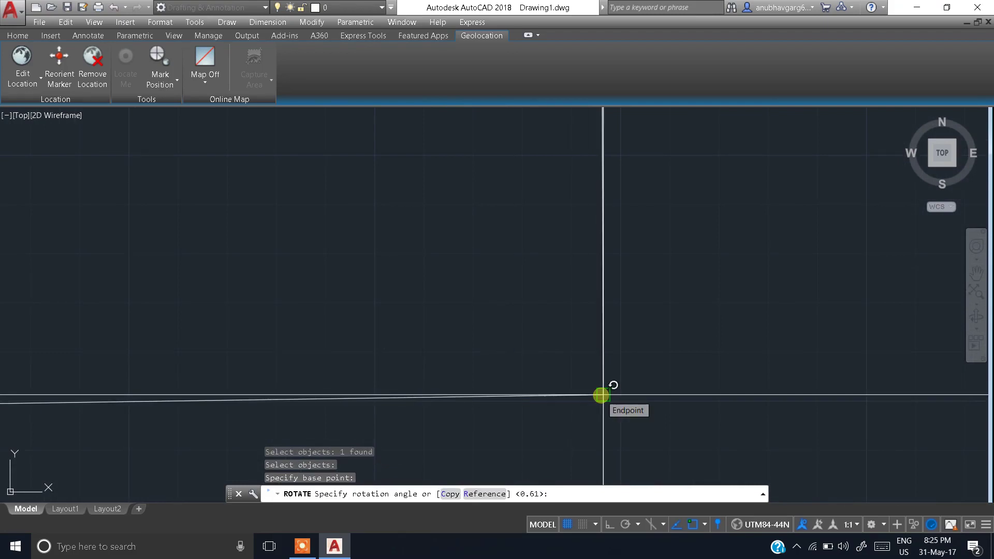
Step: Define the reference angle from the lower-right corner to a second boundary point
{"action": "type", "text": "r"}
{"action": "key", "text": "Return"}
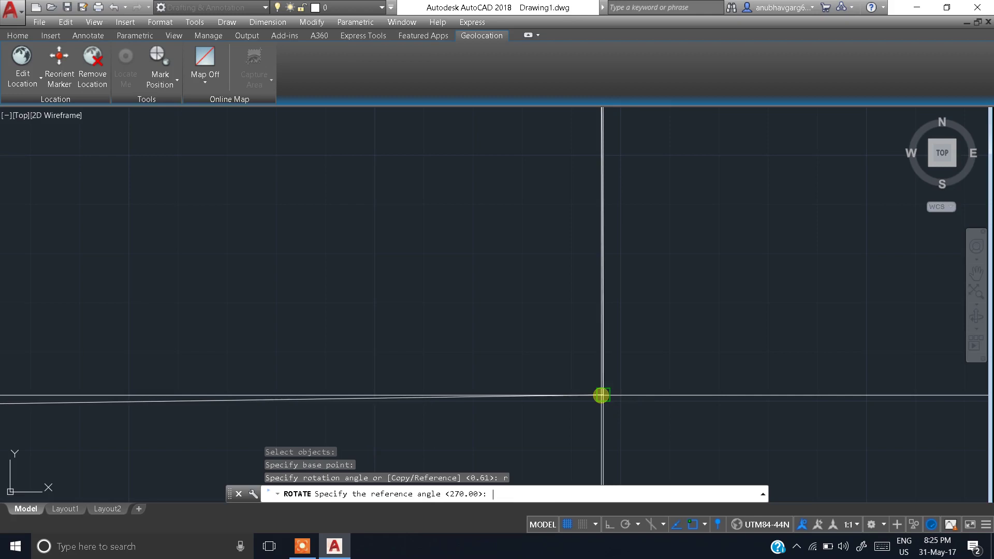
{"action": "left_click", "coordinate": [602, 394]}
{"action": "scroll", "coordinate": [623, 250], "scroll_direction": "down", "scroll_amount": 5}
{"action": "scroll", "coordinate": [512, 171], "scroll_direction": "up", "scroll_amount": 5}
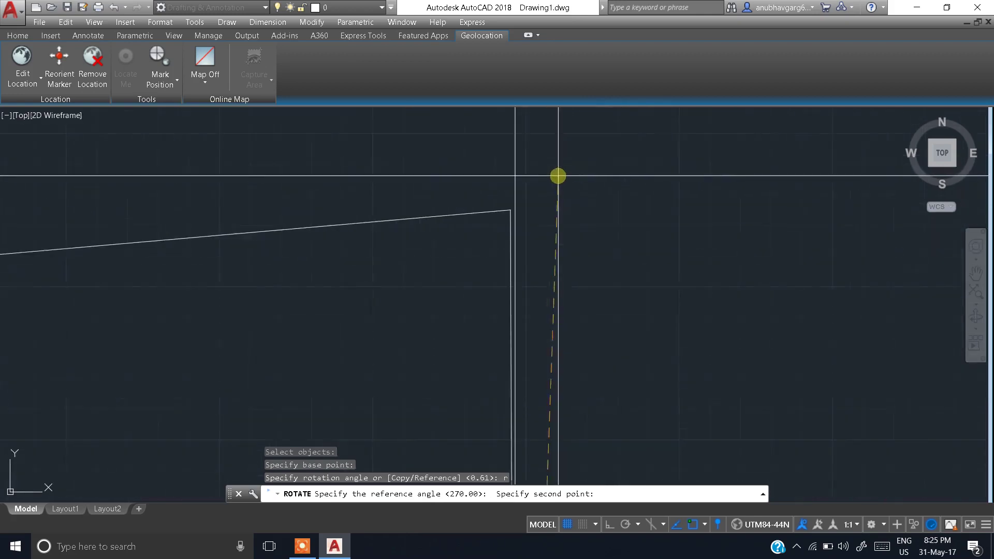
{"action": "left_click", "coordinate": [515, 263]}
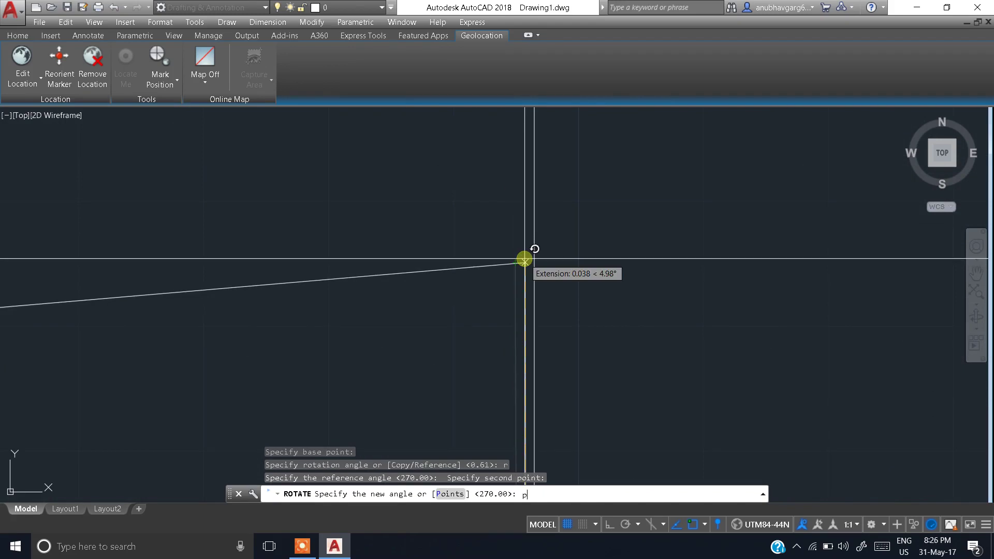
Step: Set the new angle by points, ending at the vertical line's top endpoint
{"action": "key", "text": "Return"}
{"action": "mouse_move", "coordinate": [526, 259]}
{"action": "middle_mouse_down"}
{"action": "mouse_move", "coordinate": [535, 342]}
{"action": "mouse_move", "coordinate": [533, 125]}
{"action": "middle_mouse_up"}
{"action": "scroll", "coordinate": [544, 297], "scroll_direction": "down", "scroll_amount": 6}
{"action": "middle_click_drag", "start_coordinate": [544, 332], "coordinate": [550, 242]}
{"action": "scroll", "coordinate": [552, 269], "scroll_direction": "up", "scroll_amount": 8}
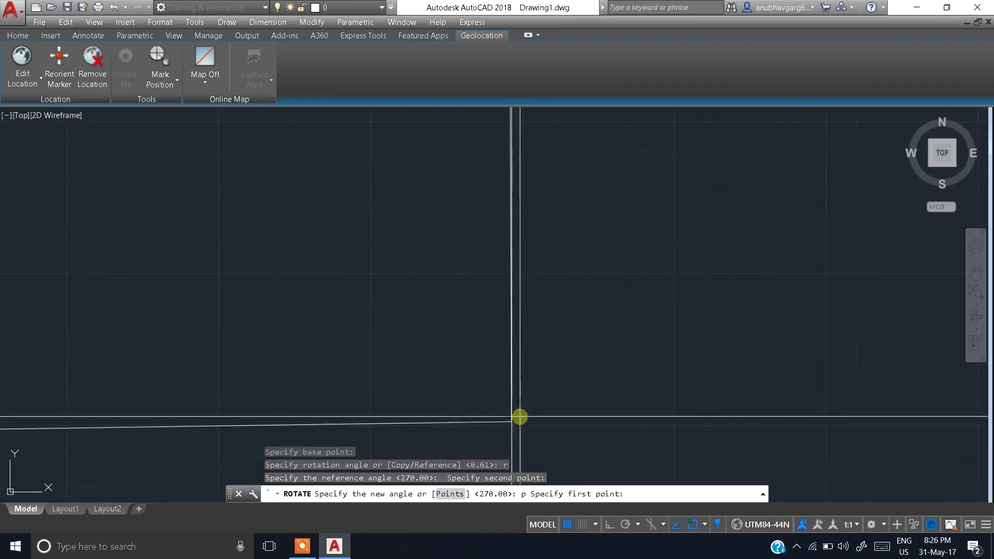
{"action": "scroll", "coordinate": [582, 297], "scroll_direction": "down", "scroll_amount": 8}
{"action": "middle_click_drag", "start_coordinate": [580, 295], "coordinate": [553, 397]}
{"action": "scroll", "coordinate": [555, 233], "scroll_direction": "up", "scroll_amount": 2}
{"action": "scroll", "coordinate": [555, 233], "scroll_direction": "up", "scroll_amount": 4}
{"action": "scroll", "coordinate": [552, 216], "scroll_direction": "down", "scroll_amount": 6}
{"action": "middle_click_drag", "start_coordinate": [543, 238], "coordinate": [533, 346]}
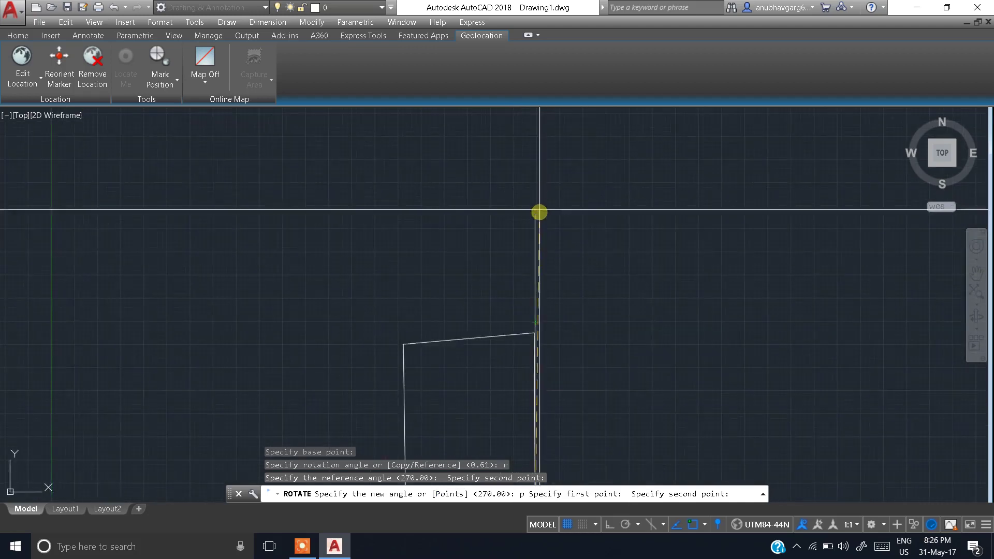
{"action": "left_click", "coordinate": [536, 216]}
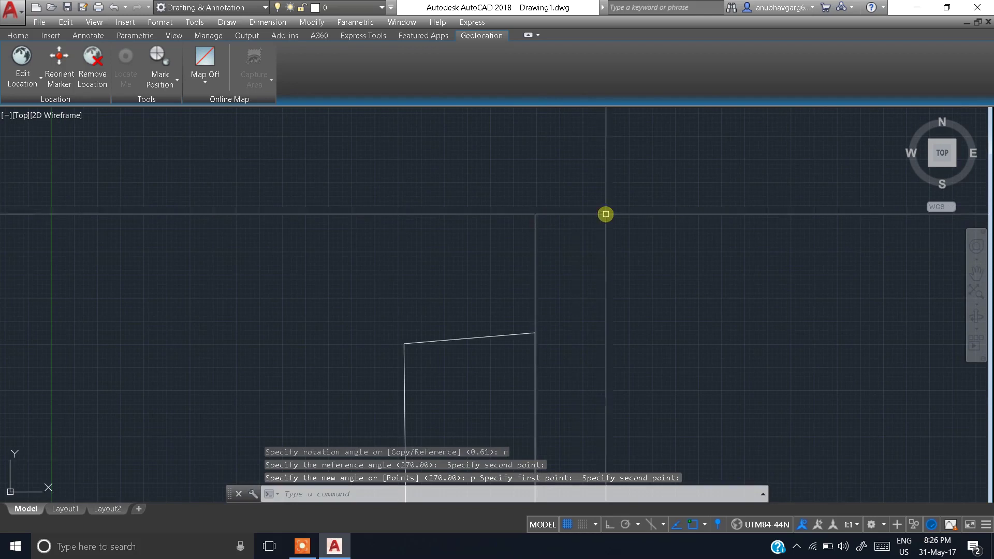
Step: Crossing-select the vertical reference line beside the rotated plot outline and erase it
{"action": "scroll", "coordinate": [605, 214], "scroll_direction": "down", "scroll_amount": 2}
{"action": "scroll", "coordinate": [561, 238], "scroll_direction": "up", "scroll_amount": 8}
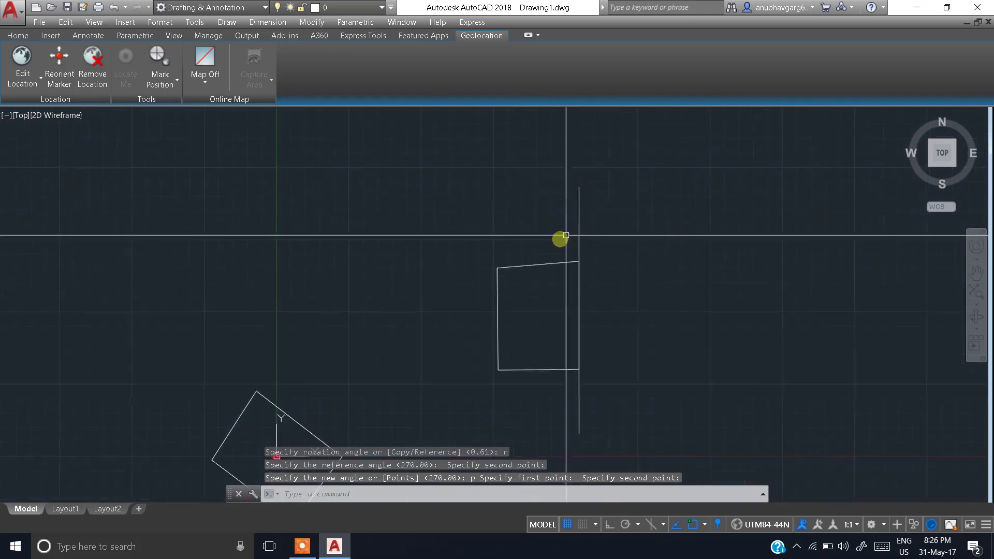
{"action": "scroll", "coordinate": [584, 282], "scroll_direction": "down", "scroll_amount": 2}
{"action": "middle_click_drag", "start_coordinate": [584, 282], "coordinate": [486, 213]}
{"action": "scroll", "coordinate": [527, 225], "scroll_direction": "up", "scroll_amount": 6}
{"action": "scroll", "coordinate": [527, 226], "scroll_direction": "down", "scroll_amount": 4}
{"action": "scroll", "coordinate": [534, 316], "scroll_direction": "down", "scroll_amount": 4}
{"action": "middle_click_drag", "start_coordinate": [534, 310], "coordinate": [526, 181]}
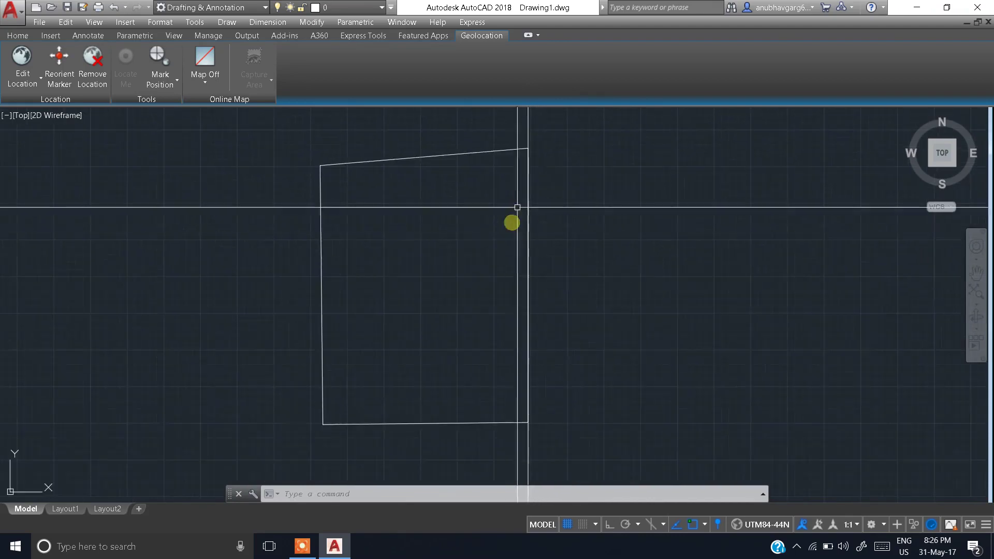
{"action": "scroll", "coordinate": [482, 279], "scroll_direction": "down", "scroll_amount": 4}
{"action": "middle_click_drag", "start_coordinate": [484, 295], "coordinate": [496, 254]}
{"action": "scroll", "coordinate": [497, 297], "scroll_direction": "up", "scroll_amount": 4}
{"action": "scroll", "coordinate": [517, 326], "scroll_direction": "down", "scroll_amount": 4}
{"action": "scroll", "coordinate": [523, 323], "scroll_direction": "up", "scroll_amount": 2}
{"action": "left_click", "coordinate": [569, 414]}
{"action": "left_click", "coordinate": [485, 441]}
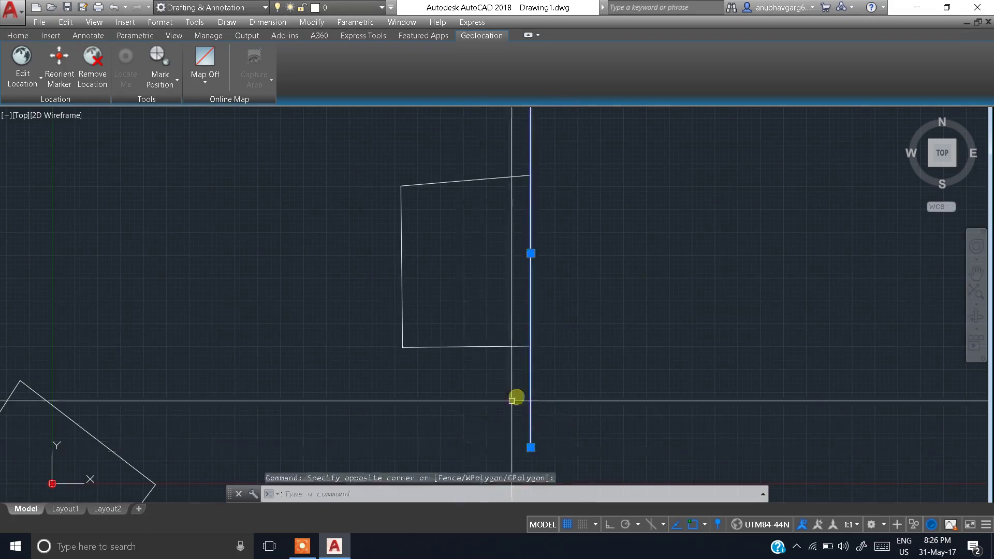
{"action": "type", "text": "e"}
{"action": "key", "text": "Return"}
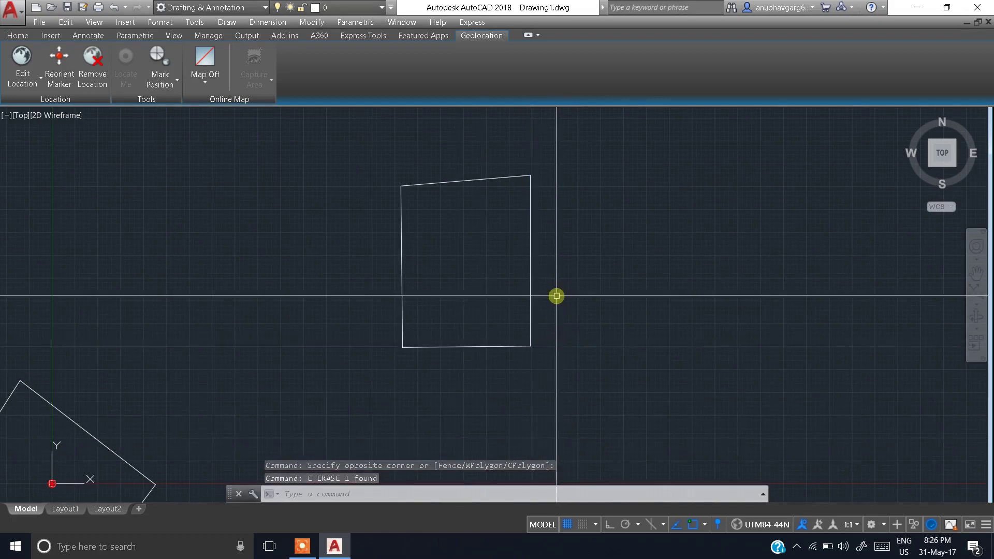
{"action": "scroll", "coordinate": [555, 295], "scroll_direction": "down", "scroll_amount": 5}
{"action": "scroll", "coordinate": [559, 300], "scroll_direction": "up", "scroll_amount": 5}
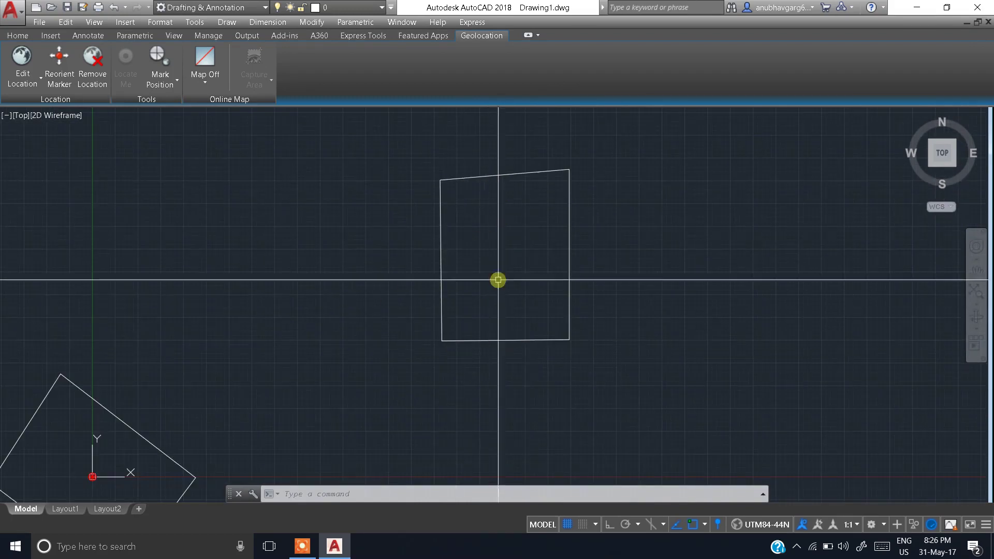
{"action": "scroll", "coordinate": [495, 346], "scroll_direction": "down", "scroll_amount": 4}
{"action": "mouse_move", "coordinate": [495, 346]}
{"action": "middle_mouse_down"}
{"action": "mouse_move", "coordinate": [544, 293]}
{"action": "mouse_move", "coordinate": [517, 317]}
{"action": "middle_mouse_up"}
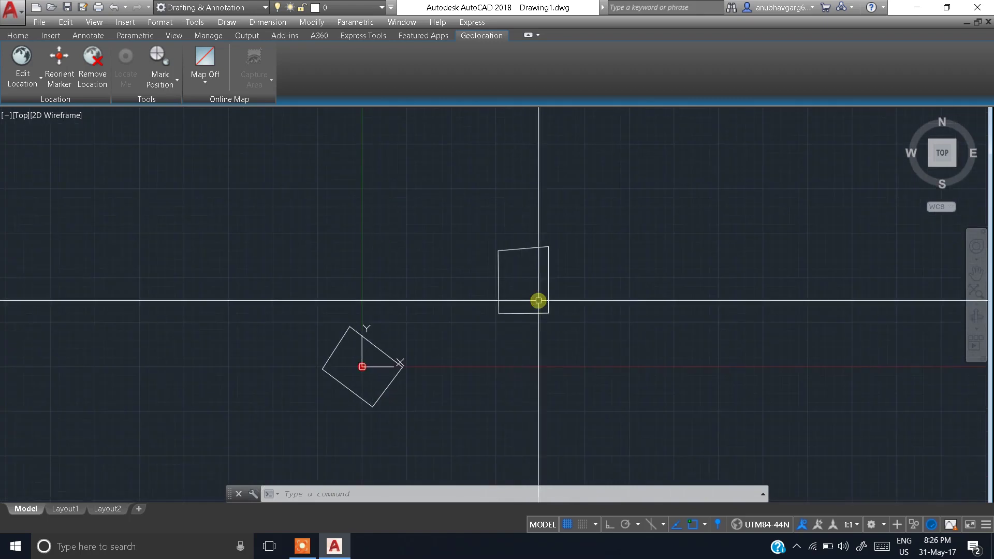
{"action": "scroll", "coordinate": [538, 300], "scroll_direction": "up", "scroll_amount": 4}
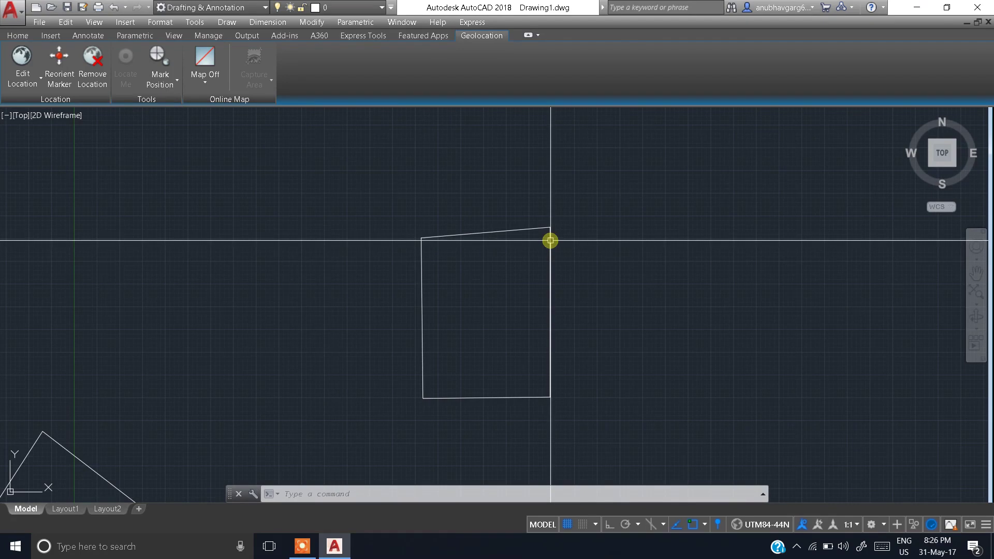
{"action": "scroll", "coordinate": [550, 240], "scroll_direction": "down", "scroll_amount": 2}
{"action": "middle_click_drag", "start_coordinate": [360, 369], "coordinate": [445, 260]}
{"action": "scroll", "coordinate": [358, 325], "scroll_direction": "up", "scroll_amount": 4}
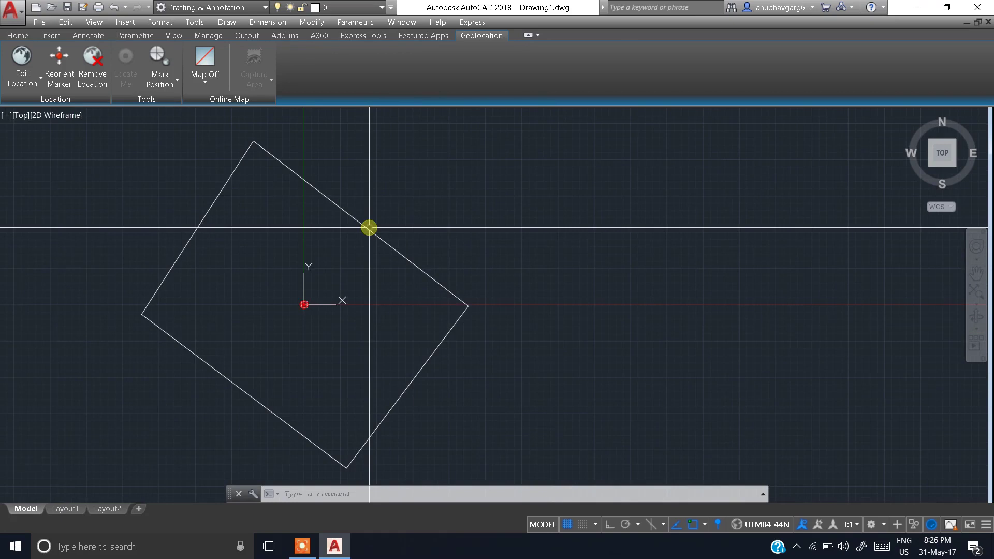
{"action": "scroll", "coordinate": [435, 313], "scroll_direction": "down", "scroll_amount": 3}
{"action": "middle_click_drag", "start_coordinate": [435, 313], "coordinate": [318, 366]}
{"action": "scroll", "coordinate": [453, 202], "scroll_direction": "up", "scroll_amount": 2}
{"action": "scroll", "coordinate": [461, 224], "scroll_direction": "down", "scroll_amount": 2}
{"action": "middle_click_drag", "start_coordinate": [461, 224], "coordinate": [426, 222]}
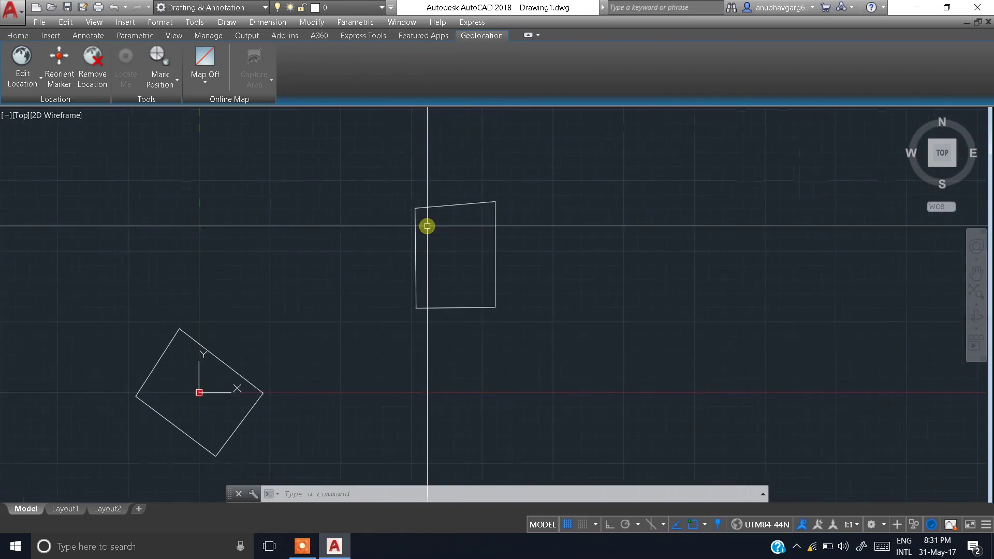
{"action": "scroll", "coordinate": [428, 232], "scroll_direction": "up", "scroll_amount": 3}
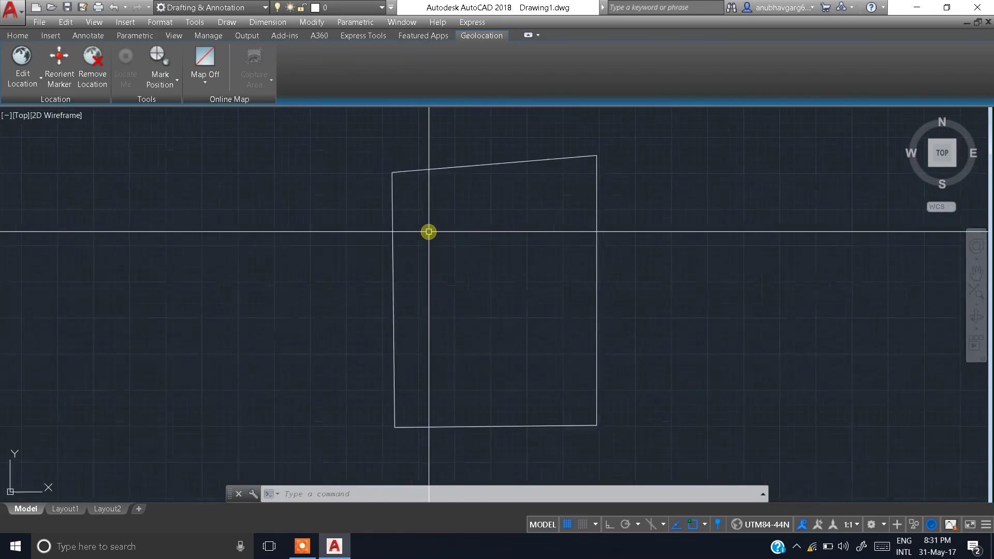
{"action": "scroll", "coordinate": [497, 266], "scroll_direction": "down", "scroll_amount": 4}
{"action": "scroll", "coordinate": [444, 257], "scroll_direction": "up", "scroll_amount": 4}
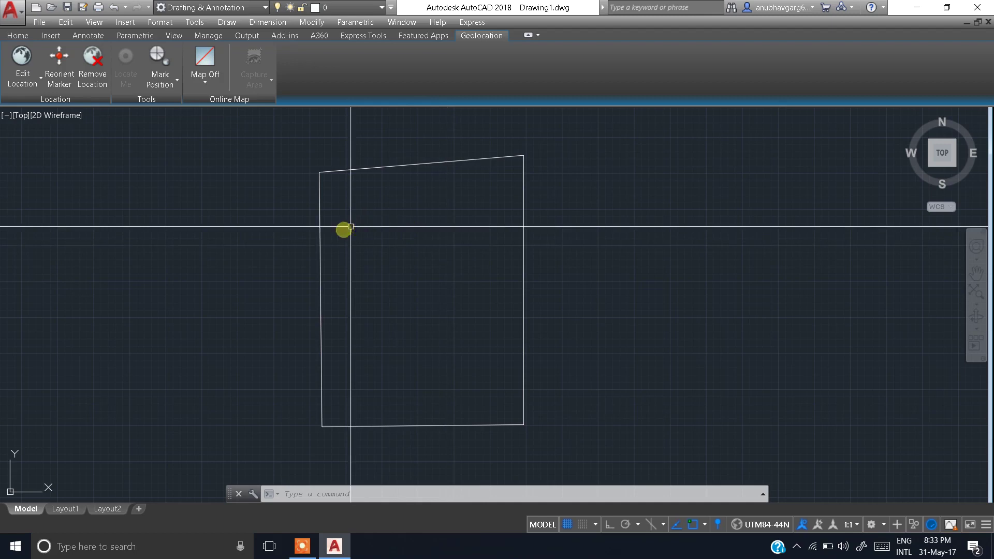
{"action": "left_click", "coordinate": [320, 242]}
{"action": "scroll", "coordinate": [348, 237], "scroll_direction": "up", "scroll_amount": 2}
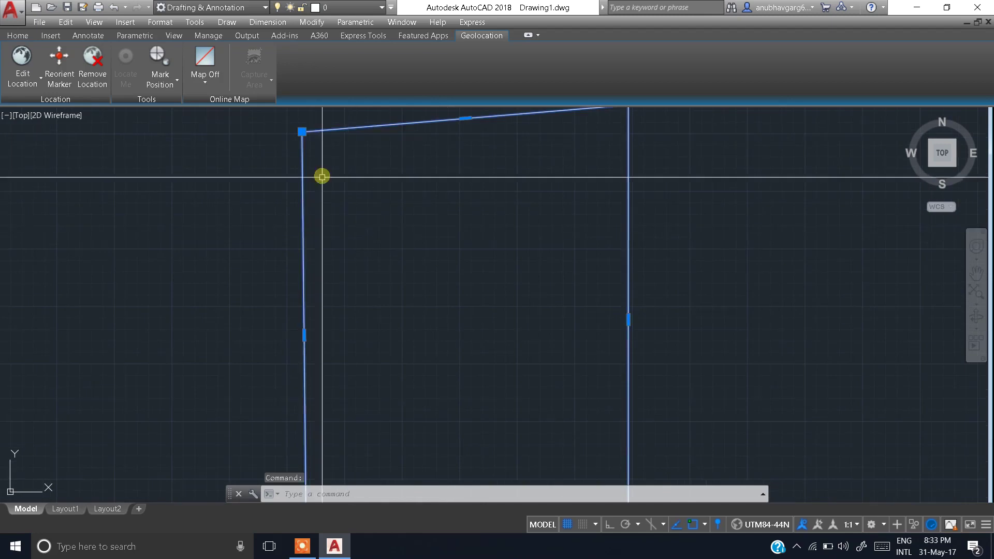
{"action": "scroll", "coordinate": [337, 291], "scroll_direction": "down", "scroll_amount": 2}
{"action": "middle_click_drag", "start_coordinate": [337, 291], "coordinate": [356, 247]}
{"action": "scroll", "coordinate": [356, 247], "scroll_direction": "up", "scroll_amount": 2}
{"action": "scroll", "coordinate": [357, 243], "scroll_direction": "down", "scroll_amount": 2}
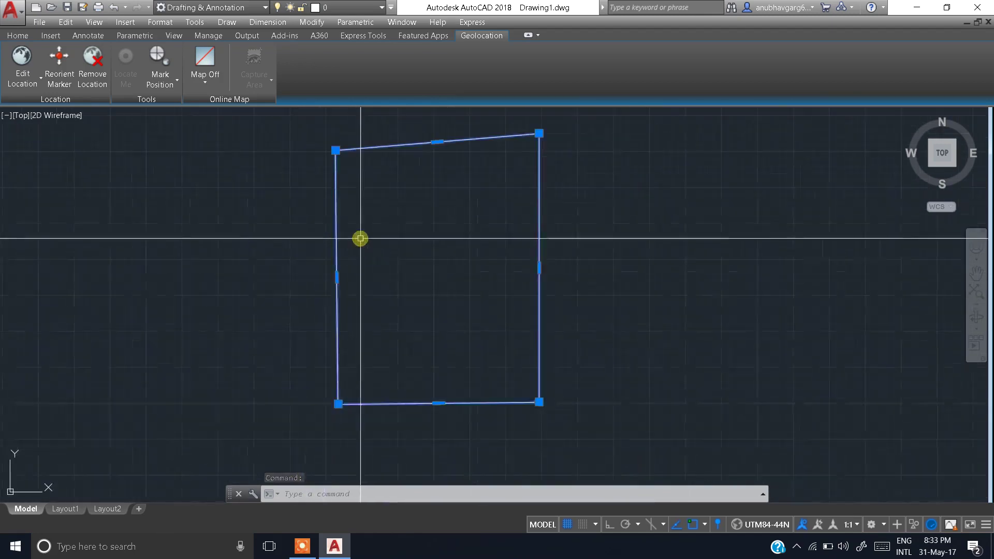
{"action": "mouse_move", "coordinate": [335, 150]}
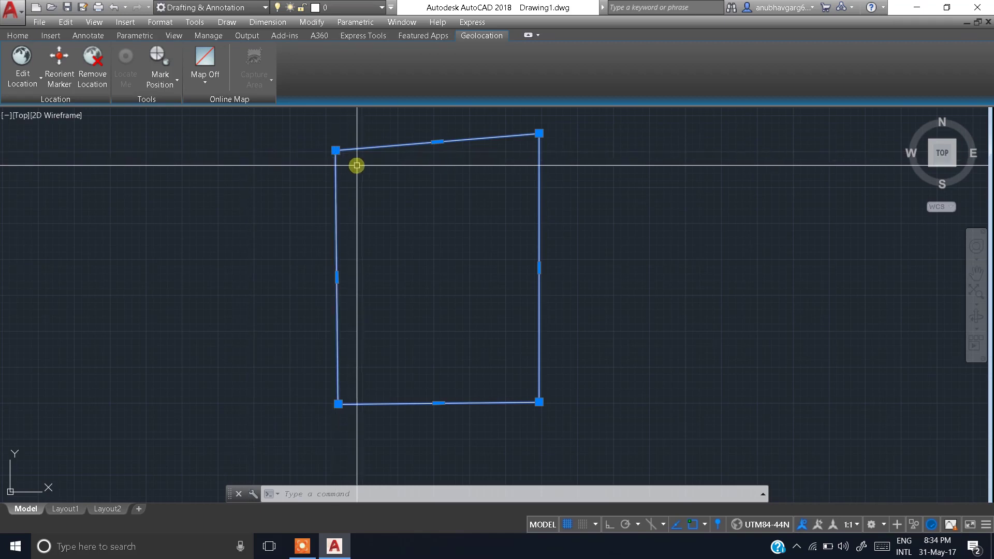
{"action": "middle_click_drag", "start_coordinate": [585, 219], "coordinate": [541, 230]}
{"action": "key", "text": "Escape"}
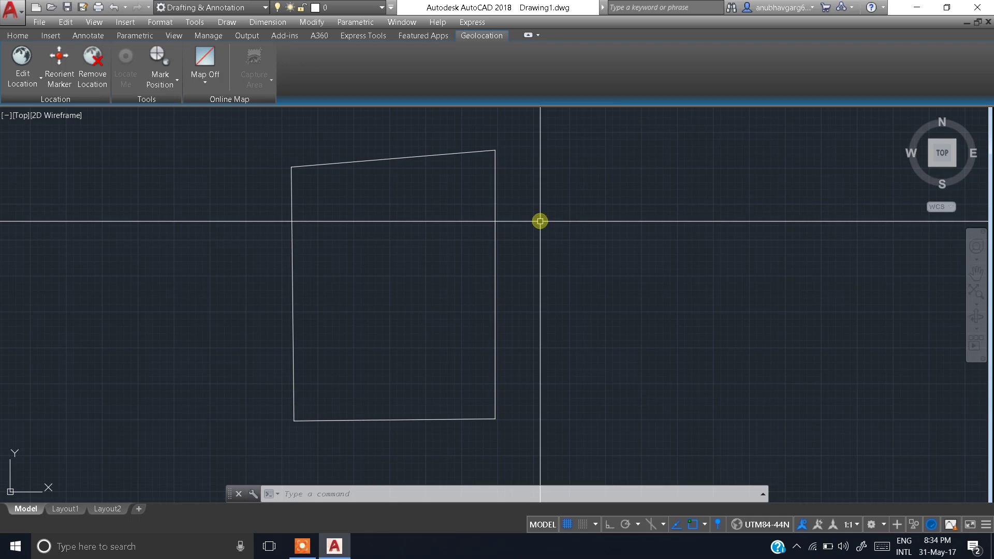
Step: Explode the plot boundary rectangle with X into separate lines
{"action": "left_click", "coordinate": [498, 220]}
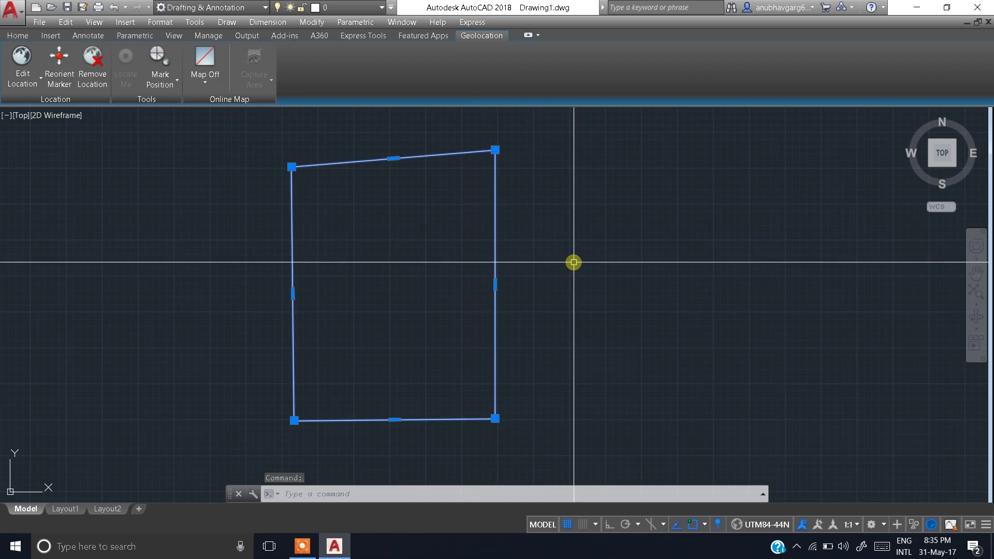
{"action": "type", "text": "x"}
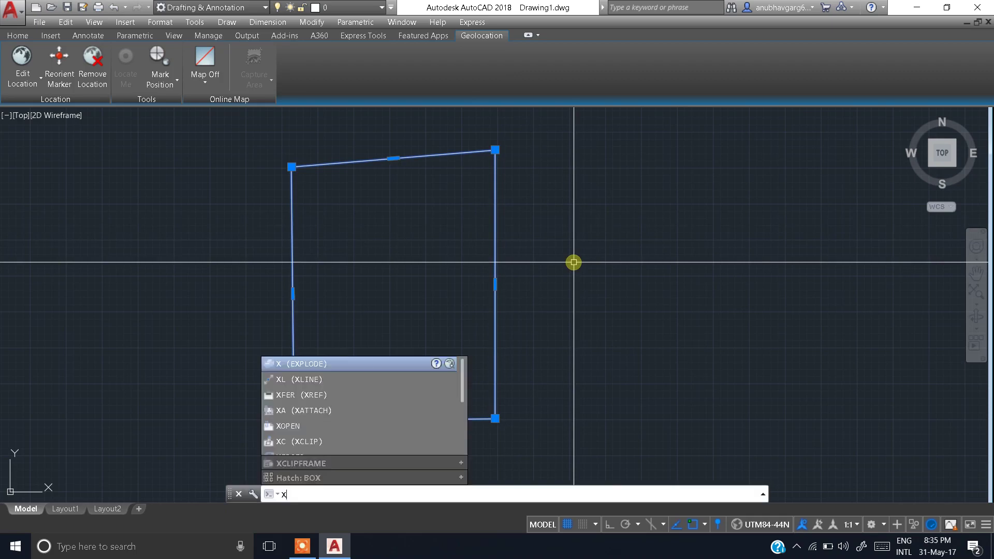
{"action": "key", "text": "Return"}
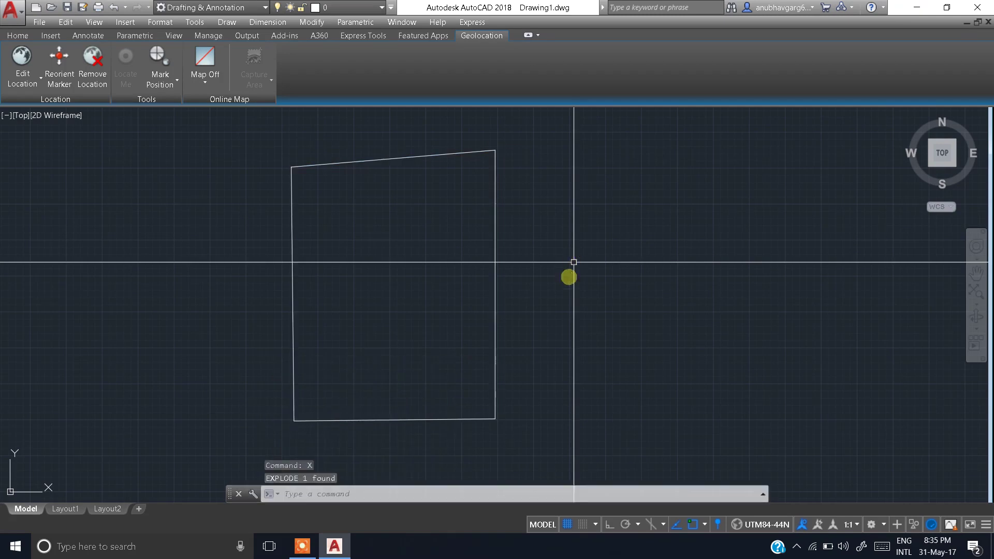
Step: Confirm the right and top edges are now individual lines
{"action": "left_click", "coordinate": [495, 224]}
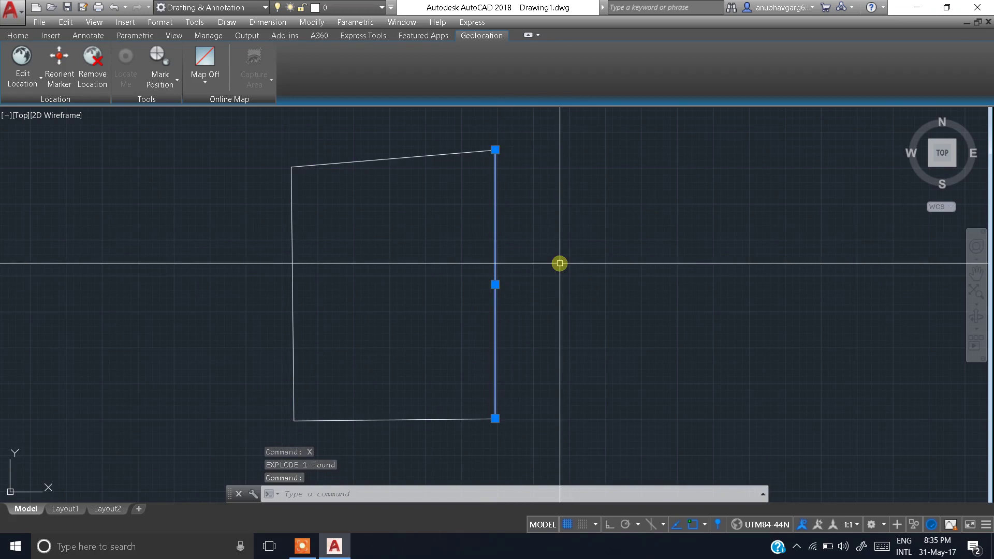
{"action": "key", "text": "Escape"}
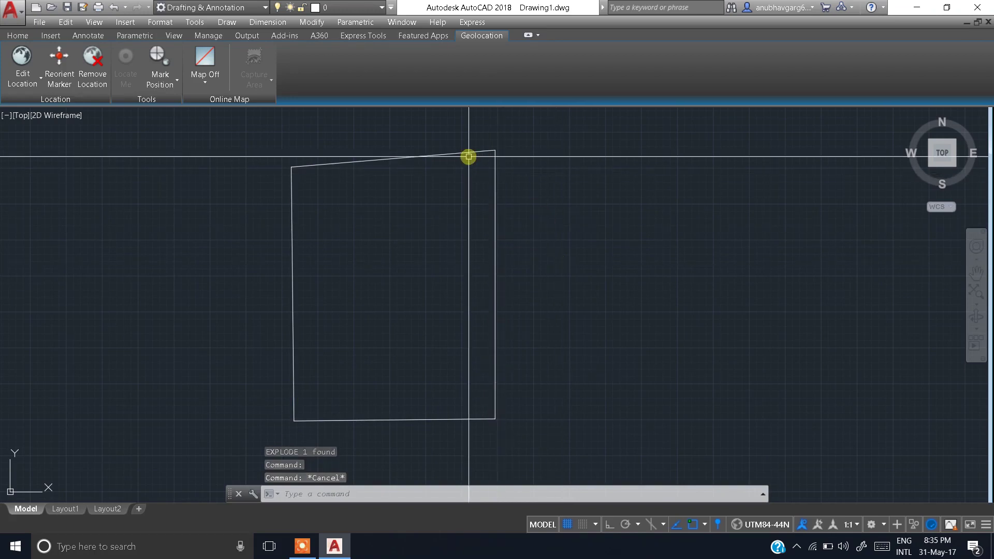
{"action": "left_click", "coordinate": [467, 155]}
{"action": "key", "text": "Escape"}
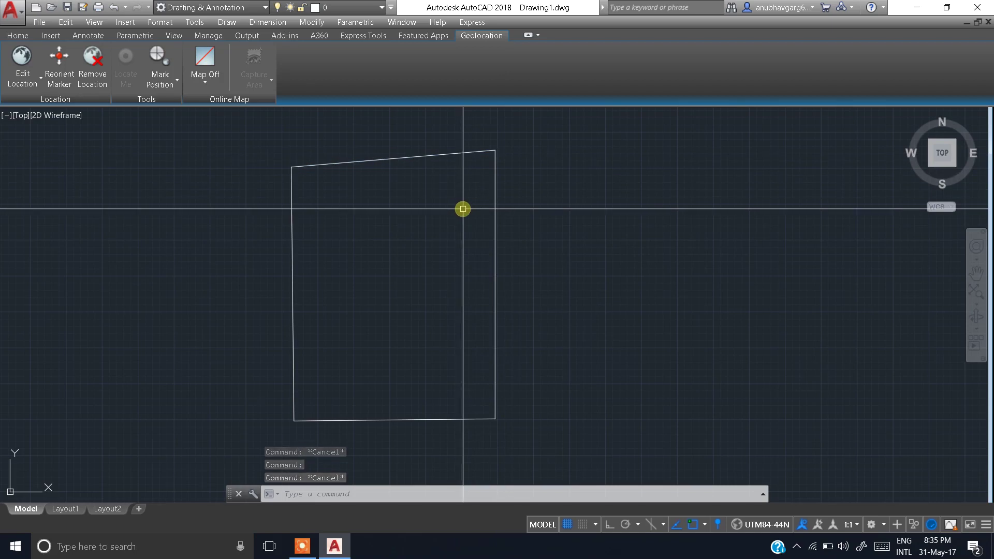
{"action": "type", "text": "bFFSET"}
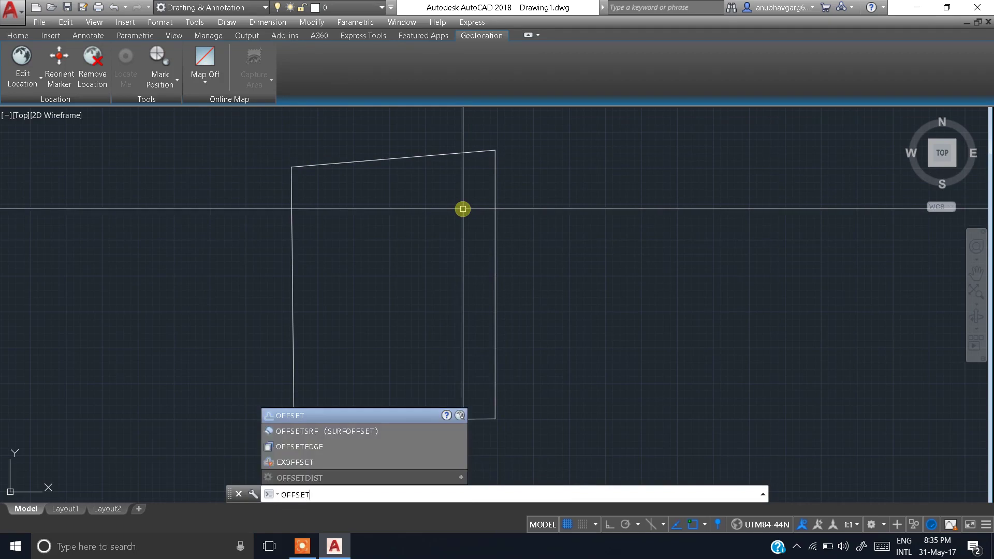
Step: Offset the right and left plot edges 0.75 inward
{"action": "key", "text": "Return"}
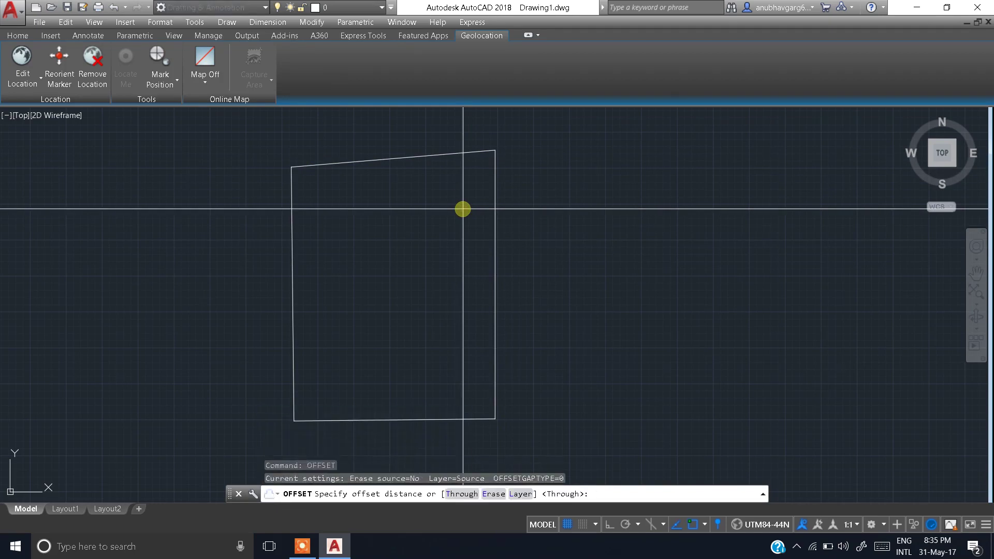
{"action": "type", "text": "0.750"}
{"action": "key", "text": "Return"}
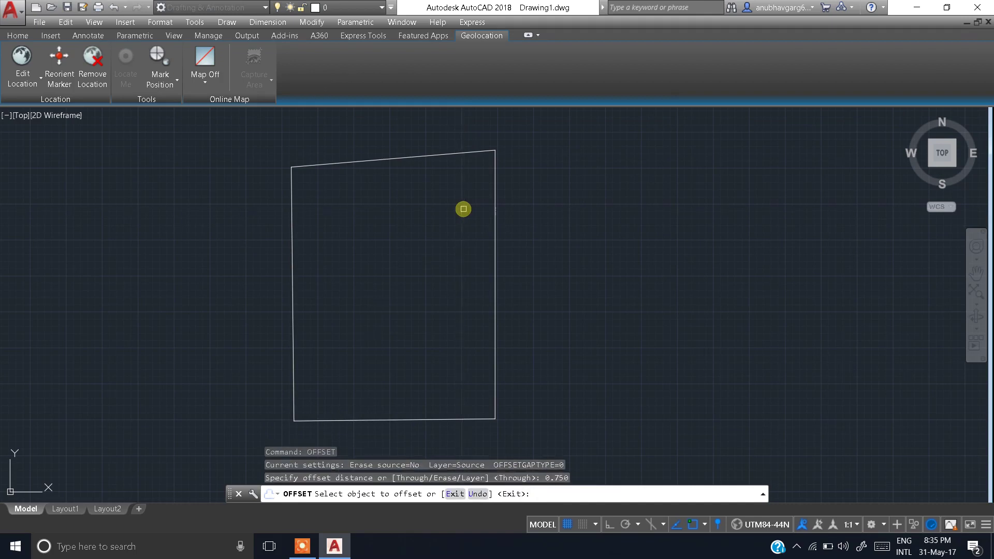
{"action": "left_click", "coordinate": [496, 230]}
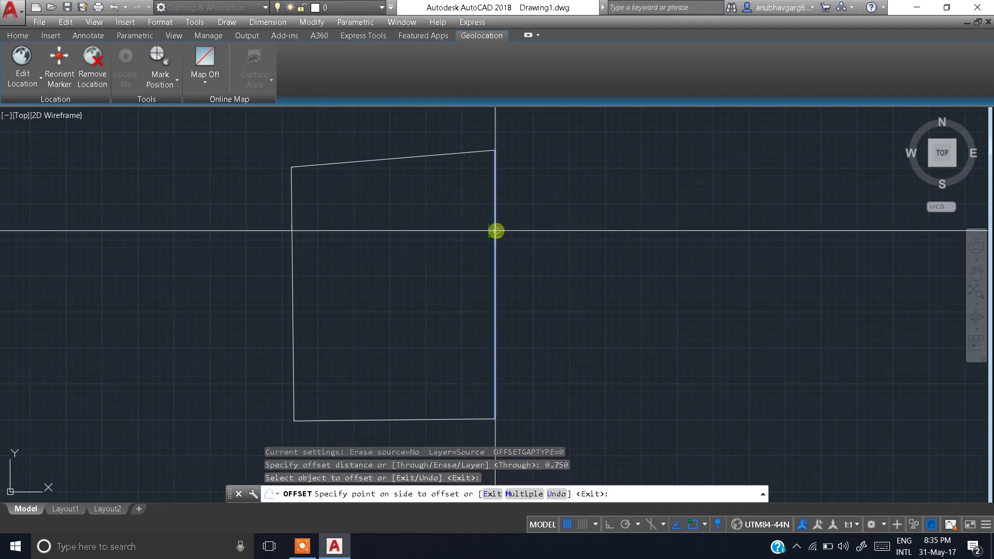
{"action": "left_click", "coordinate": [440, 246]}
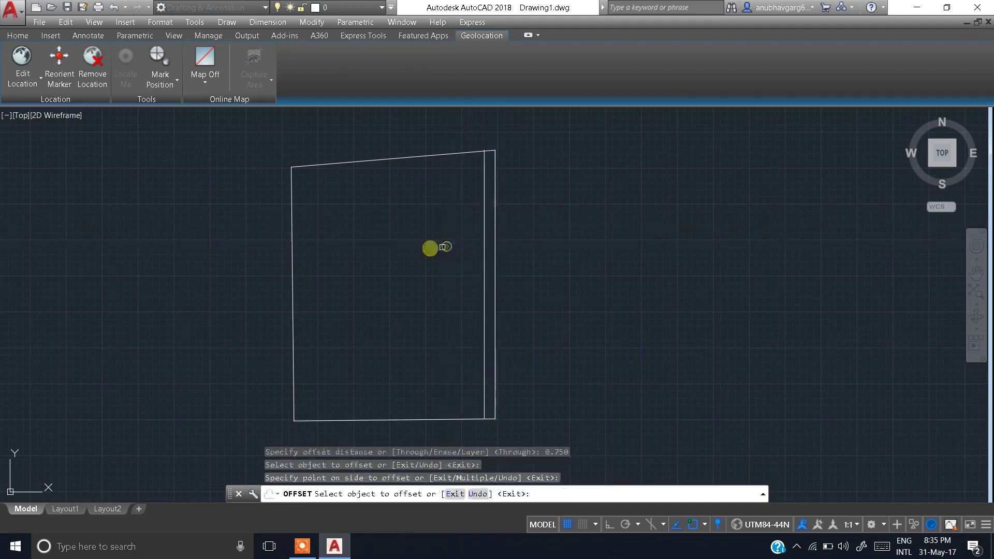
{"action": "left_click", "coordinate": [294, 259]}
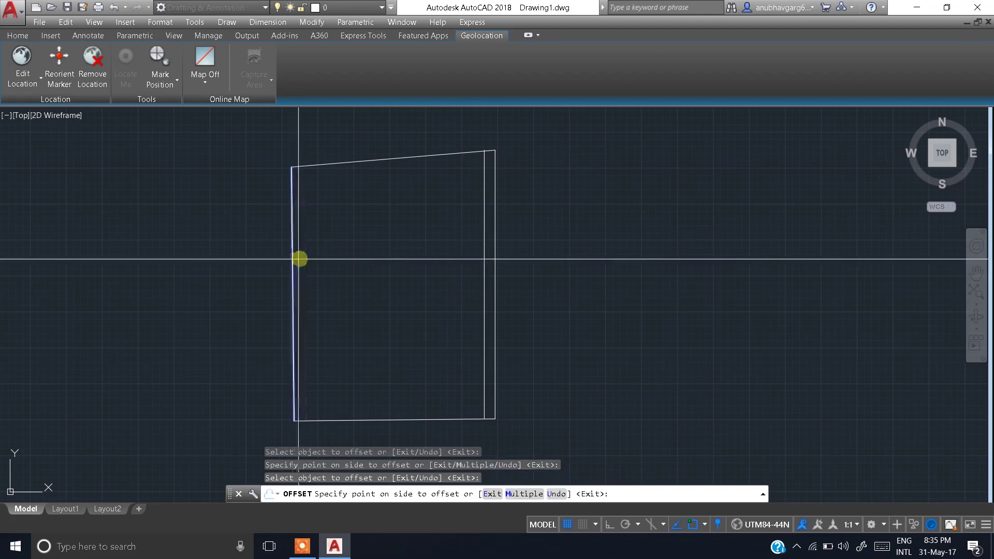
{"action": "left_click", "coordinate": [336, 258]}
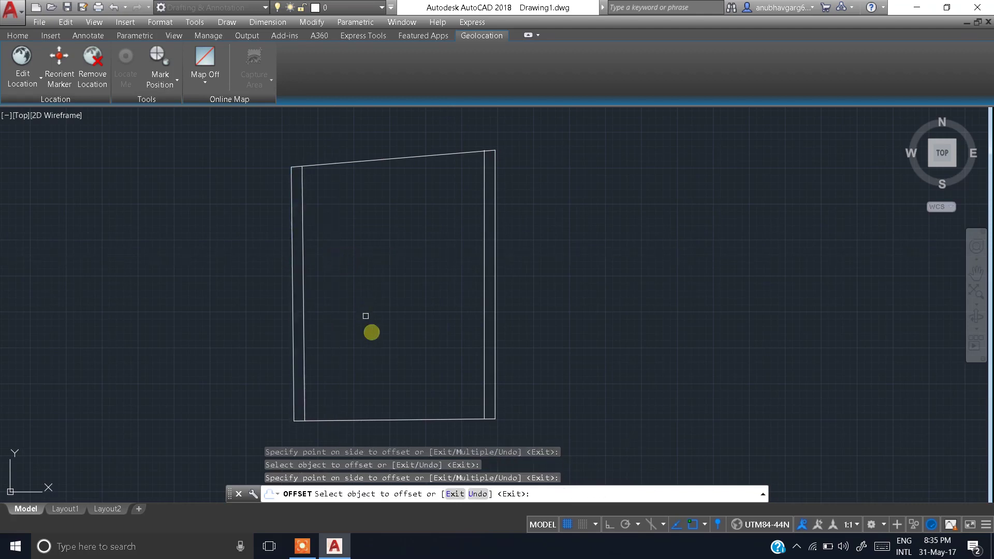
{"action": "middle_click_drag", "start_coordinate": [373, 338], "coordinate": [370, 324]}
{"action": "key", "text": "Escape"}
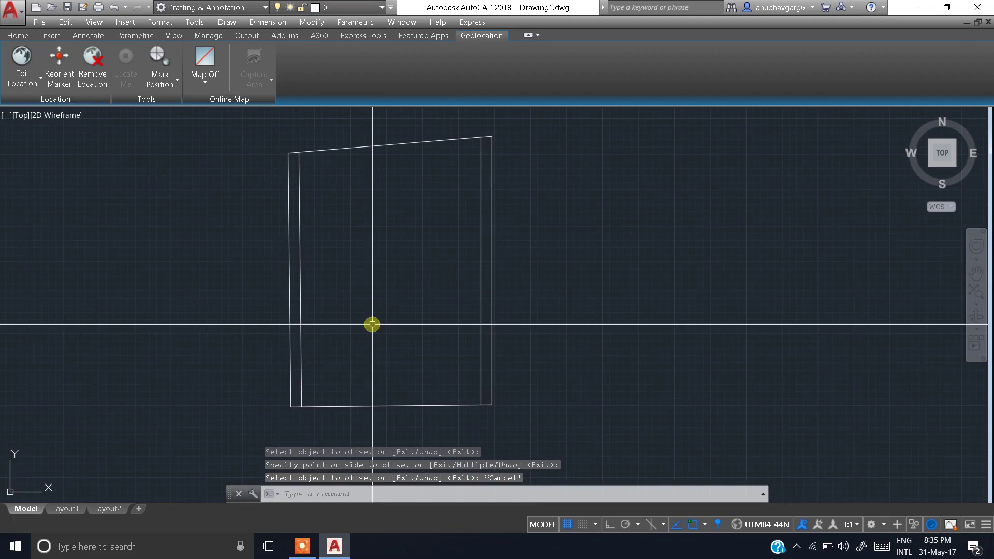
Step: Offset the bottom plot edge 3 units upward into the plot
{"action": "type", "text": "o"}
{"action": "key", "text": "Return"}
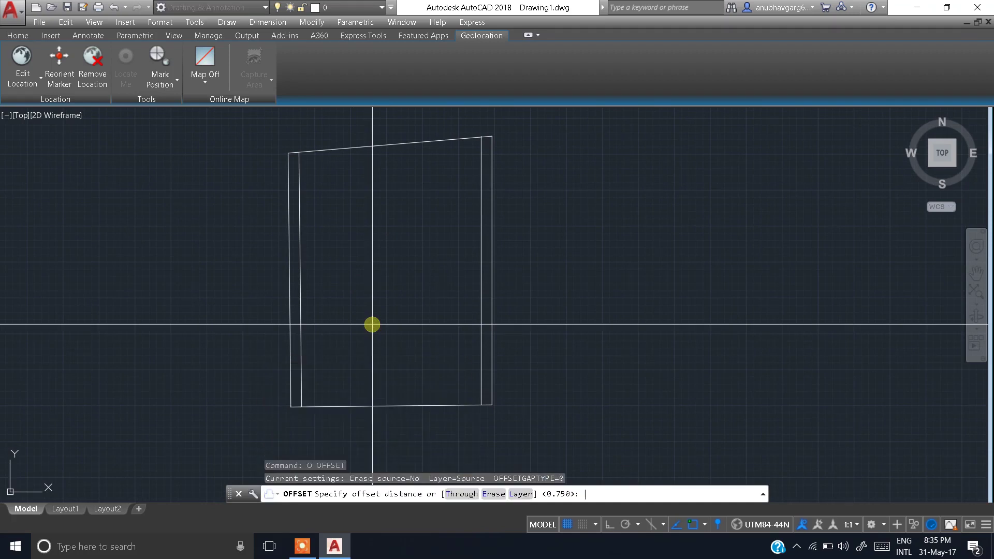
{"action": "type", "text": "3"}
{"action": "key", "text": "Return"}
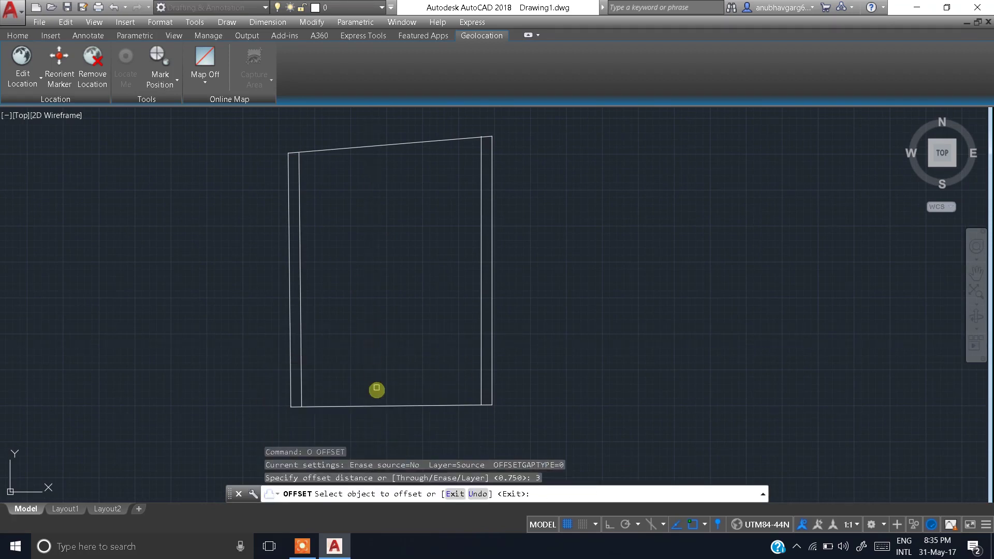
{"action": "left_click", "coordinate": [397, 405]}
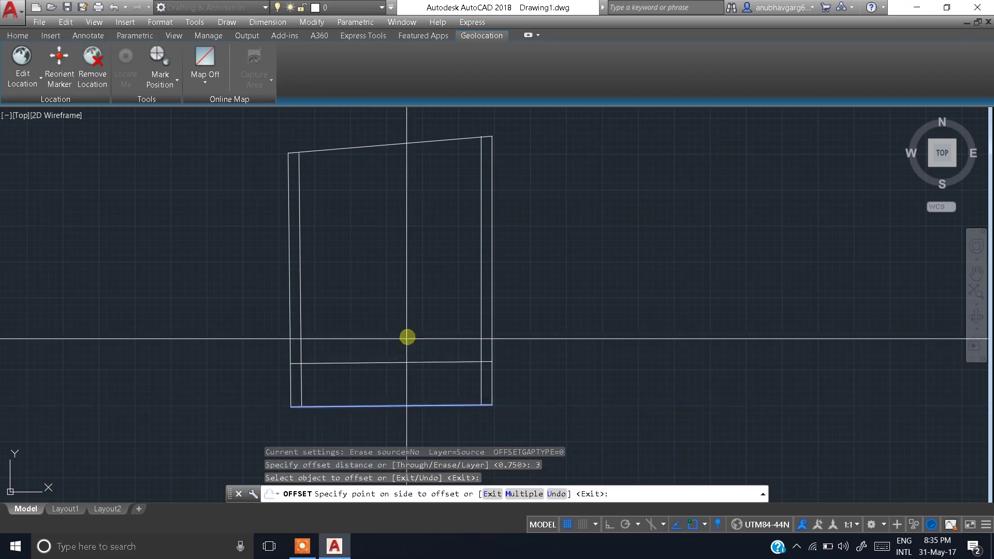
{"action": "left_click", "coordinate": [408, 330]}
{"action": "middle_click_drag", "start_coordinate": [386, 255], "coordinate": [373, 298]}
{"action": "key", "text": "Escape"}
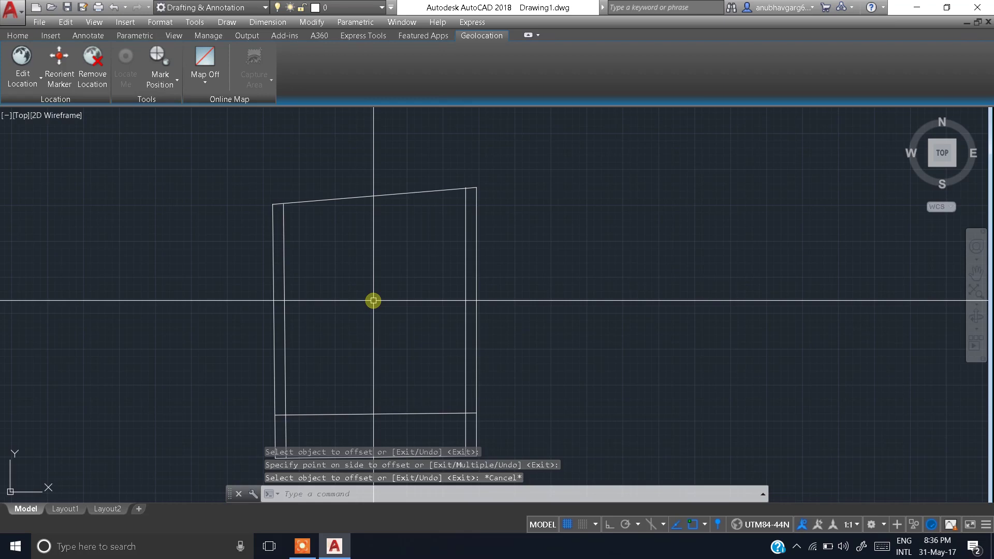
Step: Offset the top plot edge 1.5 units downward into the plot
{"action": "type", "text": "o"}
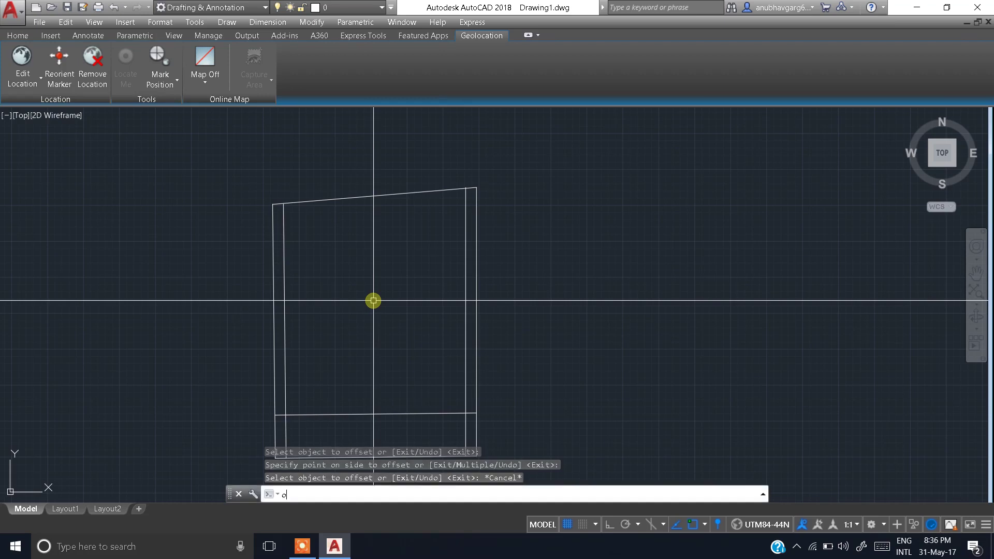
{"action": "key", "text": "Return"}
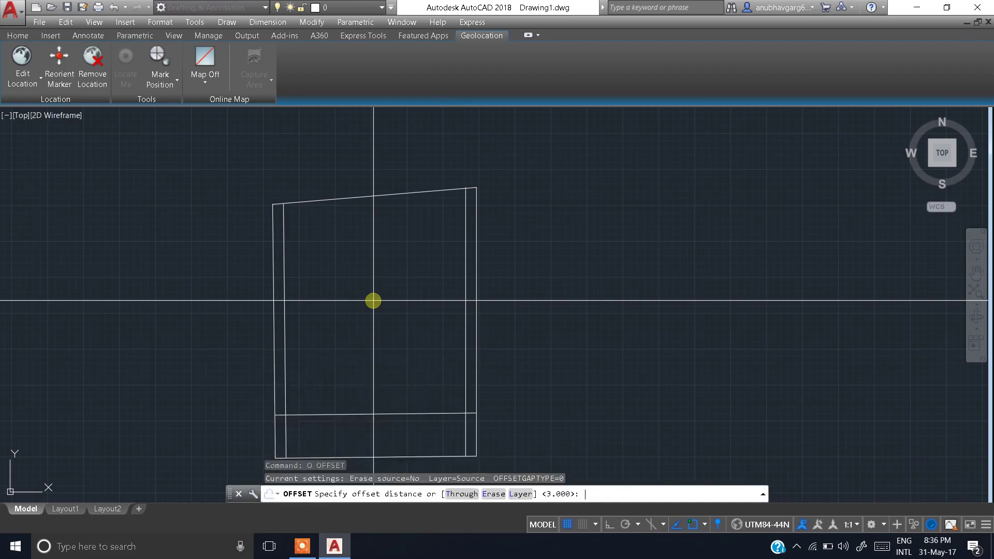
{"action": "type", "text": "1.5"}
{"action": "key", "text": "Return"}
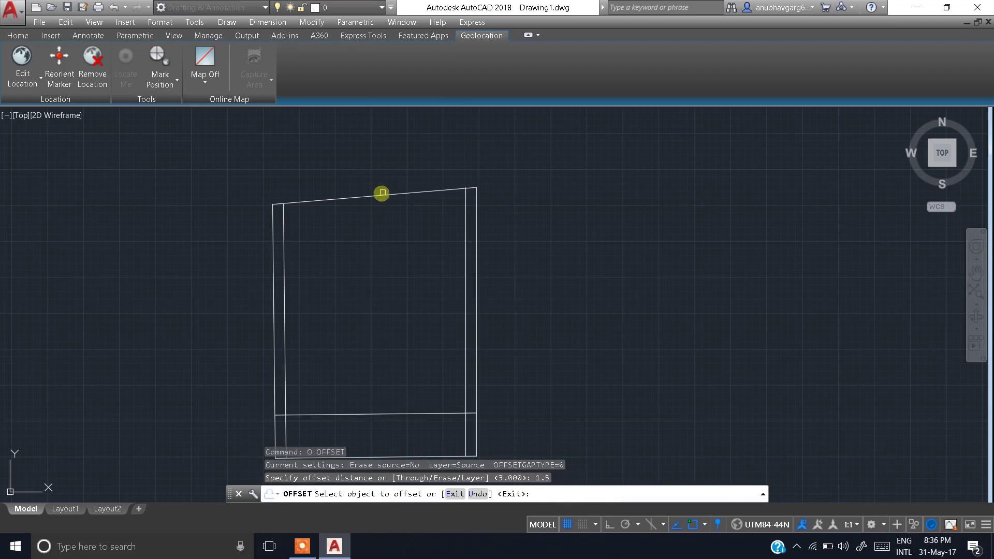
{"action": "left_click", "coordinate": [380, 194]}
{"action": "left_click", "coordinate": [378, 249]}
{"action": "middle_click_drag", "start_coordinate": [369, 180], "coordinate": [408, 153]}
{"action": "scroll", "coordinate": [370, 176], "scroll_direction": "up", "scroll_amount": 2}
{"action": "key", "text": "Escape"}
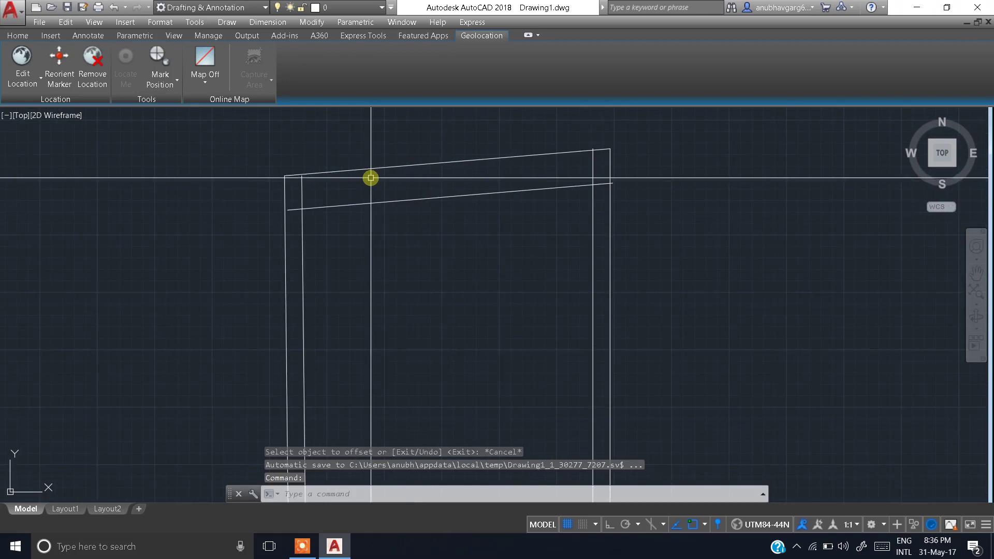
{"action": "scroll", "coordinate": [293, 164], "scroll_direction": "up", "scroll_amount": 3}
{"action": "key", "text": "Escape"}
{"action": "key", "text": "Escape"}
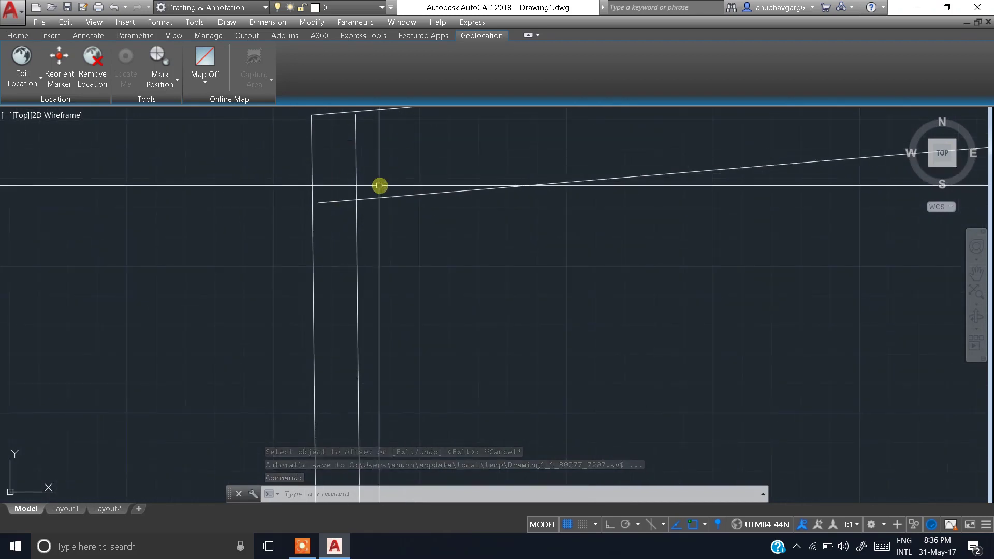
{"action": "middle_click_drag", "start_coordinate": [380, 186], "coordinate": [410, 233]}
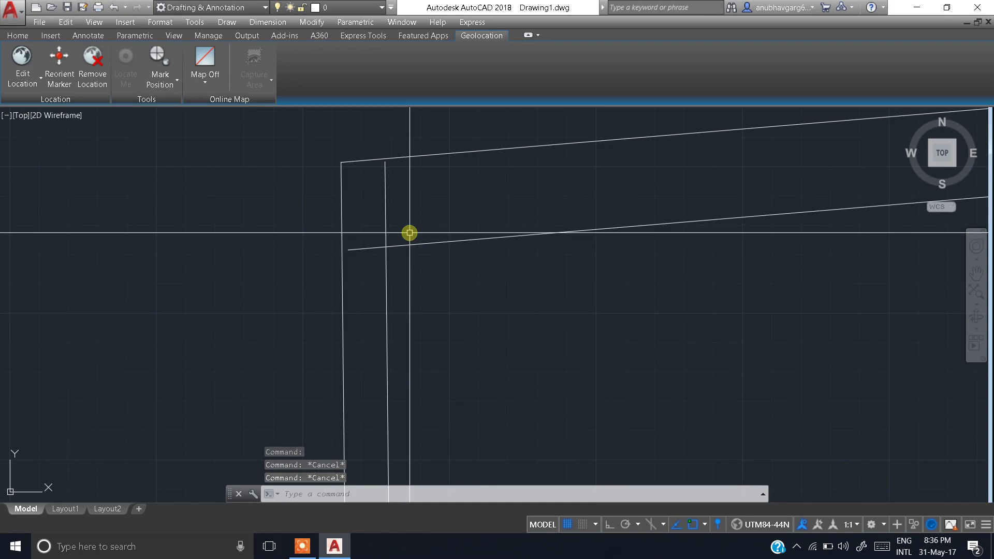
Step: Trim the overhanging ends of the inner vertical and sloped lines at the first corners
{"action": "type", "text": "tr"}
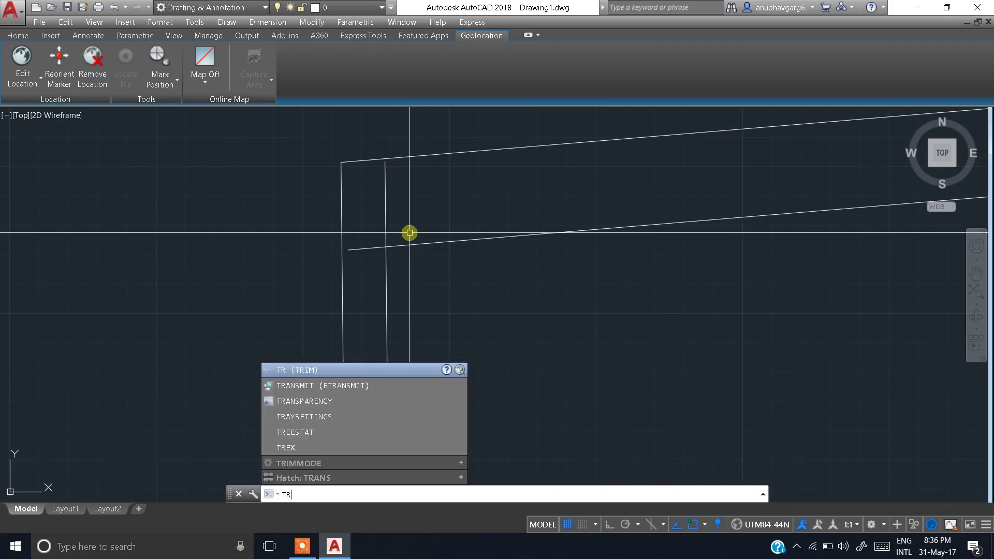
{"action": "key", "text": "Return"}
{"action": "key", "text": "Return"}
{"action": "left_click", "coordinate": [409, 188]}
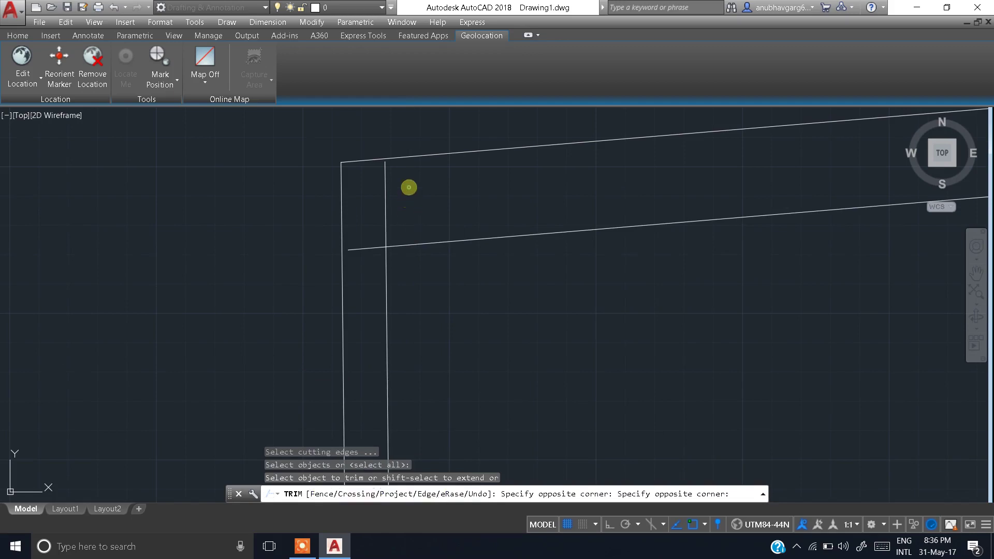
{"action": "left_click", "coordinate": [365, 213]}
{"action": "left_click", "coordinate": [361, 286]}
{"action": "left_click", "coordinate": [369, 226]}
{"action": "scroll", "coordinate": [439, 262], "scroll_direction": "down", "scroll_amount": 5}
{"action": "middle_click_drag", "start_coordinate": [440, 262], "coordinate": [348, 248]}
{"action": "scroll", "coordinate": [530, 223], "scroll_direction": "up", "scroll_amount": 5}
{"action": "scroll", "coordinate": [499, 224], "scroll_direction": "up", "scroll_amount": 4}
{"action": "left_click", "coordinate": [499, 225]}
{"action": "left_click", "coordinate": [480, 306]}
{"action": "left_click", "coordinate": [477, 156]}
{"action": "left_click", "coordinate": [312, 202]}
Step: Trim the lower-right corner overlaps and the remaining upper and horizontal line stubs
{"action": "scroll", "coordinate": [428, 299], "scroll_direction": "down", "scroll_amount": 4}
{"action": "middle_click_drag", "start_coordinate": [429, 255], "coordinate": [437, 120]}
{"action": "scroll", "coordinate": [415, 327], "scroll_direction": "down", "scroll_amount": 6}
{"action": "middle_click_drag", "start_coordinate": [416, 327], "coordinate": [451, 156]}
{"action": "scroll", "coordinate": [458, 340], "scroll_direction": "up", "scroll_amount": 7}
{"action": "left_click", "coordinate": [460, 319]}
{"action": "left_click", "coordinate": [351, 333]}
{"action": "left_click", "coordinate": [508, 149]}
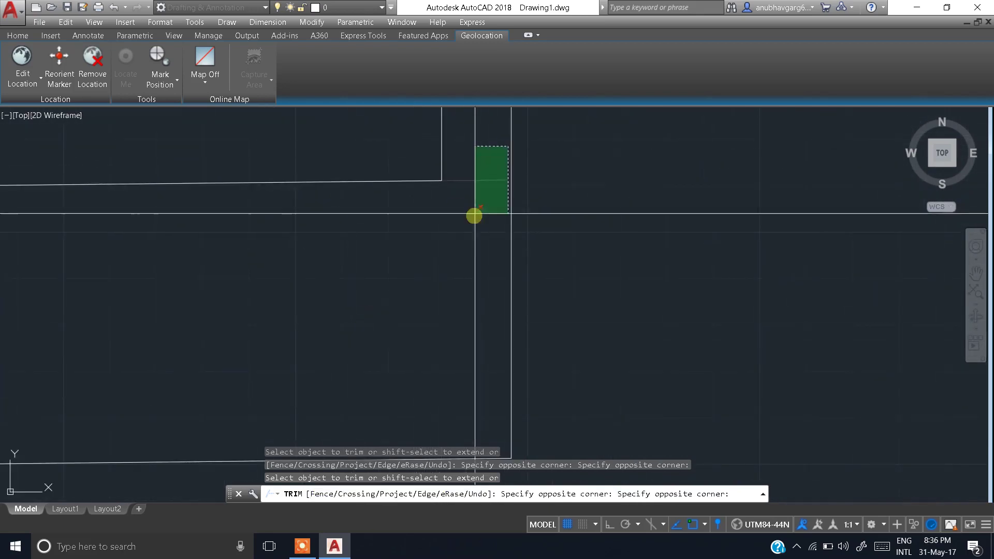
{"action": "left_click", "coordinate": [475, 216]}
{"action": "scroll", "coordinate": [477, 317], "scroll_direction": "down", "scroll_amount": 5}
{"action": "scroll", "coordinate": [380, 291], "scroll_direction": "up", "scroll_amount": 4}
{"action": "scroll", "coordinate": [342, 290], "scroll_direction": "up", "scroll_amount": 4}
{"action": "left_click", "coordinate": [399, 175]}
{"action": "left_click", "coordinate": [384, 229]}
{"action": "left_click", "coordinate": [495, 278]}
{"action": "left_click", "coordinate": [431, 309]}
Step: Finish trimming at the top-right corner and erase the leftover short segment
{"action": "scroll", "coordinate": [500, 294], "scroll_direction": "down", "scroll_amount": 5}
{"action": "scroll", "coordinate": [500, 294], "scroll_direction": "down", "scroll_amount": 3}
{"action": "middle_click_drag", "start_coordinate": [500, 293], "coordinate": [440, 387]}
{"action": "scroll", "coordinate": [524, 201], "scroll_direction": "down", "scroll_amount": 6}
{"action": "middle_click_drag", "start_coordinate": [492, 257], "coordinate": [410, 364]}
{"action": "left_click", "coordinate": [496, 251]}
{"action": "scroll", "coordinate": [522, 247], "scroll_direction": "up", "scroll_amount": 15}
{"action": "scroll", "coordinate": [540, 266], "scroll_direction": "up", "scroll_amount": 4}
{"action": "key", "text": "Escape"}
{"action": "left_click", "coordinate": [527, 326]}
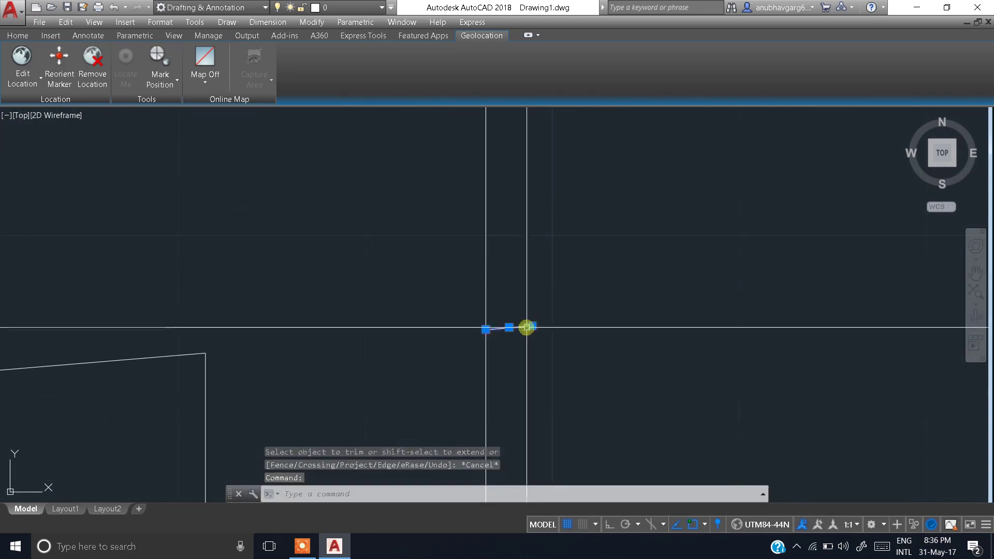
{"action": "type", "text": "e"}
{"action": "key", "text": "Return"}
Step: Zoom and pan to inspect the closed inner setback rectangle within the plot outline
{"action": "scroll", "coordinate": [368, 289], "scroll_direction": "down", "scroll_amount": 3}
{"action": "scroll", "coordinate": [453, 191], "scroll_direction": "down", "scroll_amount": 5}
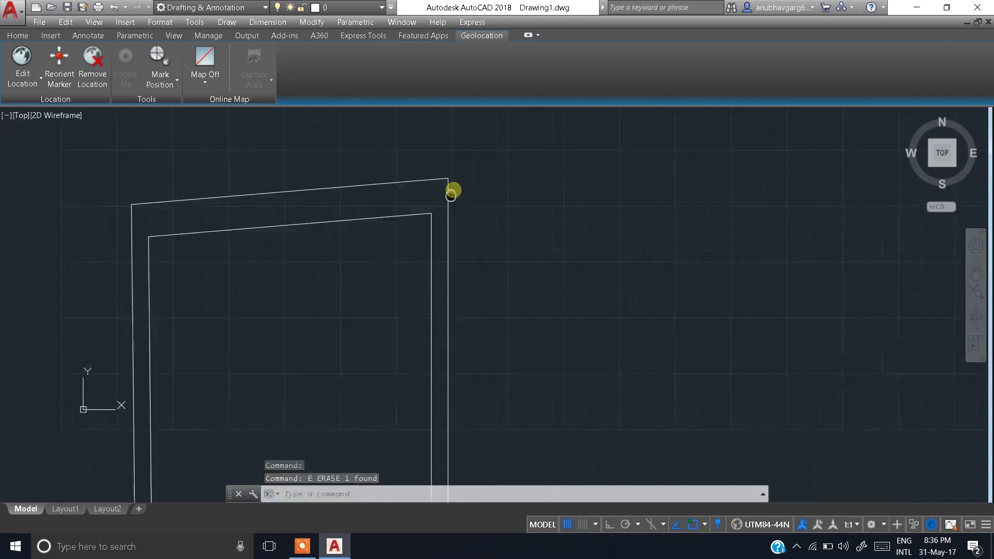
{"action": "middle_click_drag", "start_coordinate": [444, 252], "coordinate": [461, 228]}
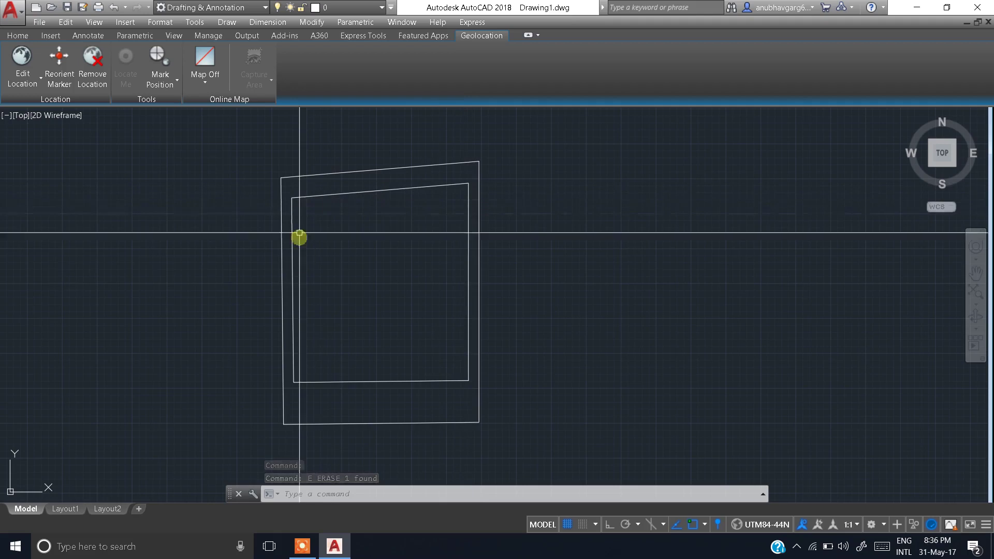
{"action": "scroll", "coordinate": [360, 326], "scroll_direction": "up", "scroll_amount": 4}
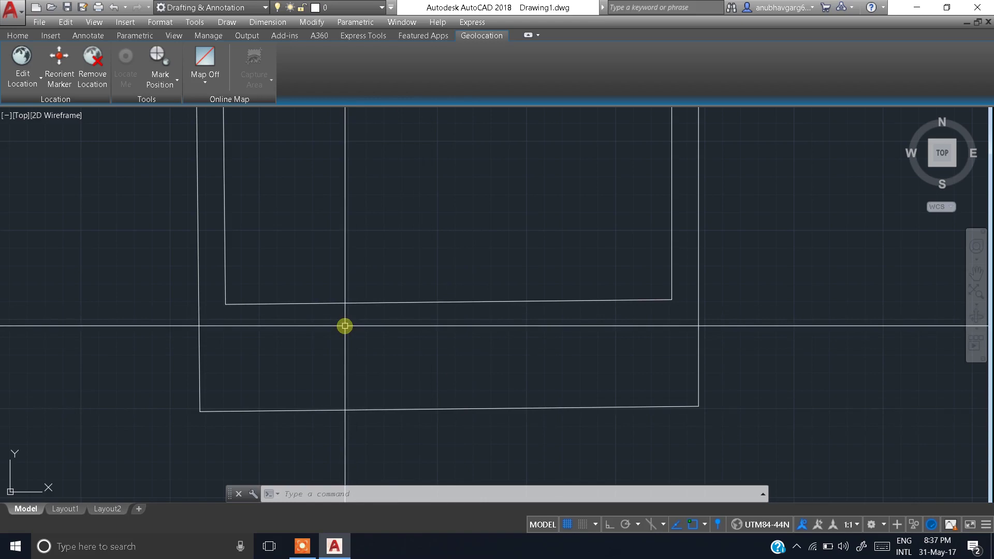
{"action": "scroll", "coordinate": [363, 357], "scroll_direction": "down", "scroll_amount": 2}
{"action": "scroll", "coordinate": [372, 348], "scroll_direction": "down", "scroll_amount": 3}
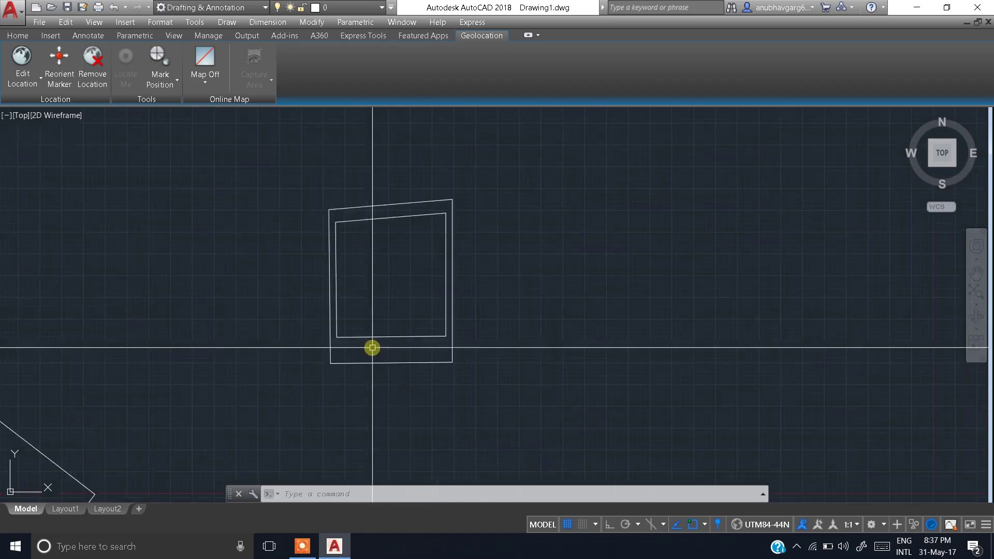
{"action": "scroll", "coordinate": [397, 277], "scroll_direction": "up", "scroll_amount": 2}
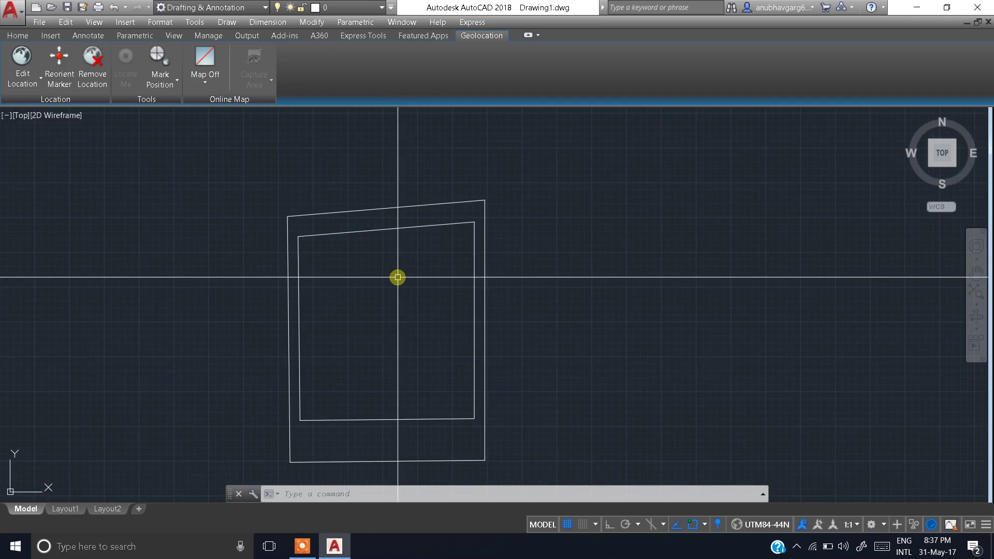
{"action": "scroll", "coordinate": [398, 278], "scroll_direction": "down", "scroll_amount": 2}
{"action": "mouse_move", "coordinate": [397, 278]}
{"action": "middle_mouse_down"}
{"action": "mouse_move", "coordinate": [446, 255]}
{"action": "mouse_move", "coordinate": [439, 238]}
{"action": "middle_mouse_up"}
{"action": "scroll", "coordinate": [445, 255], "scroll_direction": "up", "scroll_amount": 2}
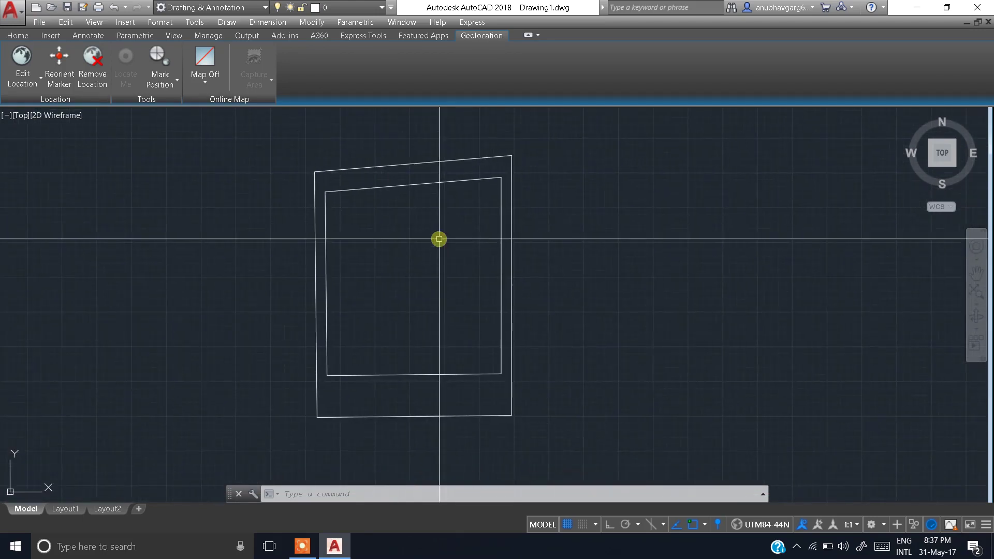